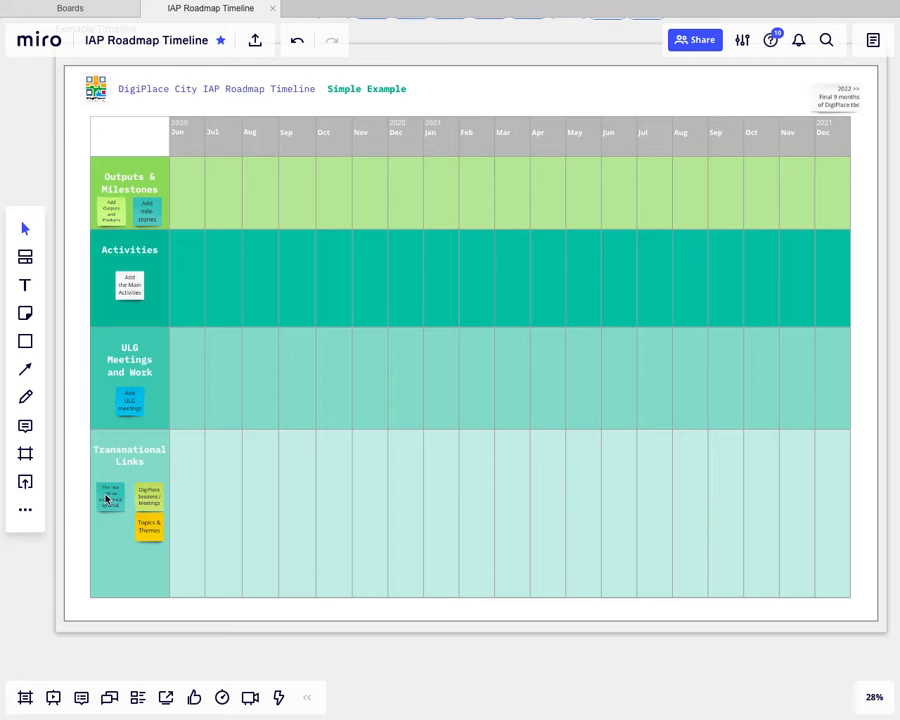
Paste the copied DigiPlace and URBACT session notes and place them in the Transnational Links row, spanning late August to December 2020.
scroll(110, 497, up, 3)
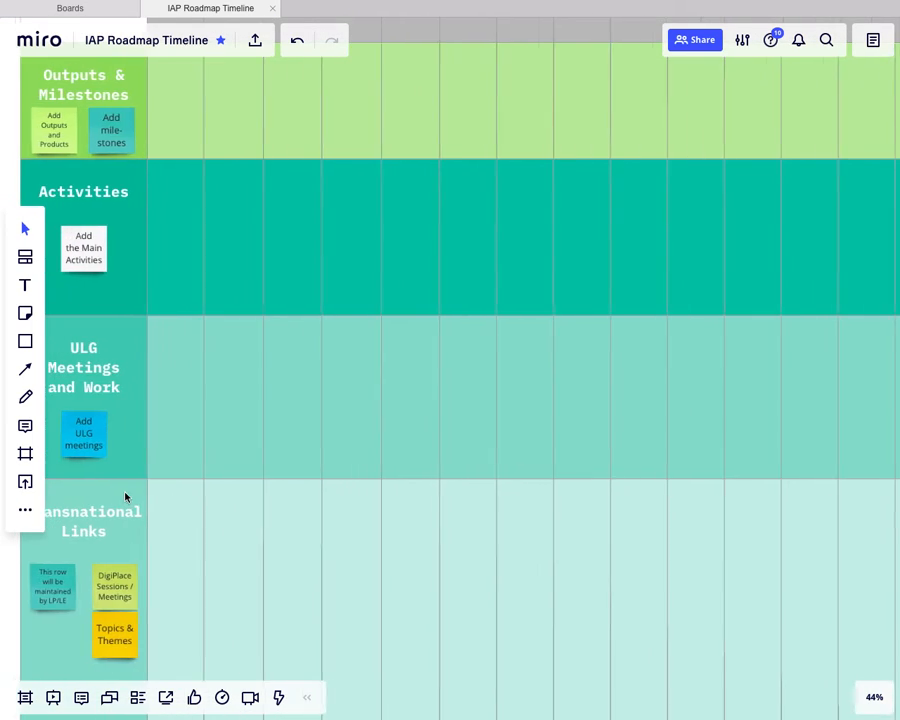
scroll(166, 481, down, 2)
scroll(176, 476, left, 2)
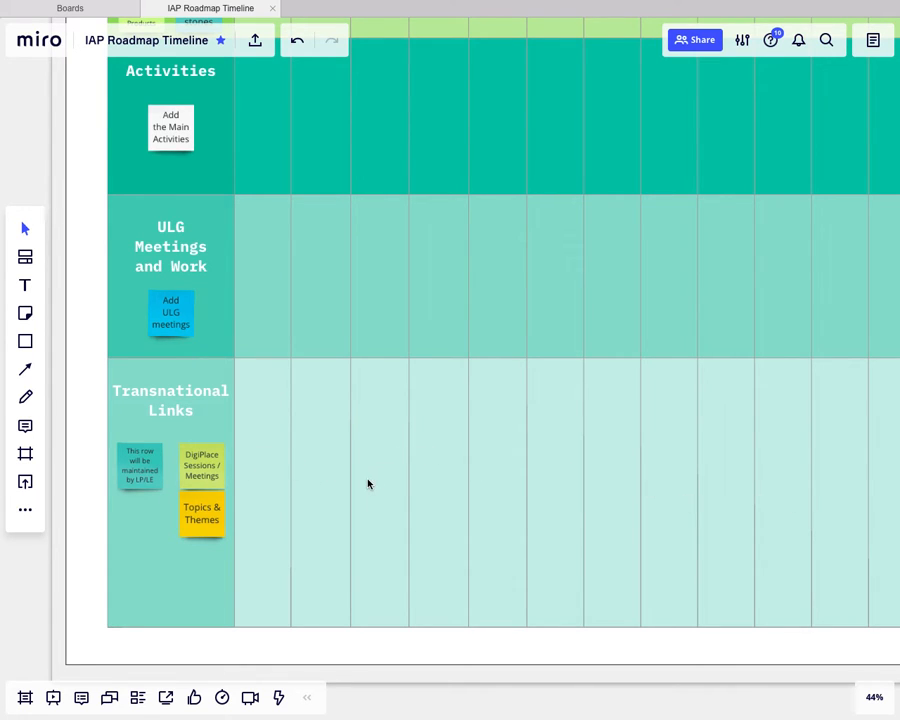
scroll(385, 496, down, 5)
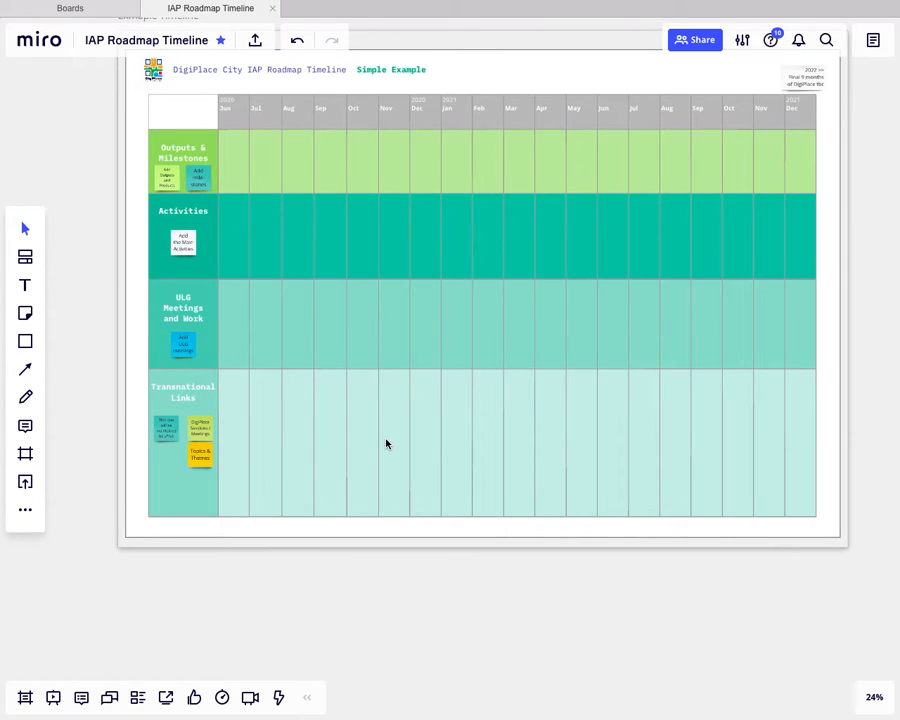
scroll(385, 444, up, 5)
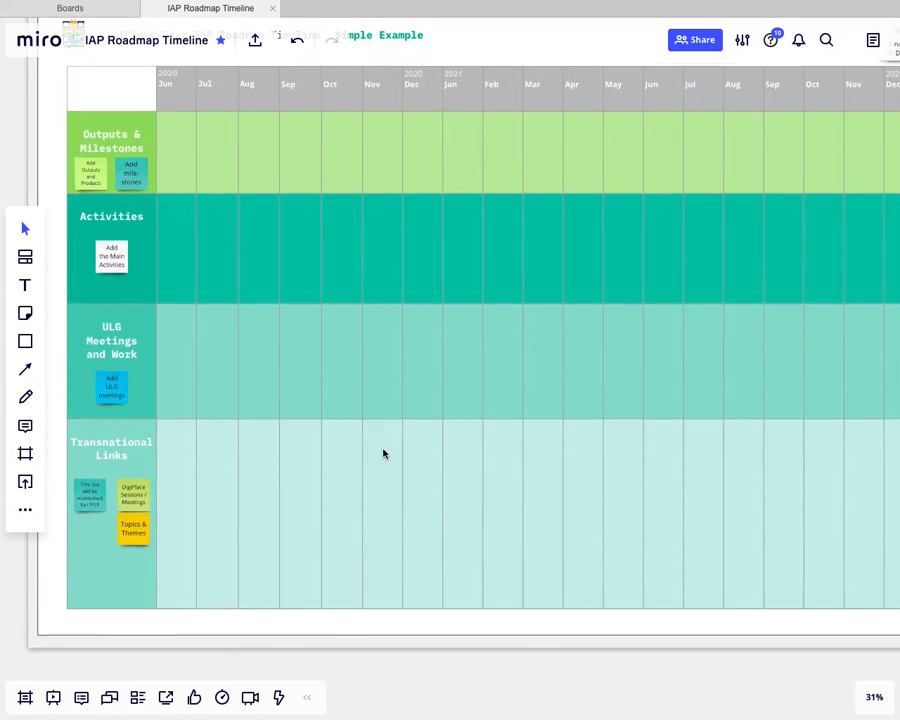
scroll(383, 454, up, 2)
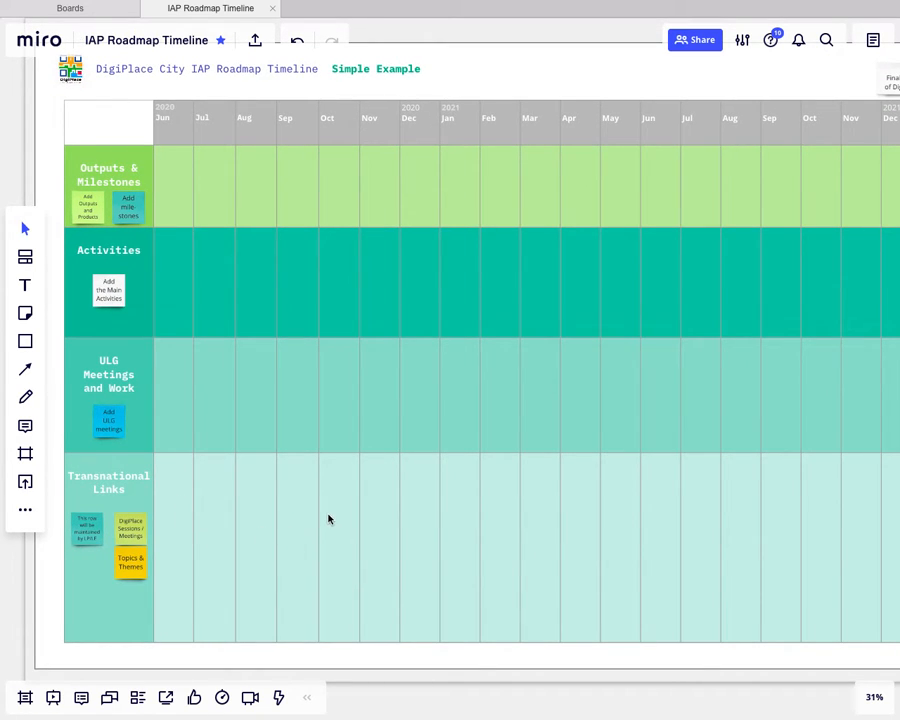
key(ctrl+v)
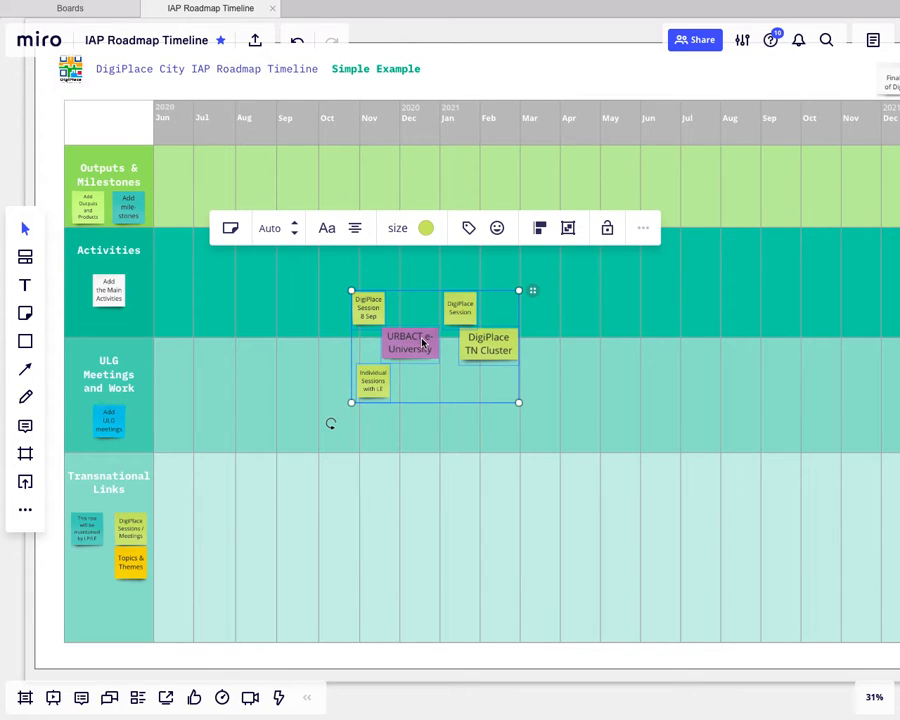
drag(420, 340, 332, 514)
click(348, 609)
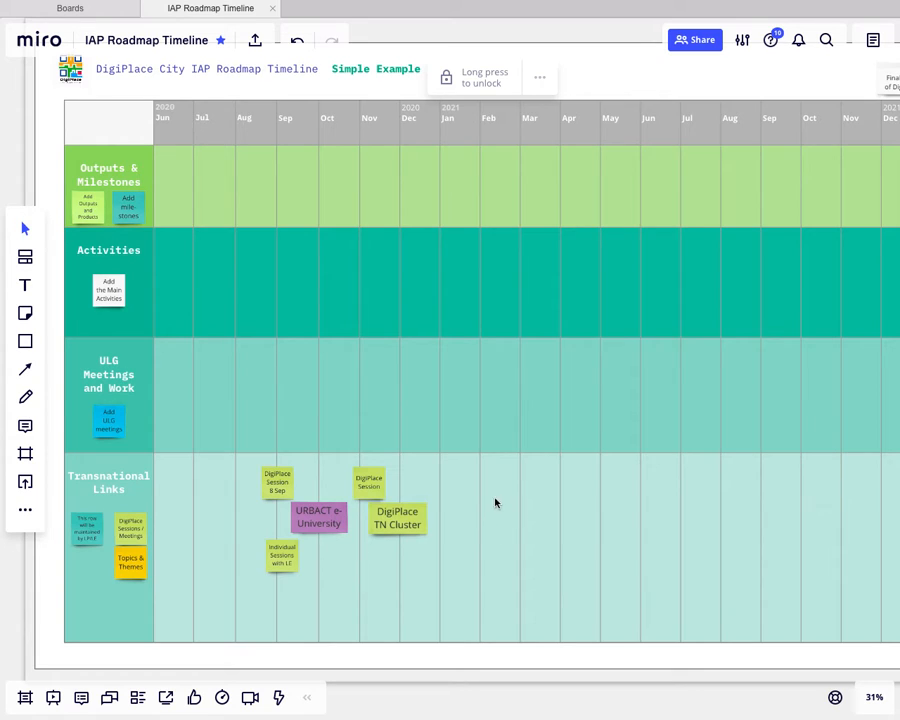
click(421, 524)
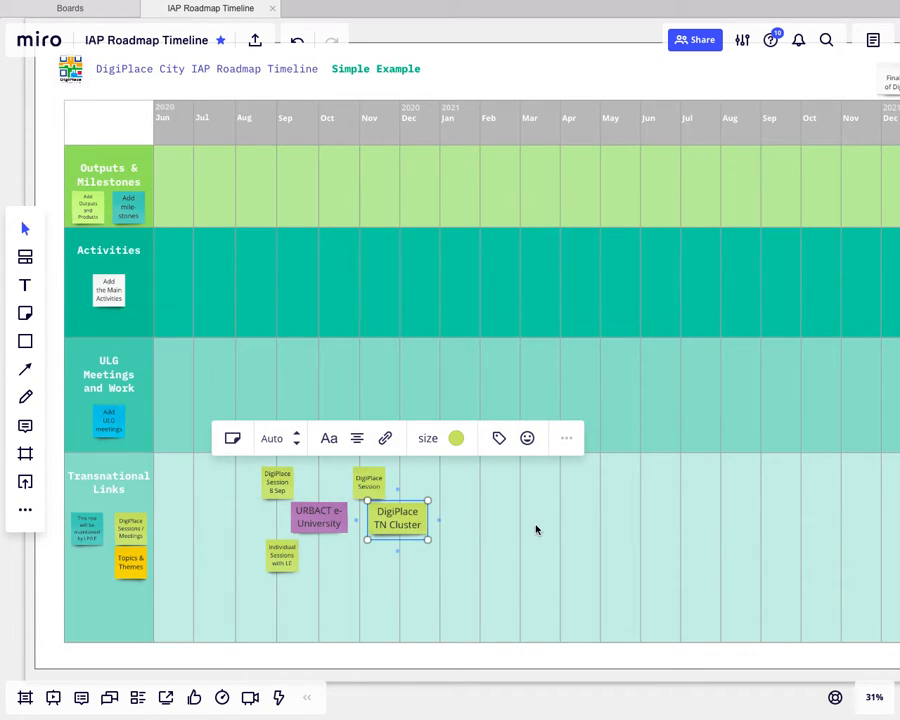
click(455, 510)
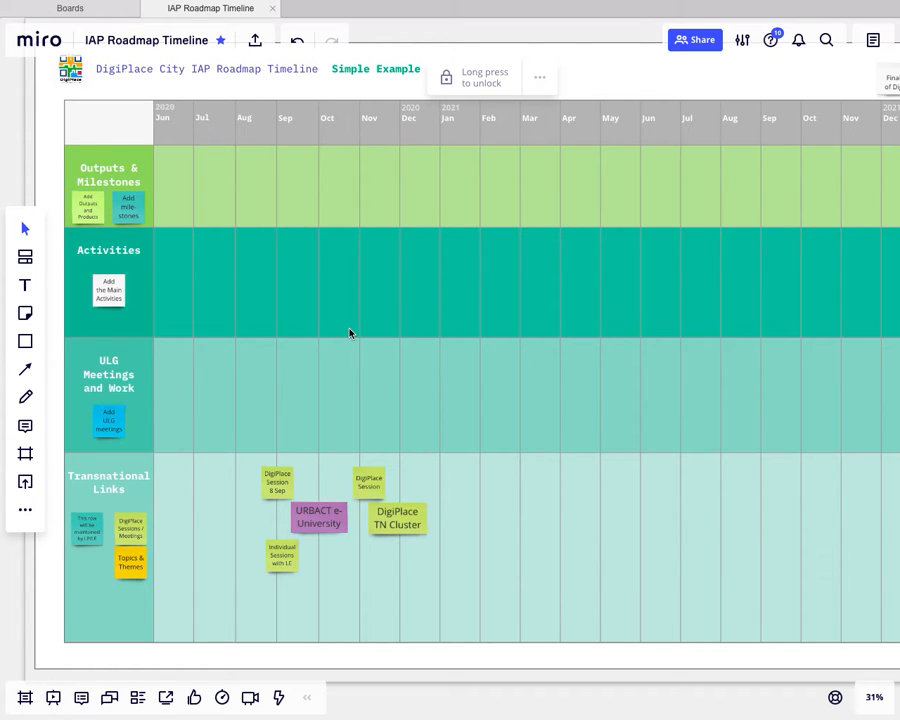
Move the nine stage cards, Context to Draft IAP, from above the frame onto the border between the Activities and ULG Meetings rows.
scroll(386, 295, up, 3)
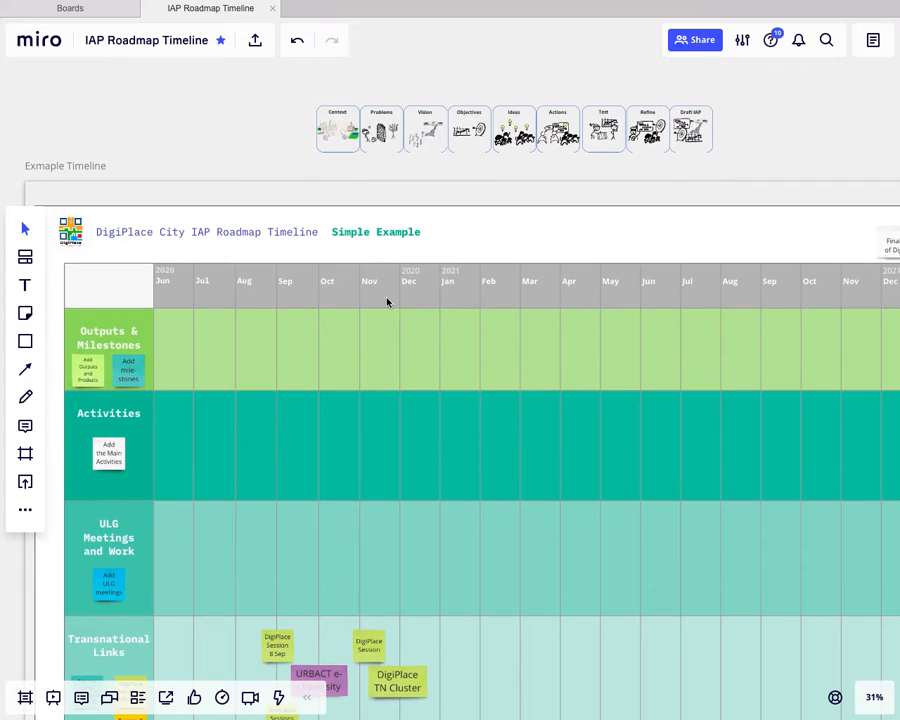
click(303, 112)
drag(303, 82, 737, 177)
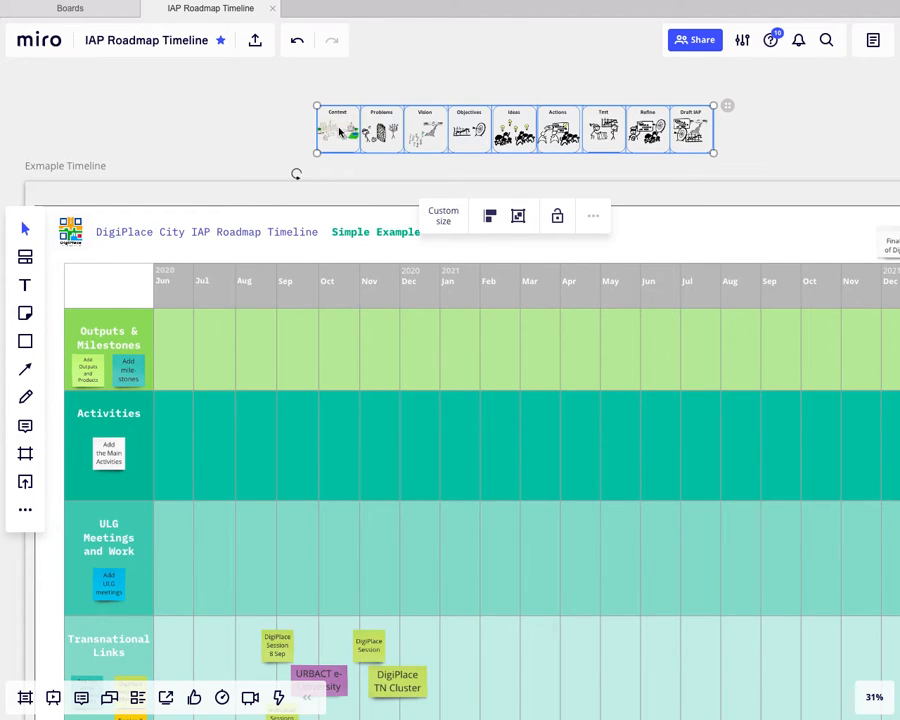
drag(340, 131, 317, 503)
scroll(317, 495, down, 3)
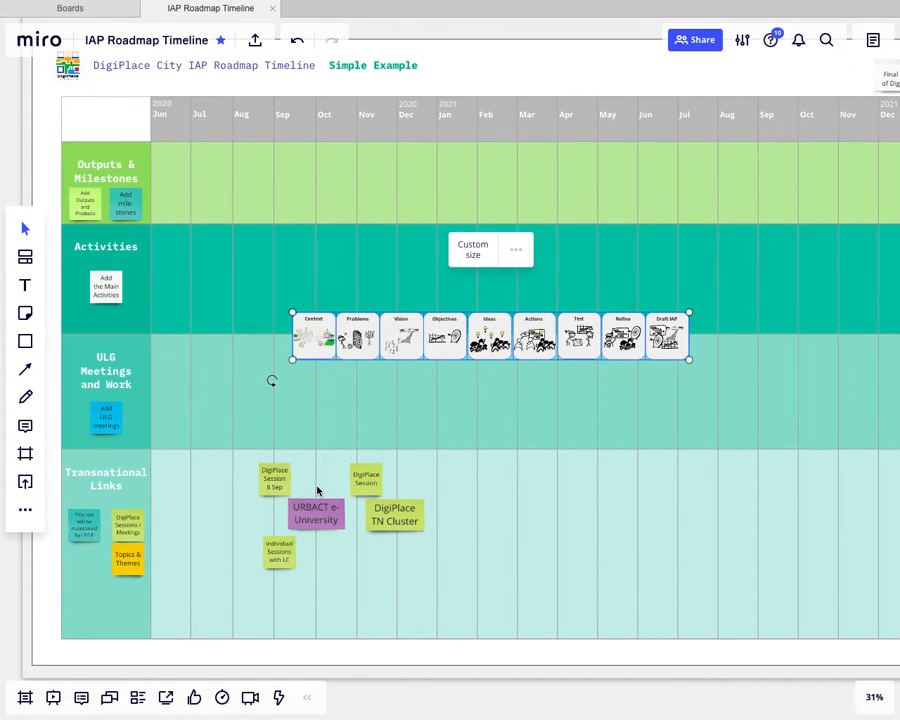
scroll(432, 436, right, 2)
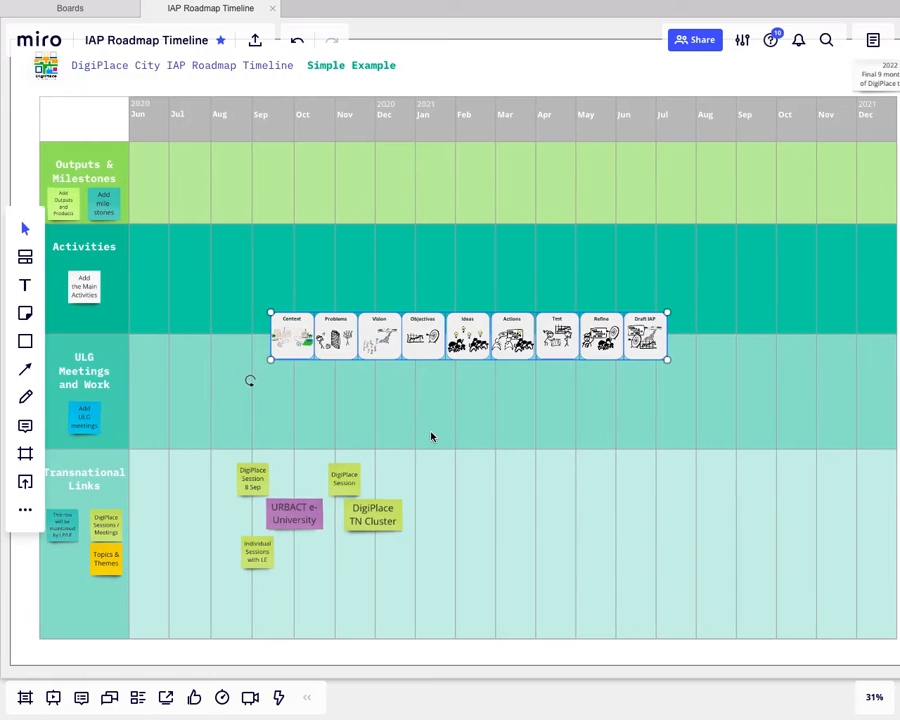
click(294, 356)
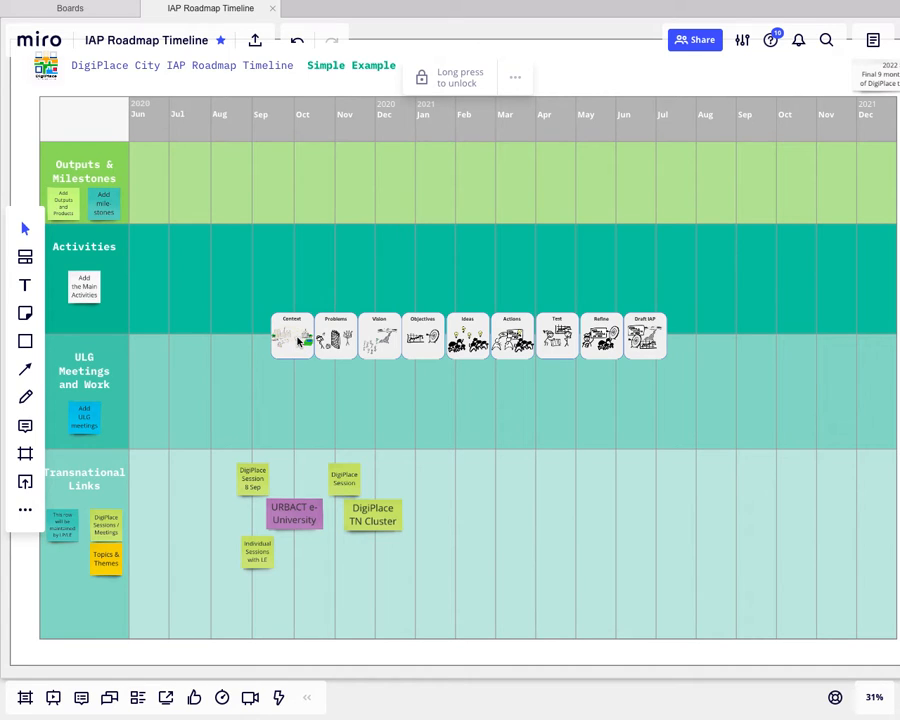
Place the Context card under June 2020, the Problems card under October 2020 and the Vision card at the November–December 2020 border.
drag(298, 342, 162, 343)
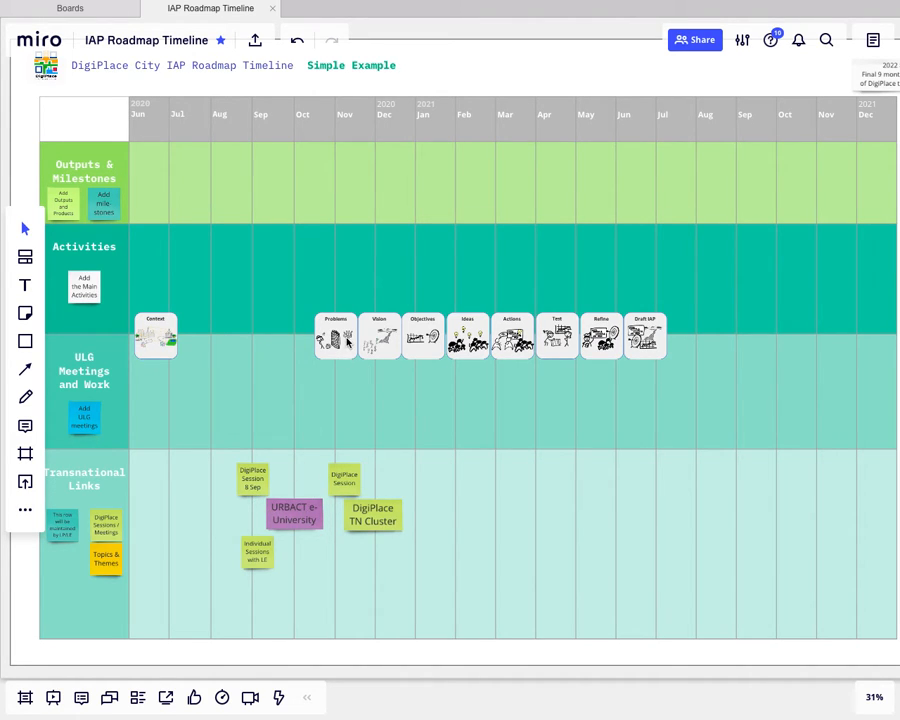
drag(342, 340, 306, 342)
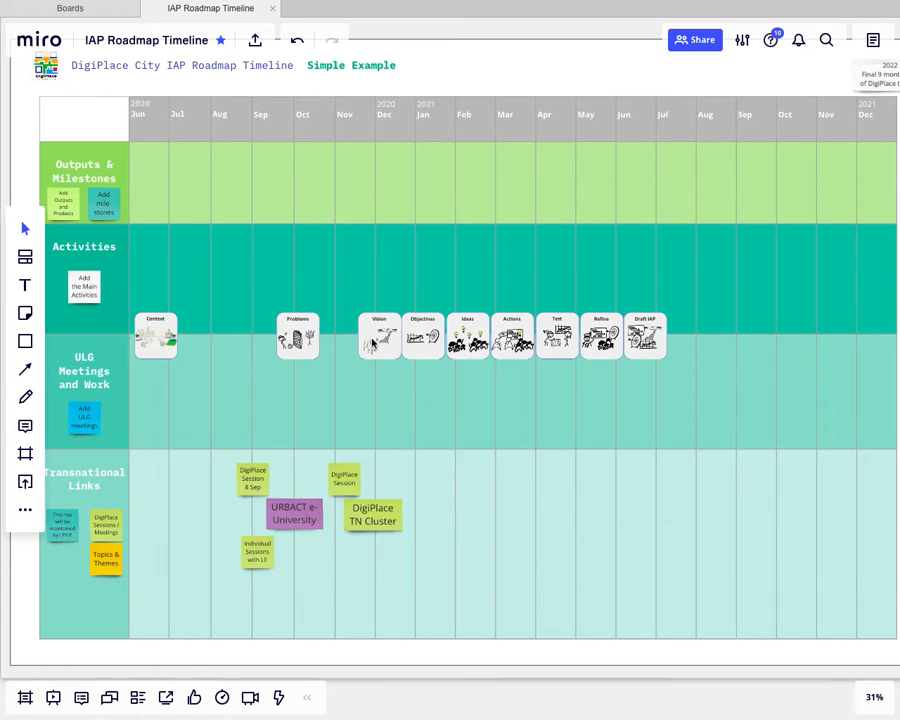
drag(373, 344, 372, 342)
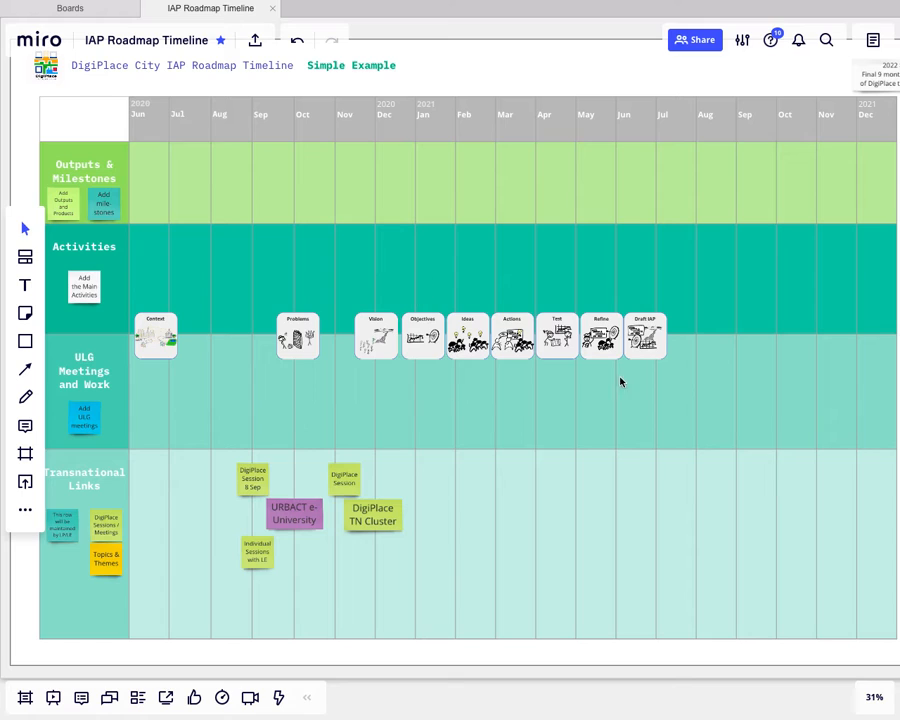
Shift the Ideas to Draft IAP cards together to May–October 2021 and place the Objectives card under January 2021.
drag(683, 382, 448, 280)
drag(424, 381, 544, 378)
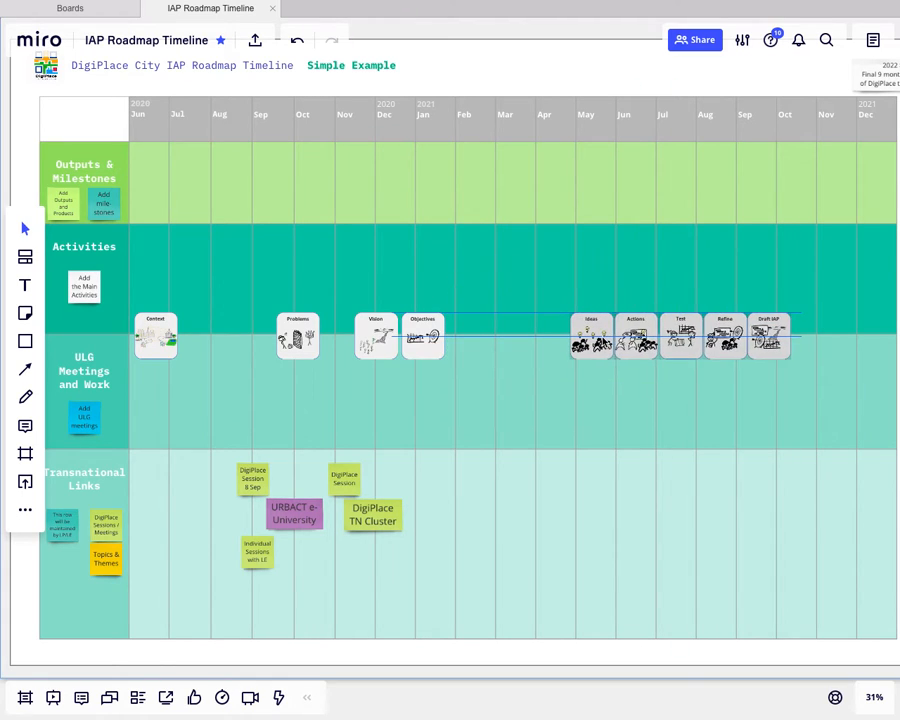
mouse_move(431, 338)
mouse_down()
mouse_move(483, 338)
mouse_move(446, 340)
mouse_up()
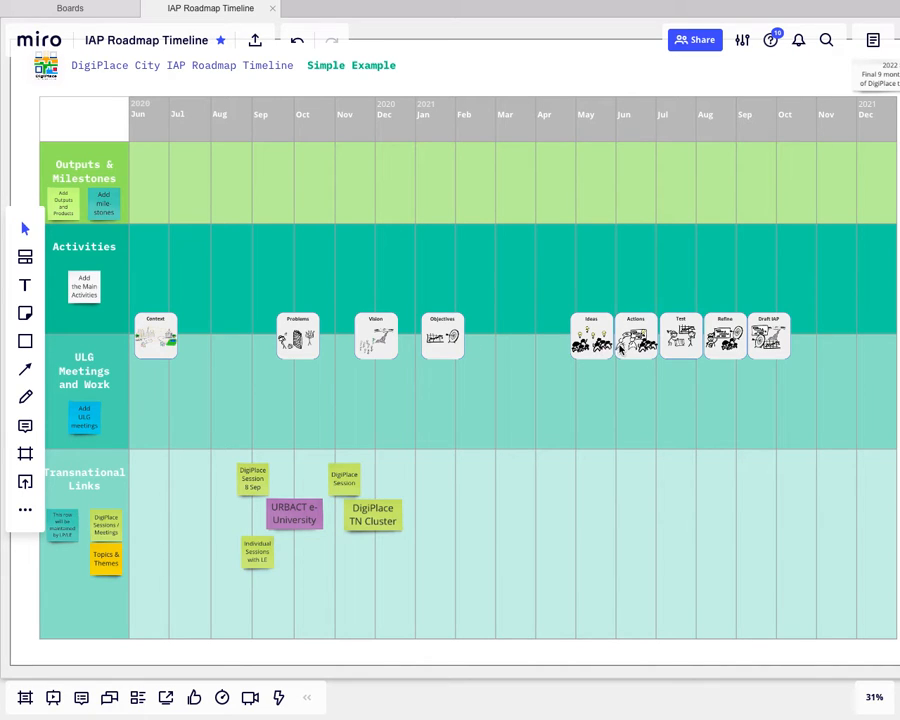
Spread the remaining cards along 2021: Ideas at the February–March border, Actions in April, Test in June, Refine in September and Draft IAP in November.
scroll(692, 371, right, 2)
scroll(692, 371, right, 3)
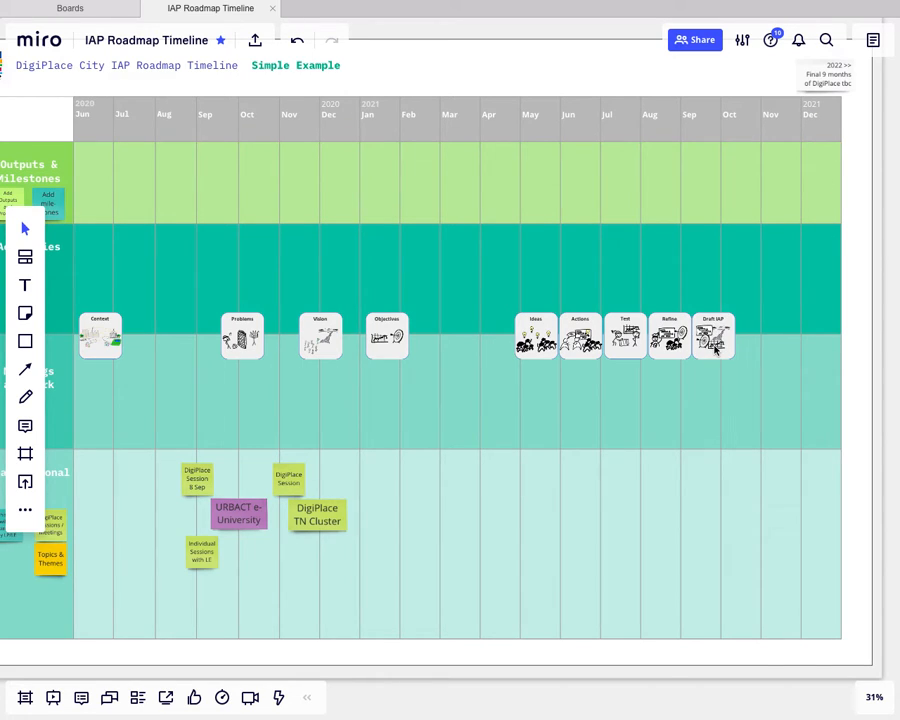
drag(716, 340, 781, 337)
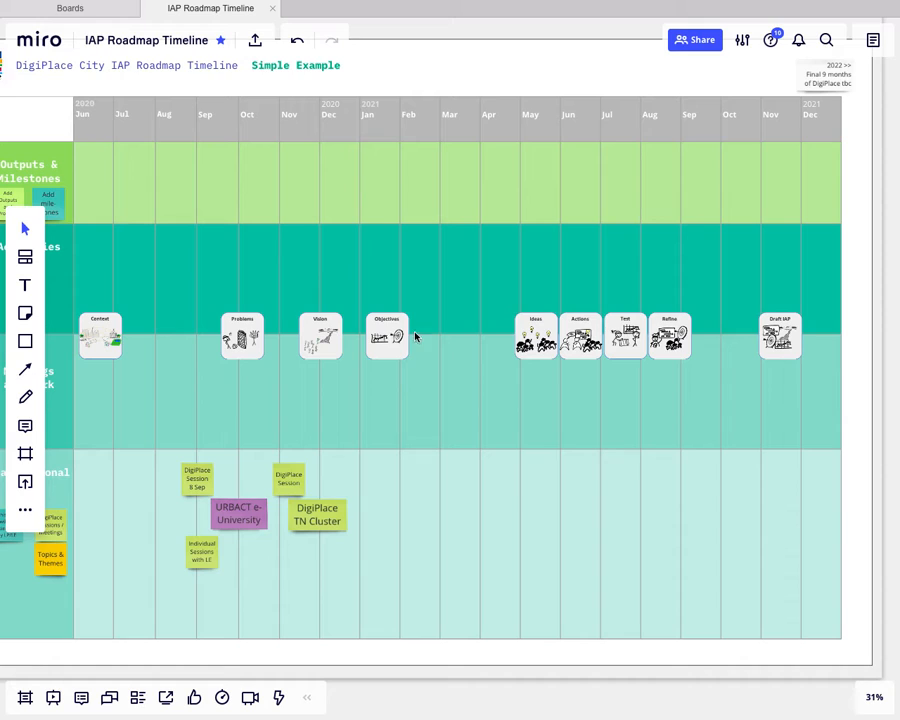
drag(539, 342, 450, 345)
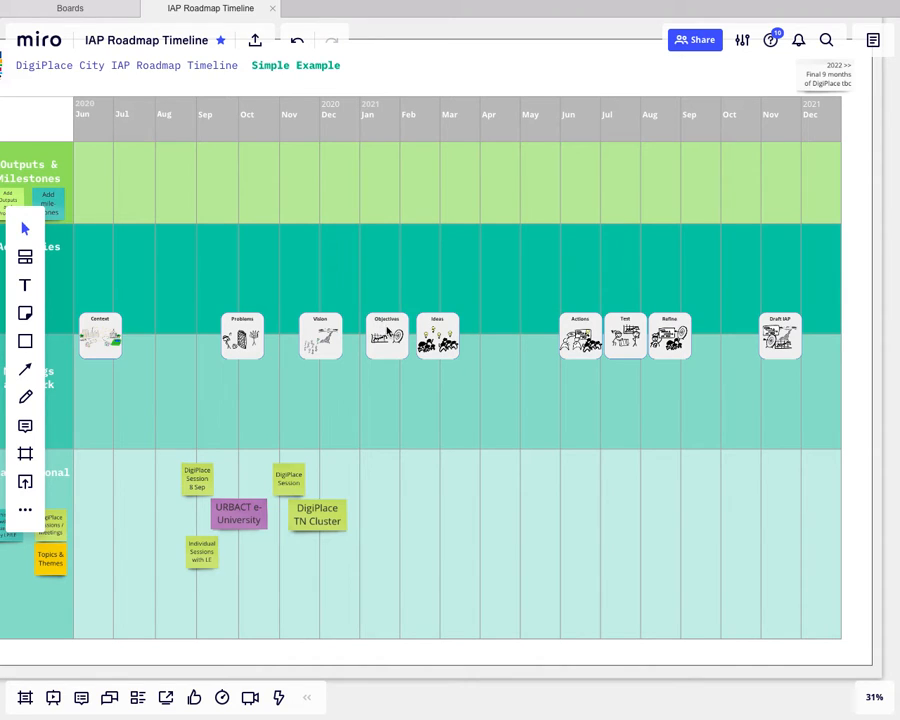
drag(580, 340, 501, 340)
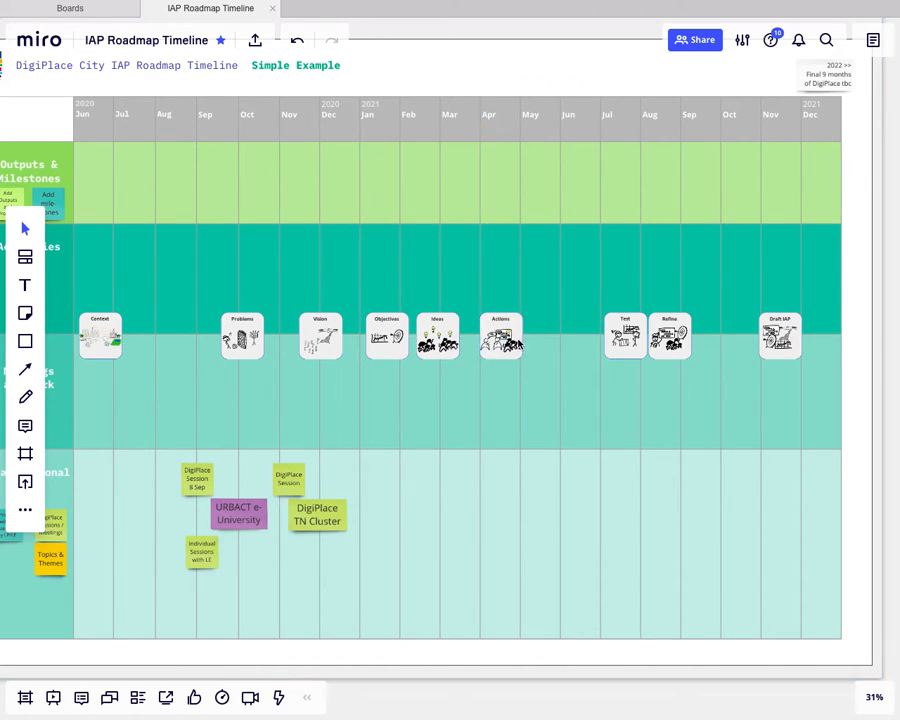
drag(634, 340, 582, 340)
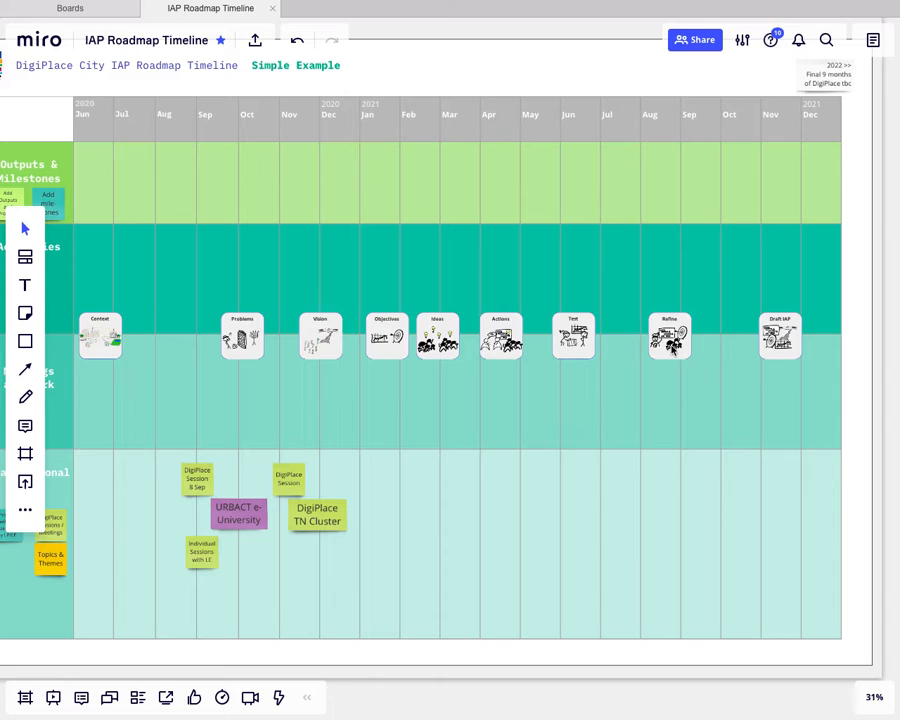
drag(671, 345, 705, 345)
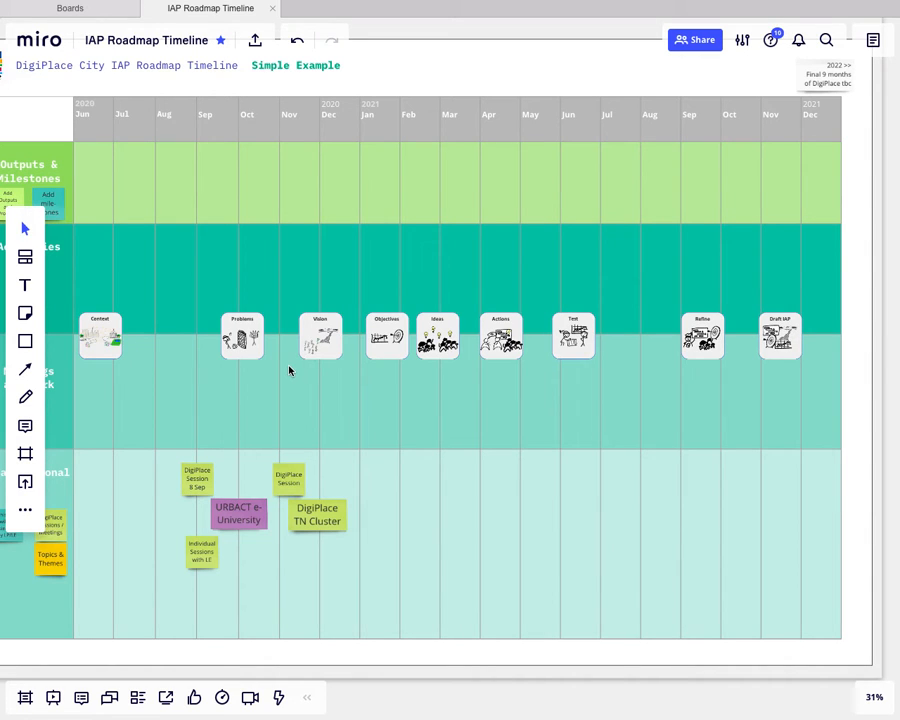
scroll(289, 371, left, 3)
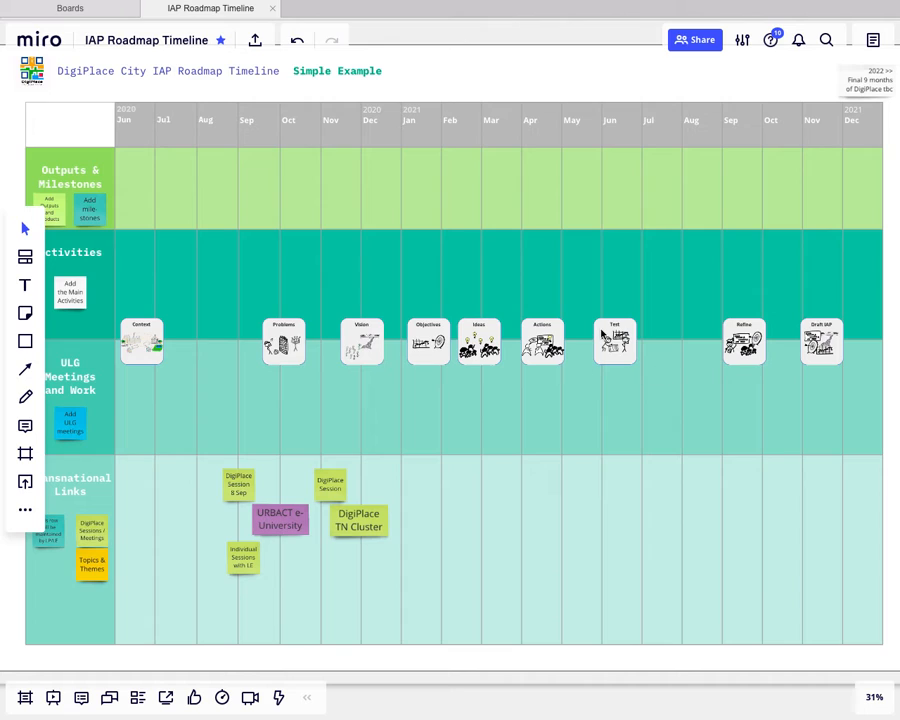
drag(617, 348, 615, 346)
mouse_move(604, 340)
mouse_down()
mouse_move(748, 328)
mouse_move(717, 345)
mouse_move(614, 345)
mouse_up()
Add a teal sticky note reading "ULG consolidated" to the Outputs & Milestones row and position it at late September 2020.
click(26, 313)
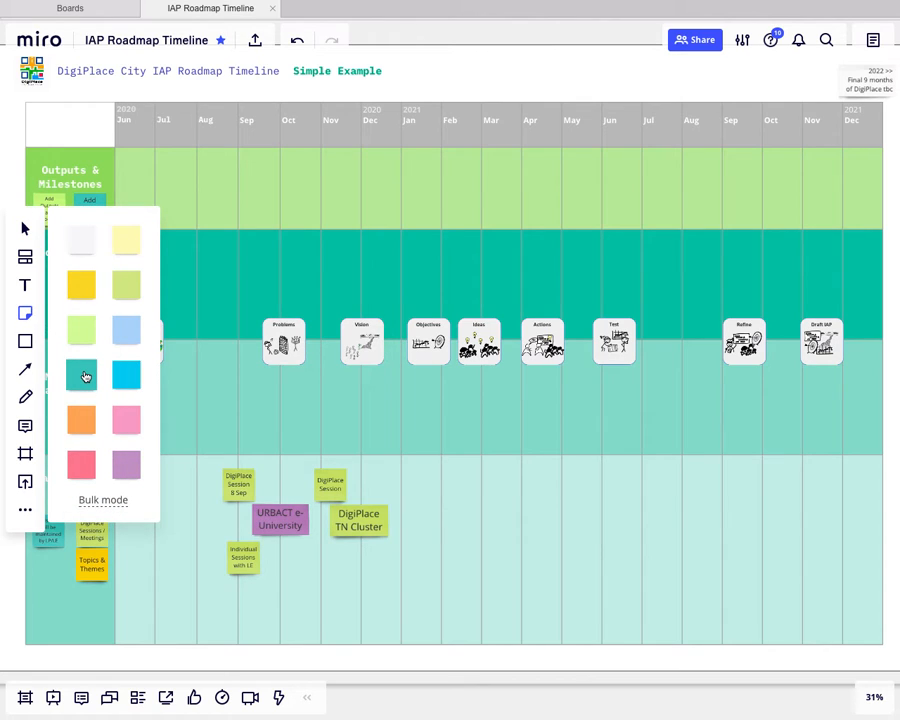
click(86, 376)
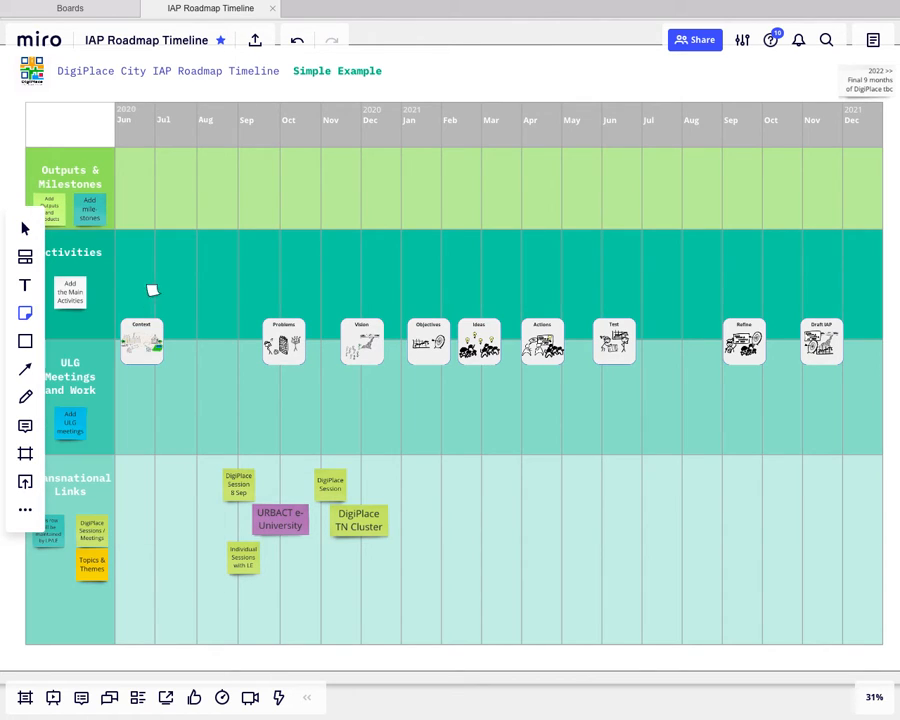
click(216, 208)
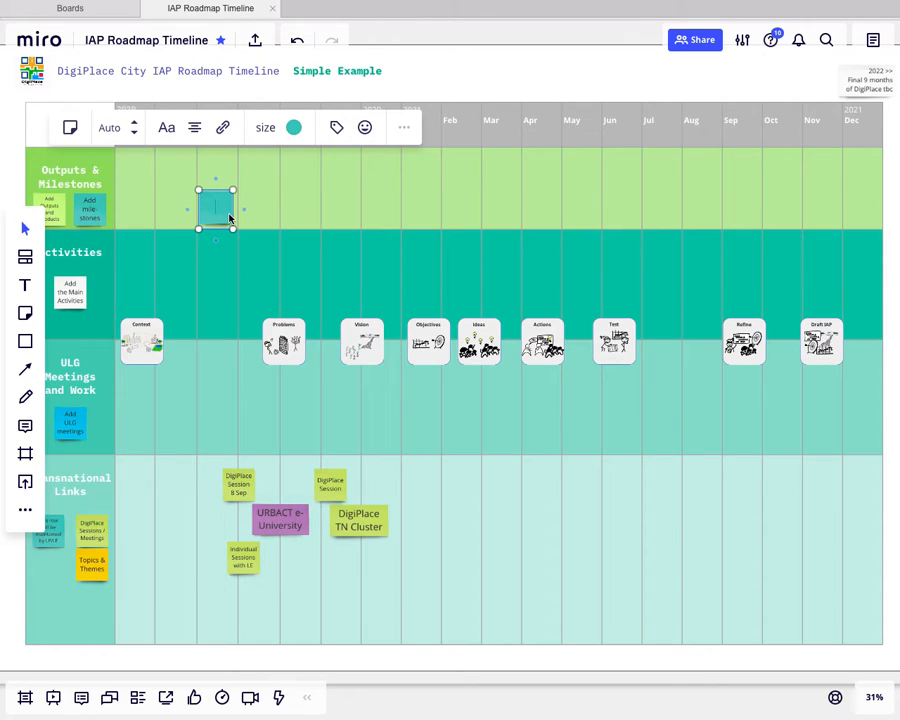
text(ULG consolidated)
click(247, 257)
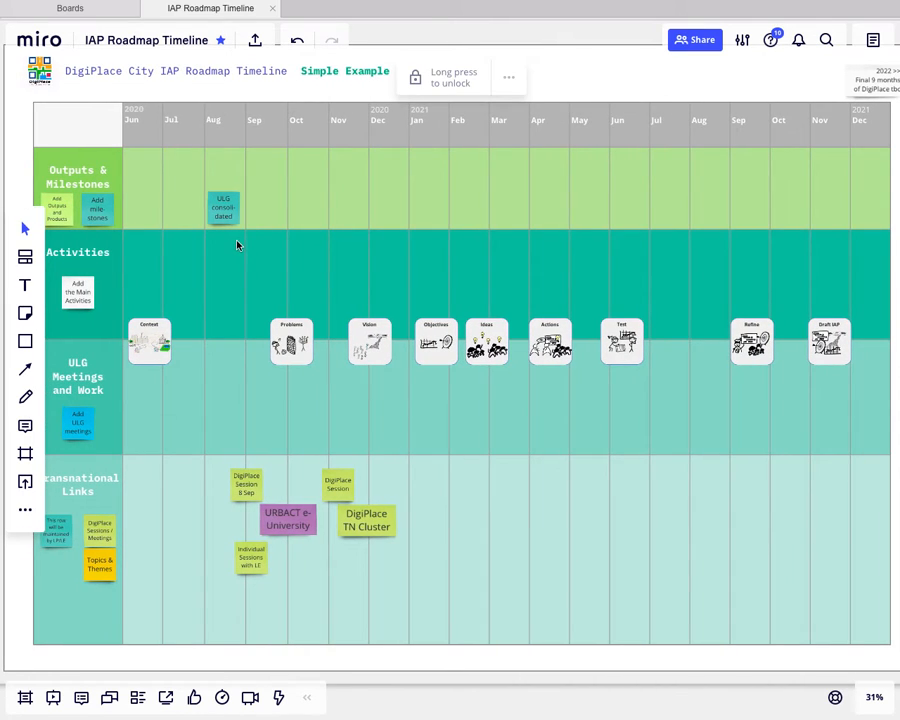
drag(225, 212, 280, 215)
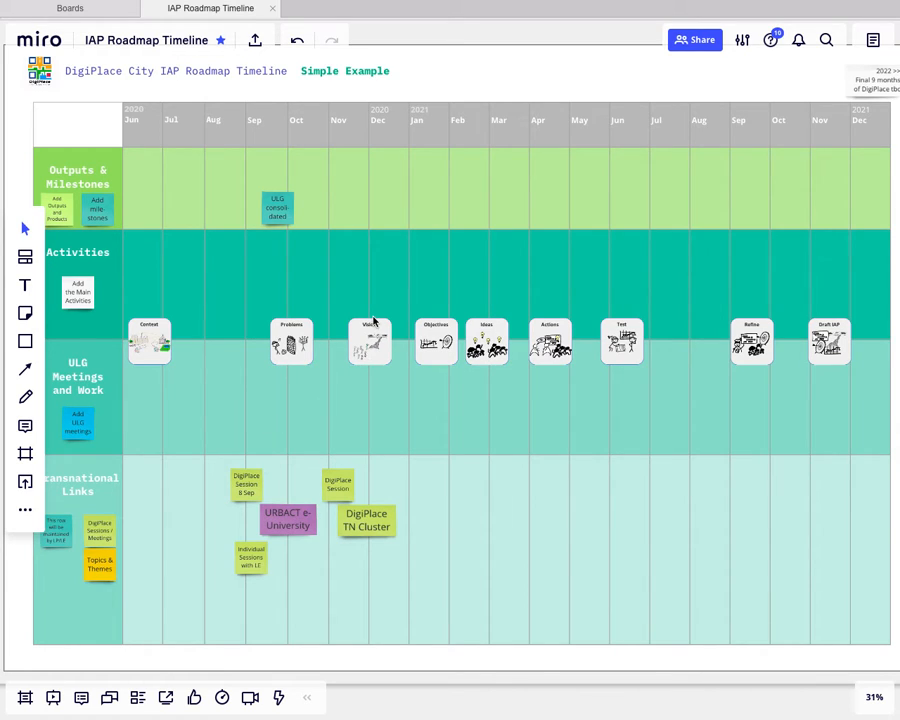
Duplicate the "ULG consolidated" note, place the copy under December 2020 in the same row and change its text to "Vision agreed".
click(278, 212)
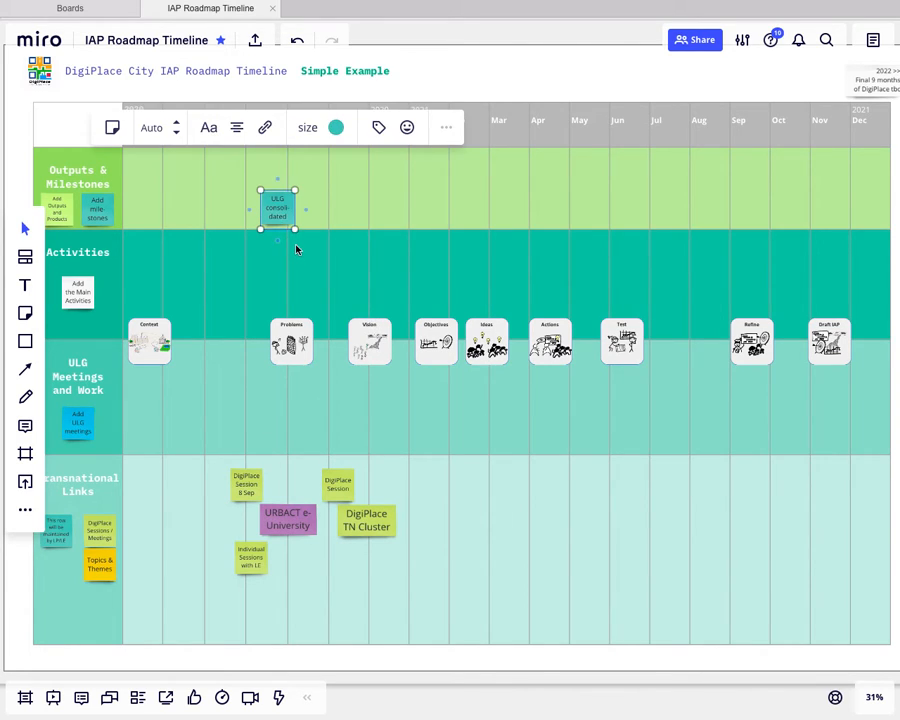
key(ctrl+d)
drag(305, 246, 394, 206)
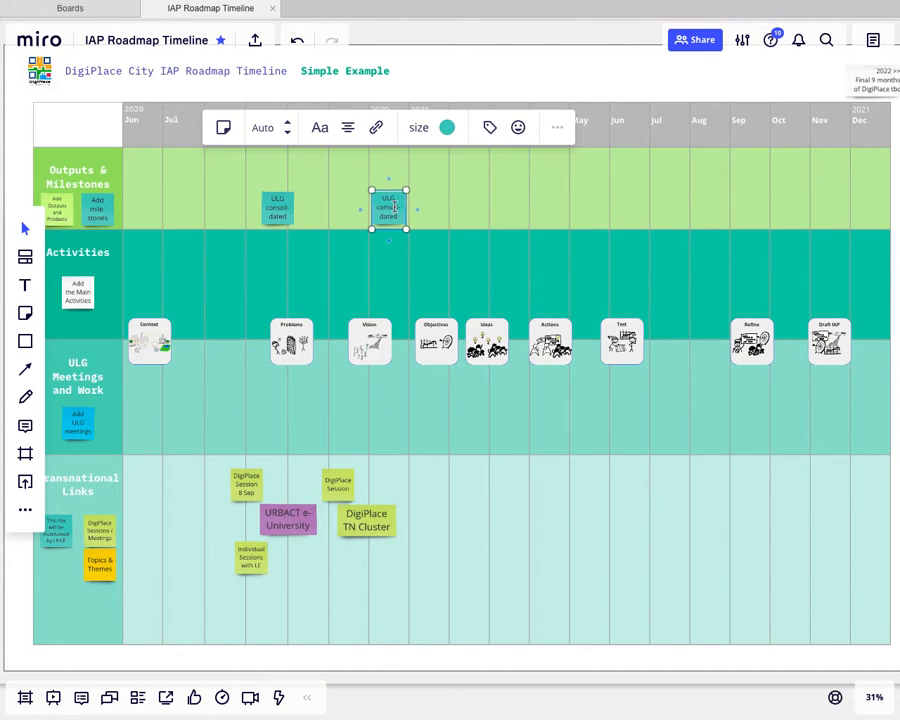
double_click(394, 206)
text(Vision agreed)
click(390, 226)
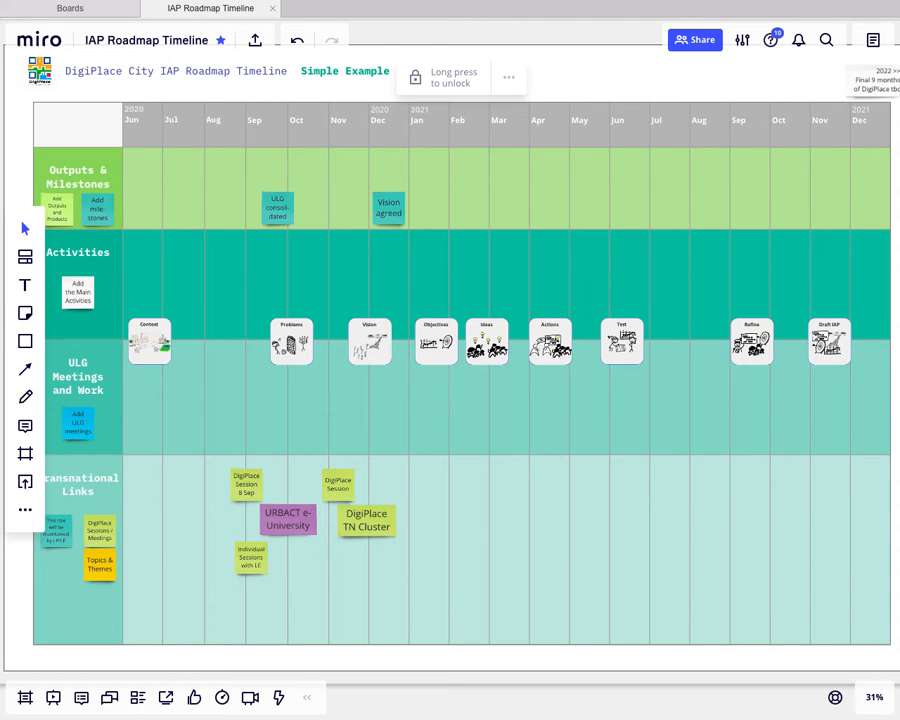
Add a teal sticky note reading "Draft IAP complete" to the Outputs & Milestones row under December 2021.
click(26, 313)
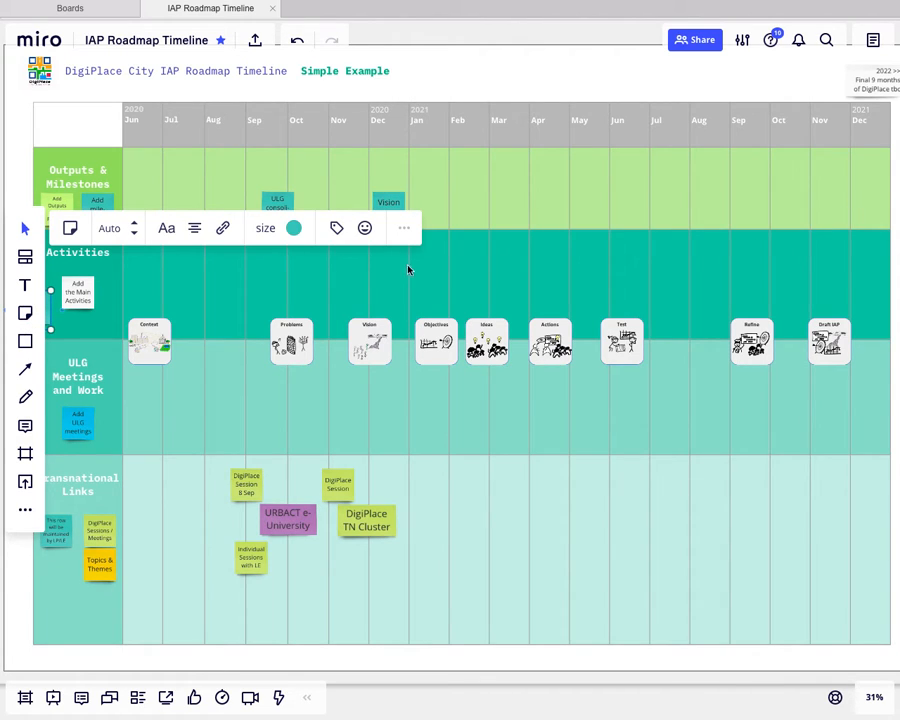
drag(48, 312, 738, 210)
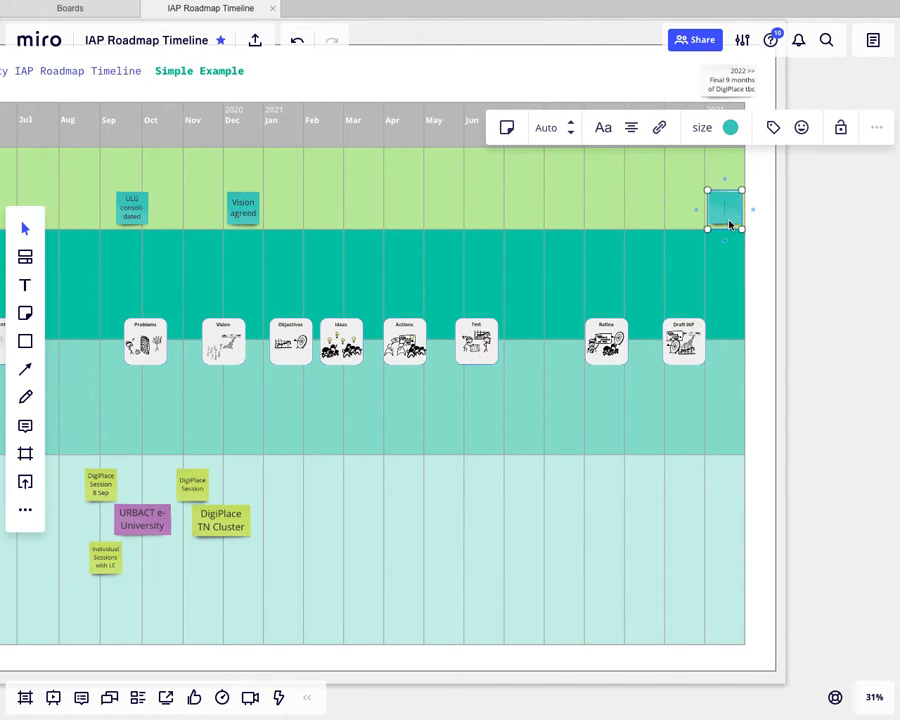
text(Draft IAP complete)
click(654, 214)
scroll(555, 223, left, 5)
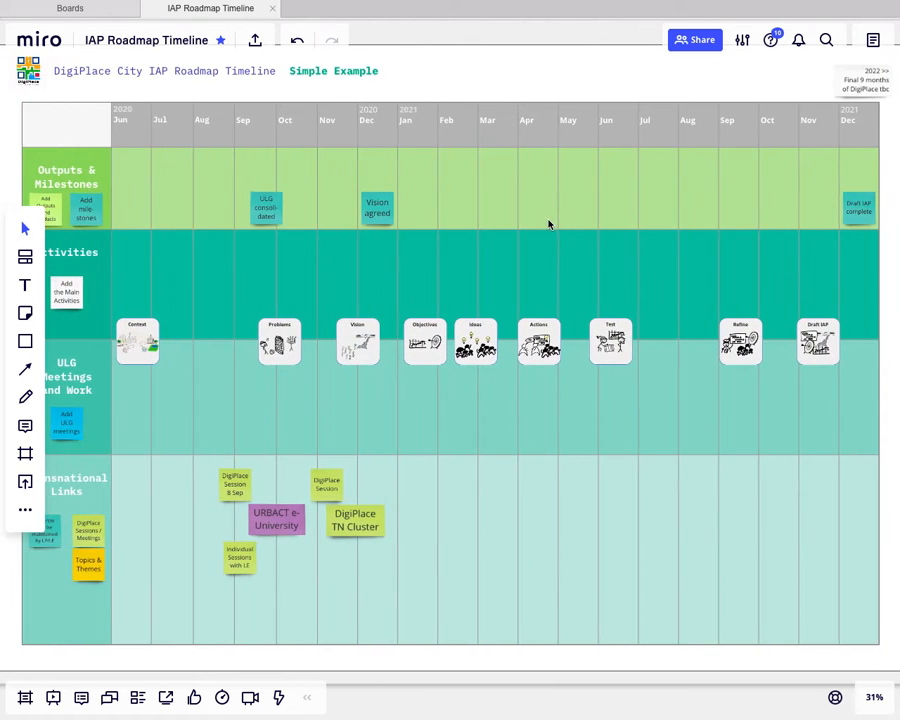
click(548, 224)
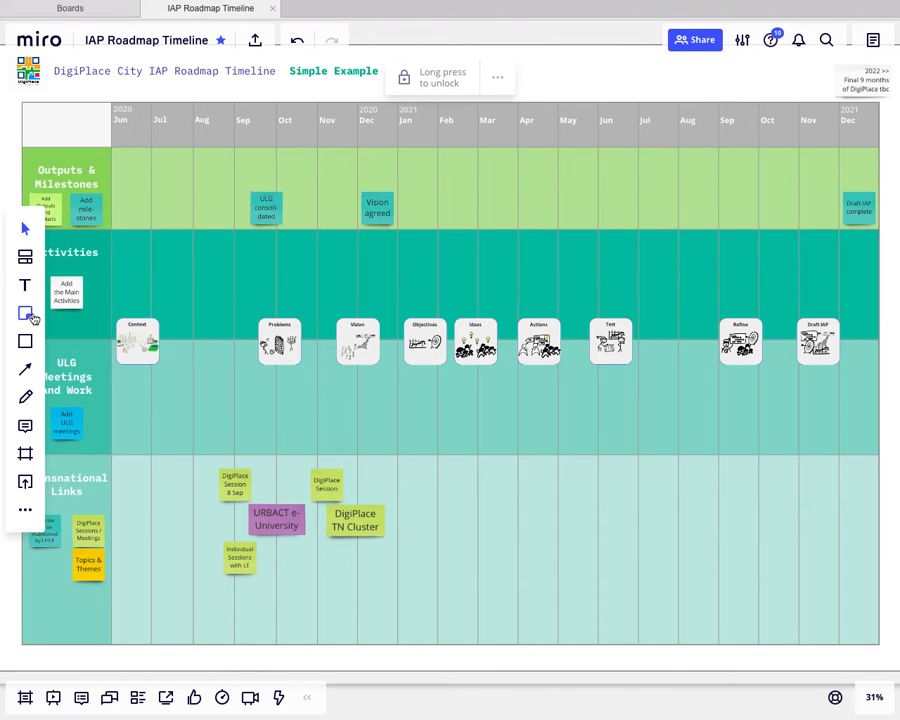
Copy the "Add Outputs and Products" note, change its text to "Problem definitions" and place it at the October–November 2020 border in the same row.
click(46, 210)
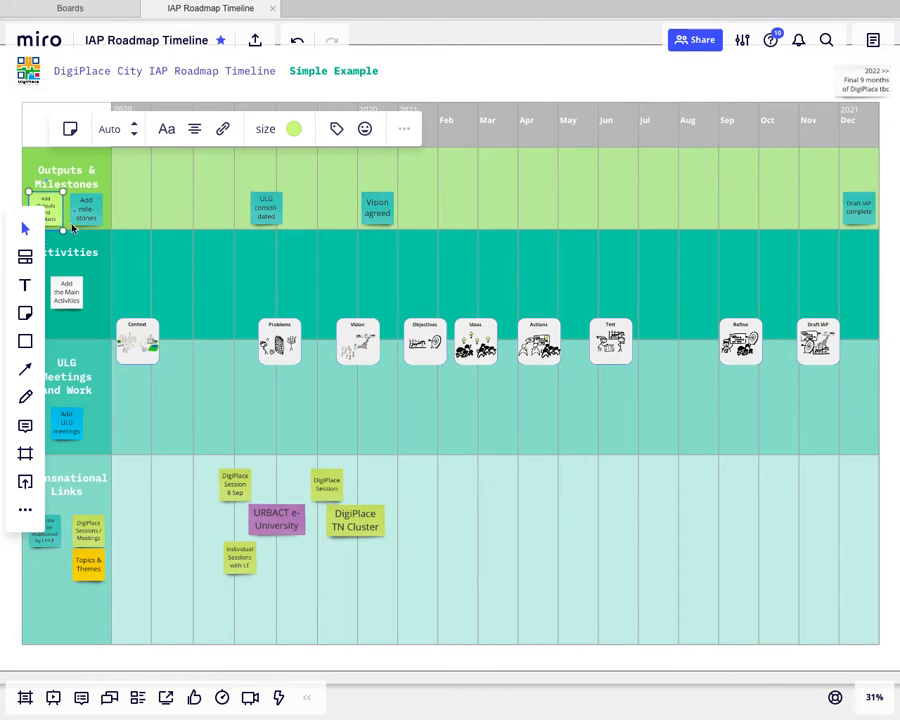
drag(49, 214, 295, 180)
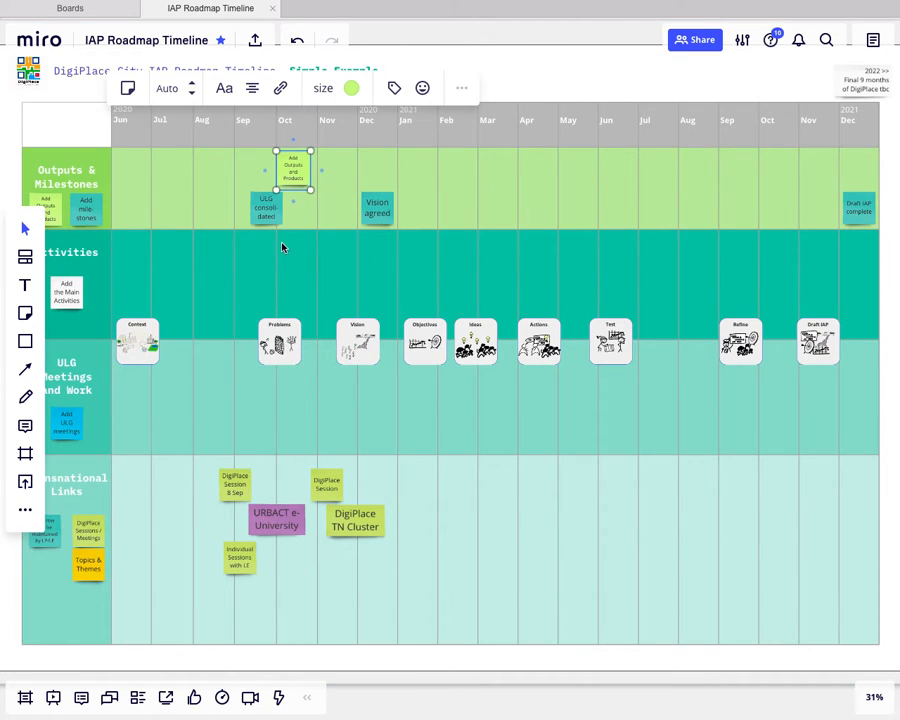
double_click(292, 177)
key(ctrl+a)
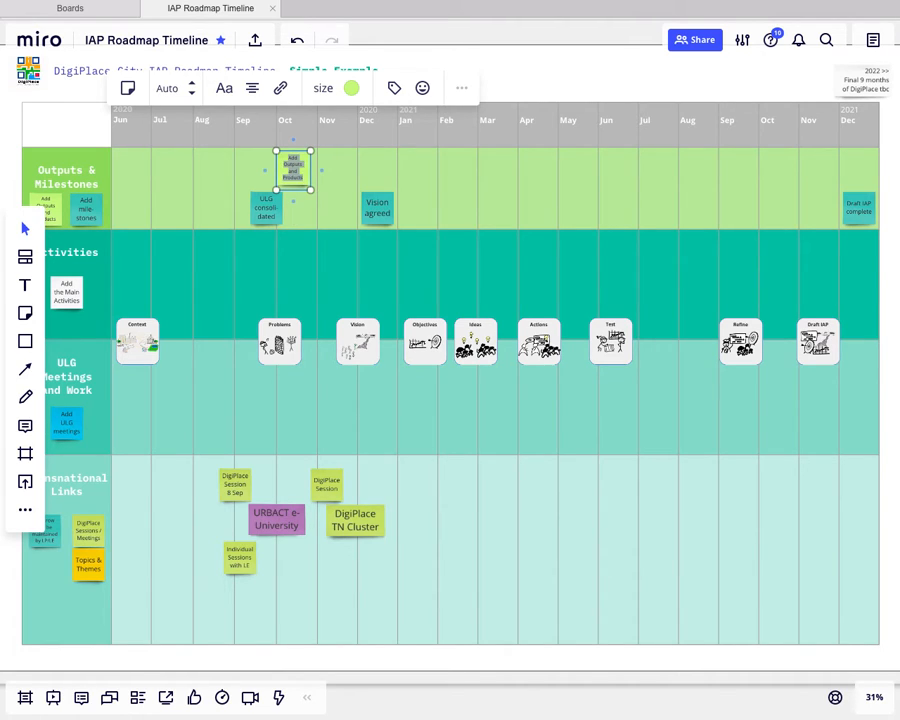
text(Problem definitions)
drag(293, 173, 318, 173)
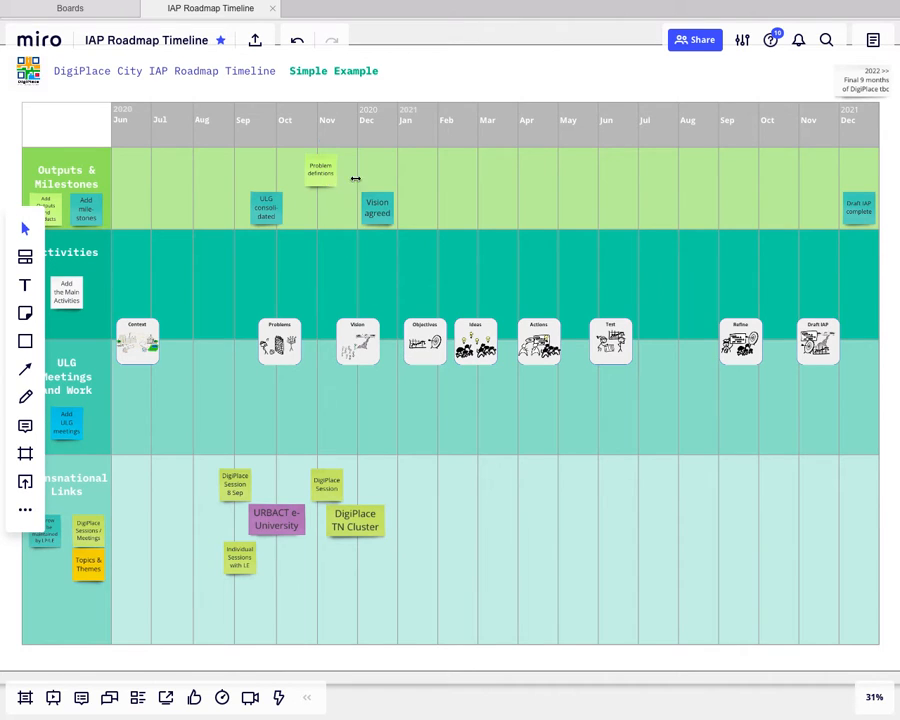
Duplicate the "Problem definitions" note, place the copy above "Vision agreed" under December 2020 and change its text to "DigiPlace Vision".
click(326, 173)
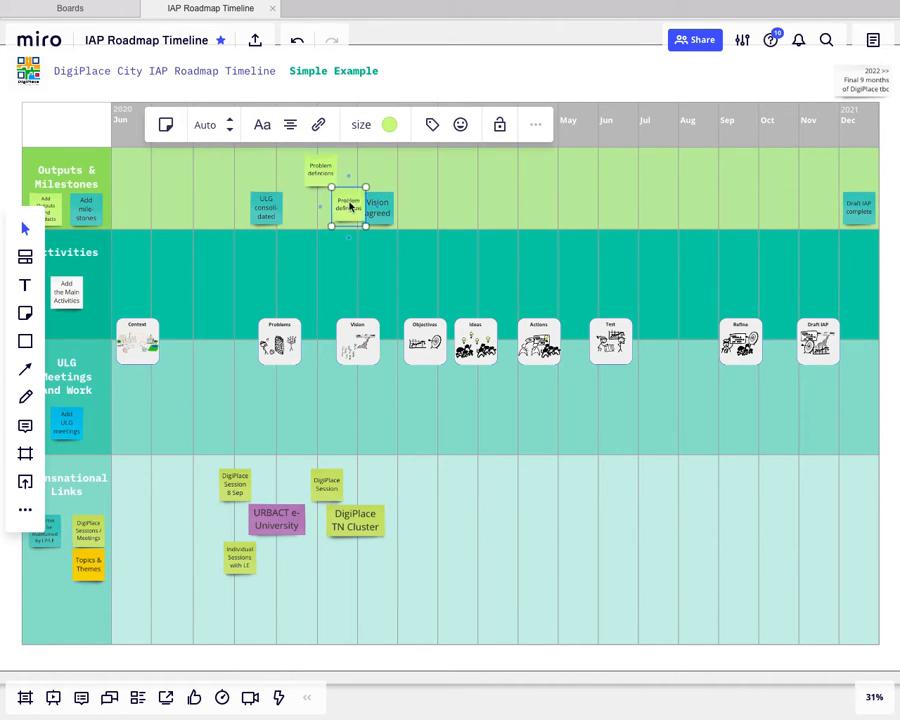
drag(322, 172, 376, 173)
double_click(376, 173)
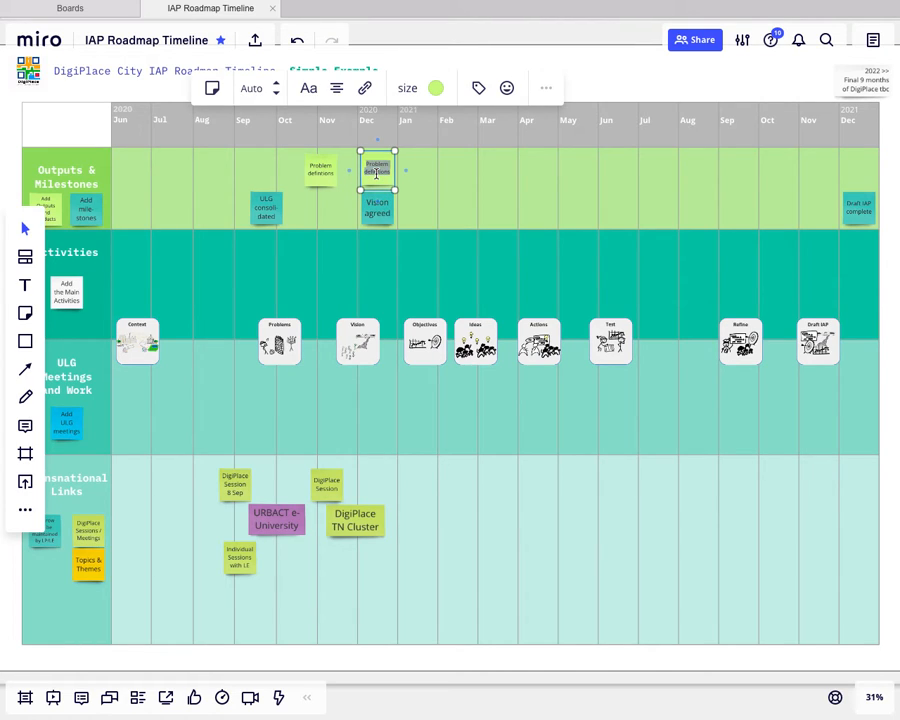
text(DigiPlace Vision)
click(307, 274)
Align the "Problem definitions" and "DigiPlace Vision" notes at the same height, keeping the latter directly above "Vision agreed".
click(331, 170)
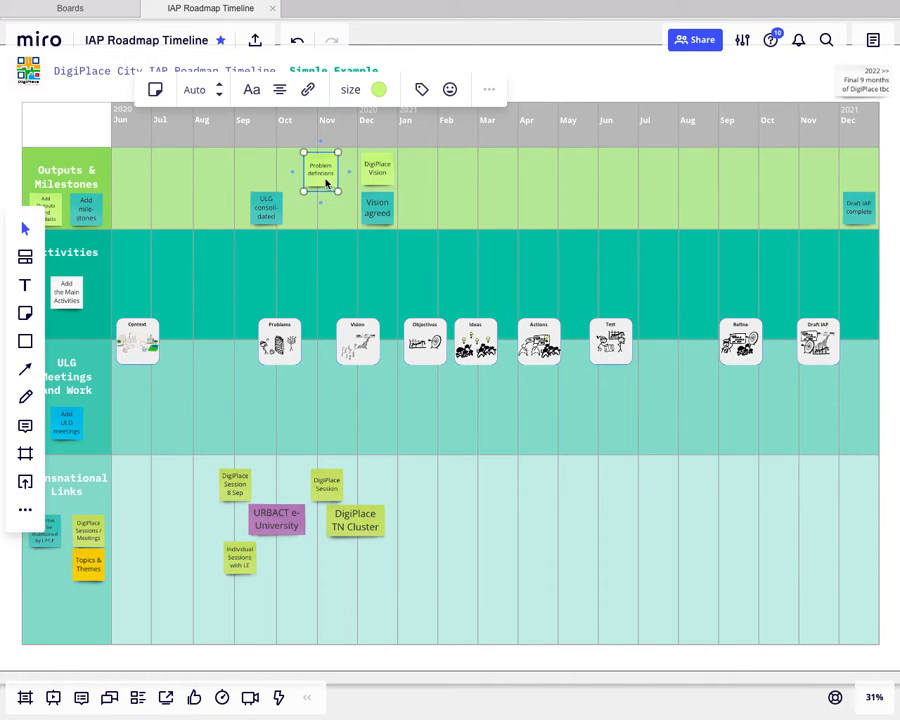
drag(325, 181, 324, 180)
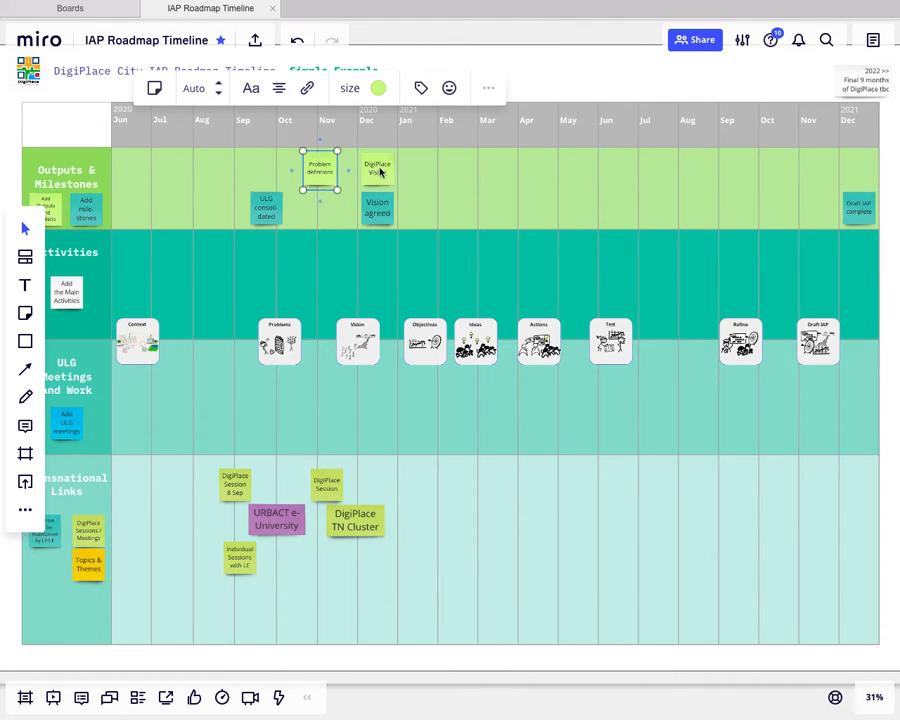
mouse_move(382, 172)
mouse_down()
mouse_move(404, 174)
mouse_move(391, 176)
mouse_up()
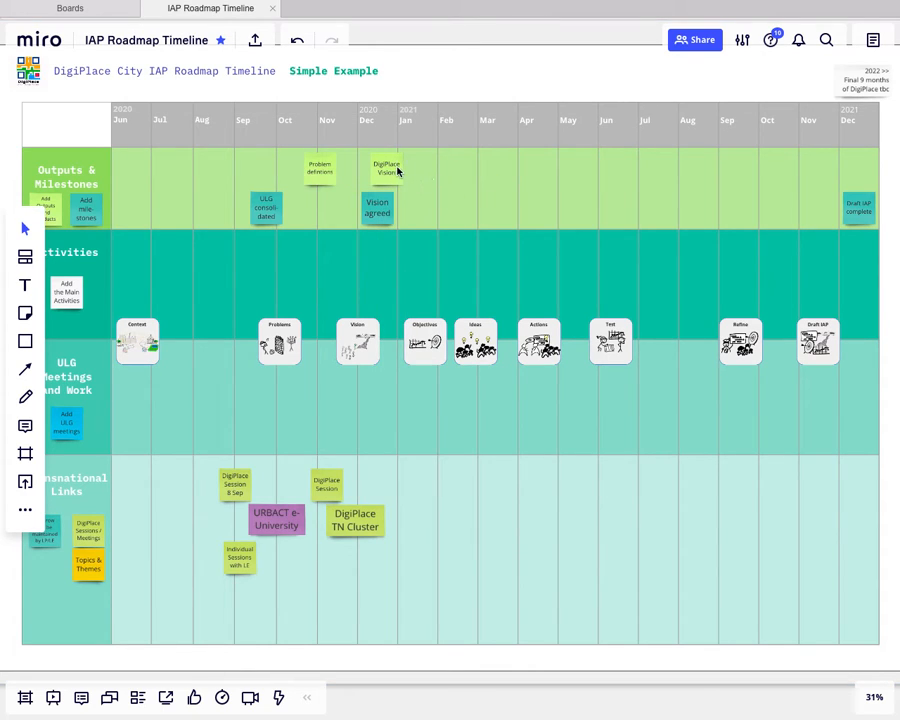
mouse_move(392, 172)
mouse_down()
mouse_move(380, 171)
mouse_move(514, 181)
mouse_move(378, 177)
mouse_up()
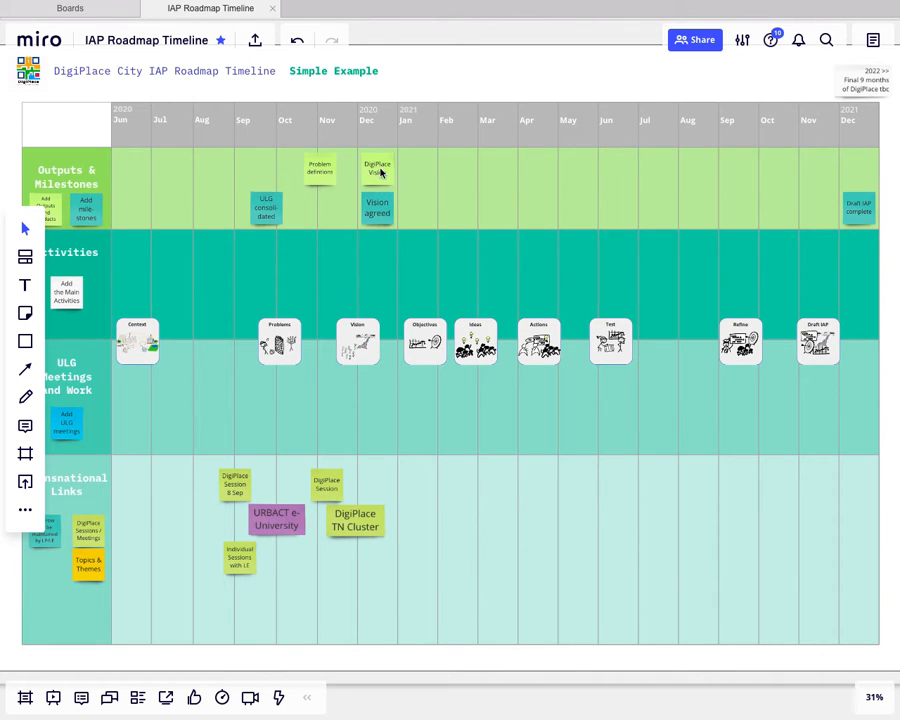
Add a light green sticky note reading "DigiPlace Specific Objectives" to Outputs & Milestones at the January–February 2021 border.
click(26, 313)
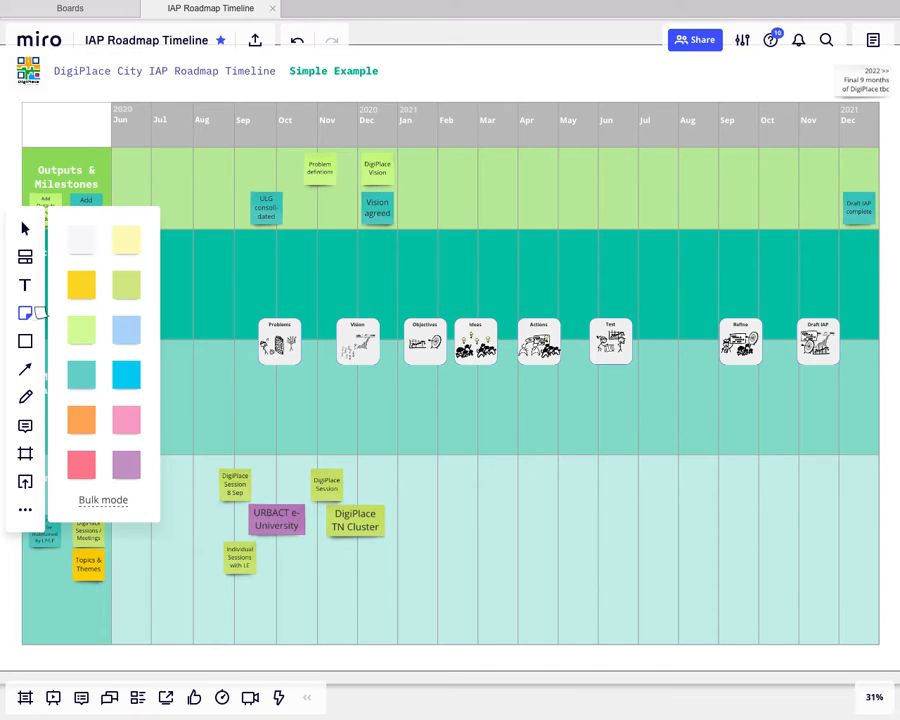
click(80, 330)
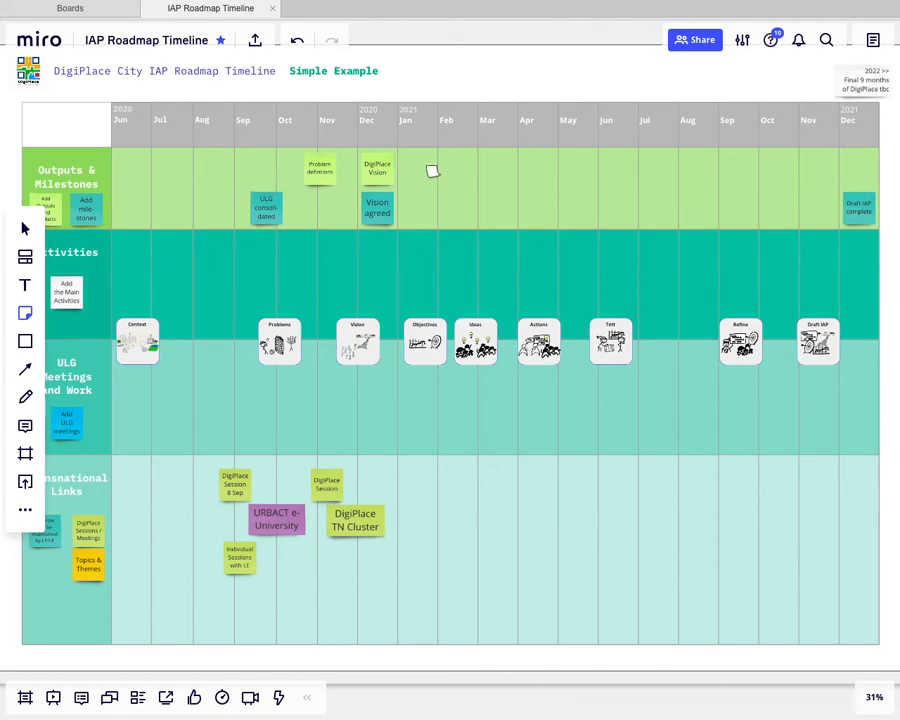
click(428, 172)
text(Sepc)
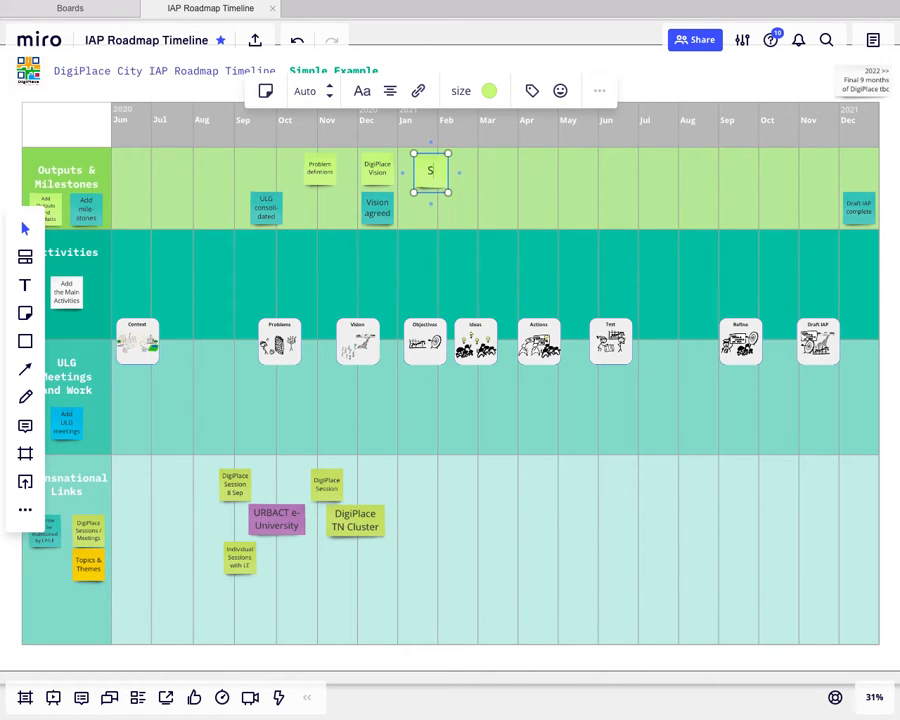
key(BackSpace)
key(BackSpace)
key(BackSpace)
text(pe)
text(cific O)
text(bjective)
text(igiPlace)
click(442, 214)
drag(434, 174, 440, 169)
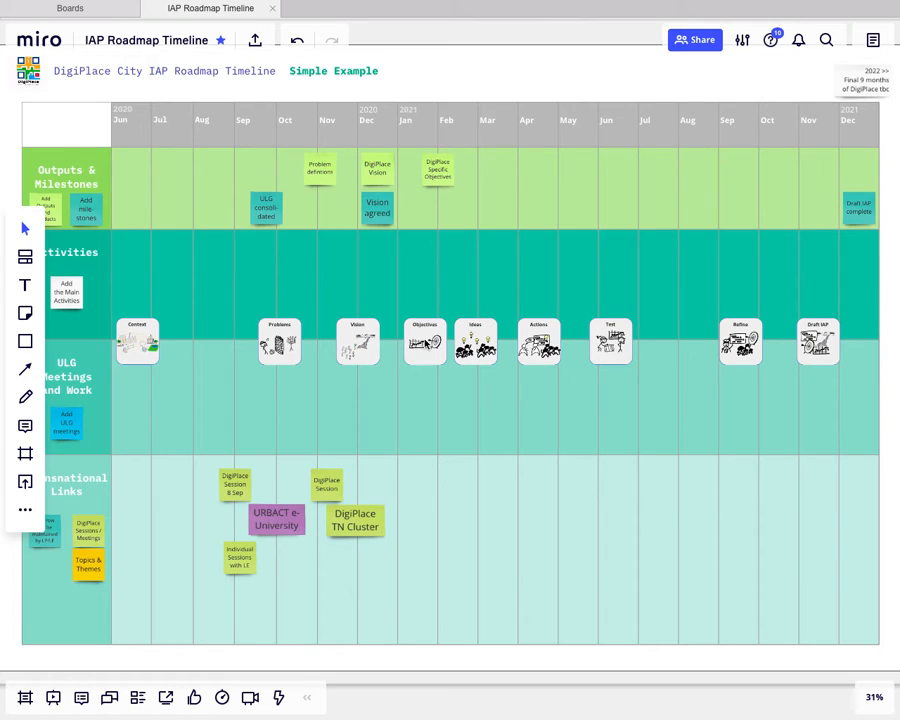
click(440, 172)
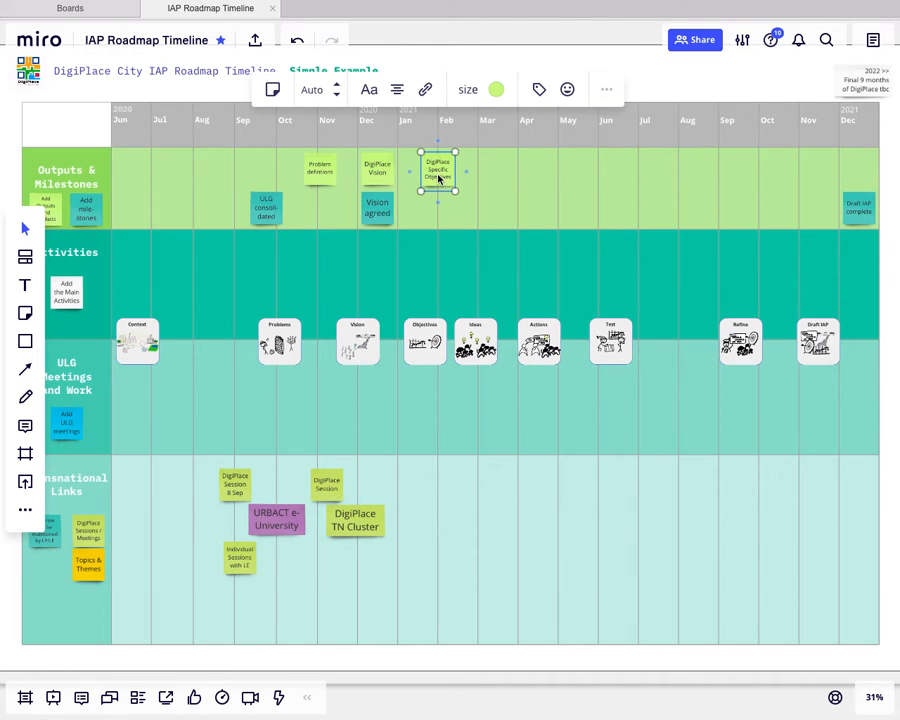
click(376, 176)
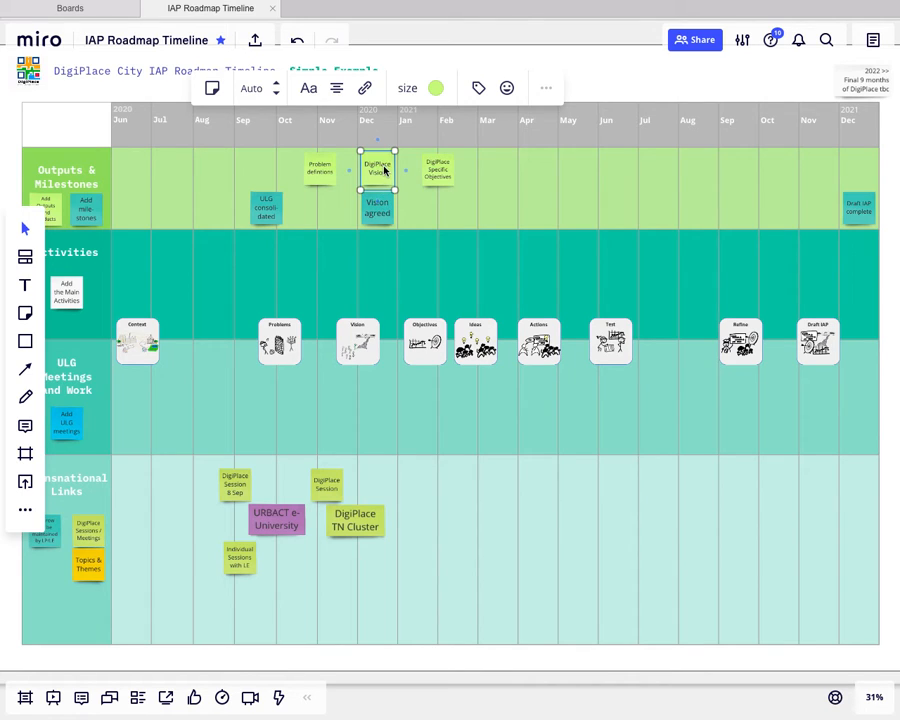
click(364, 261)
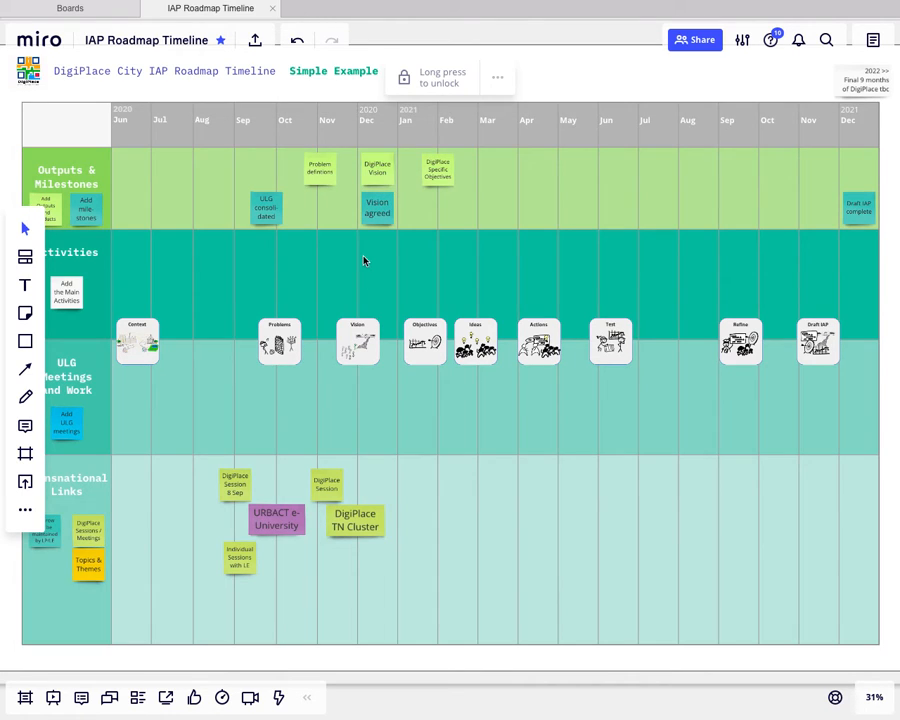
Add a white sticky note reading "stakeholder mapping and analysis" to the Activities row and position it under August 2020.
click(29, 316)
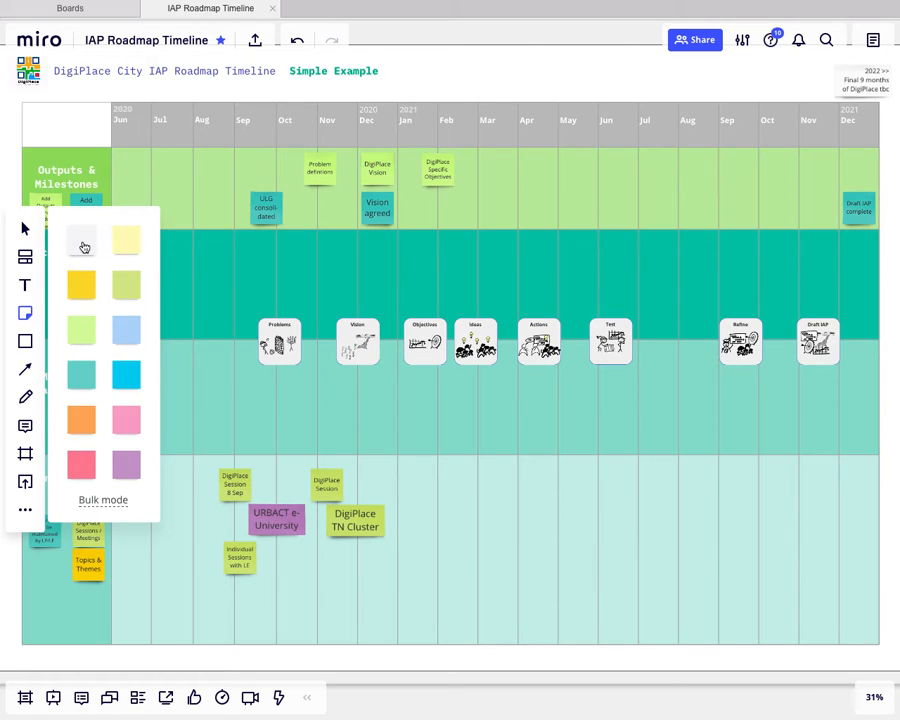
click(84, 247)
click(152, 268)
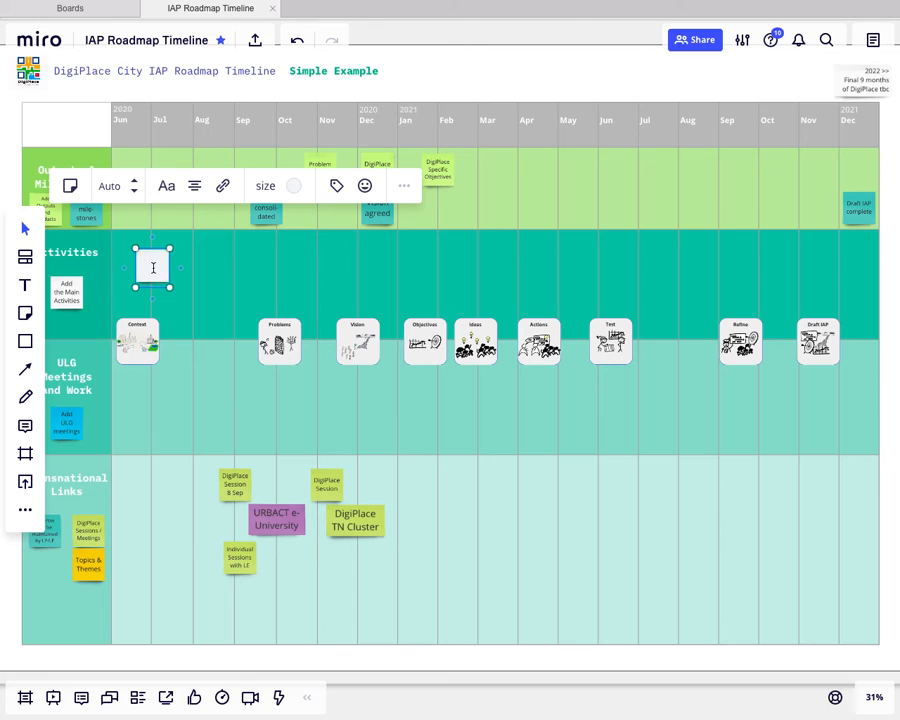
text(stakeholder mapping and analysis)
drag(152, 272, 206, 267)
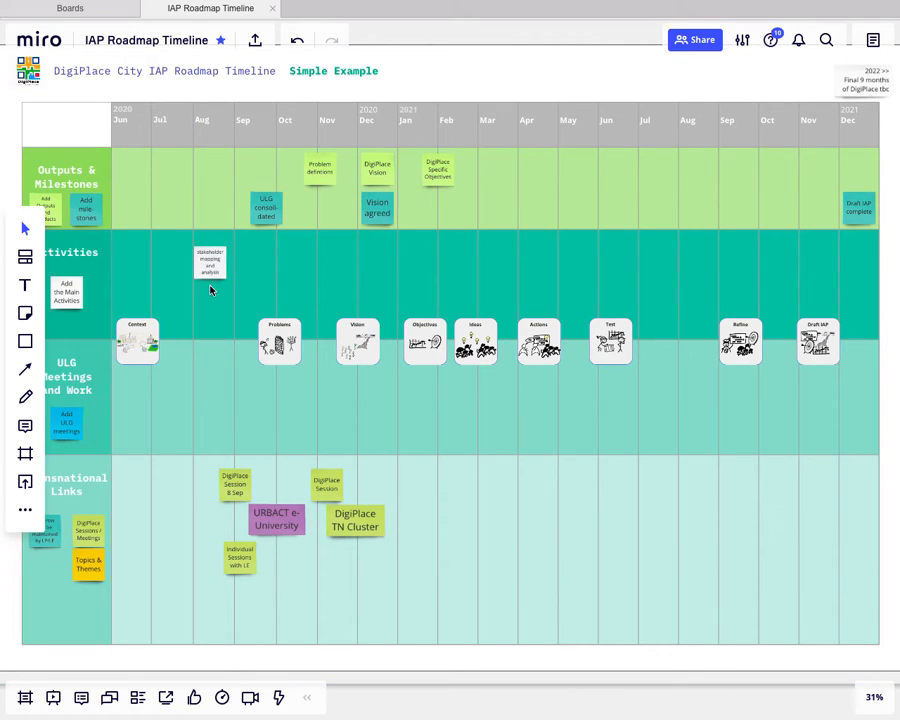
Add a white sticky note reading "consolidate ULG" to the Activities row under September 2020, just above the Problems card.
click(25, 313)
click(258, 297)
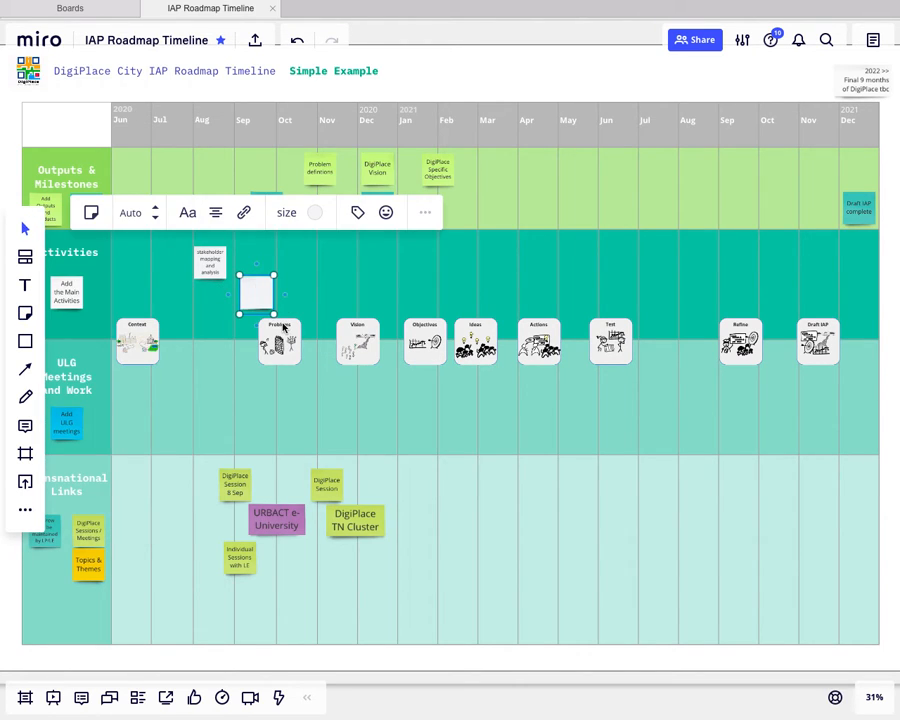
text(consolidt)
key(BackSpace)
key(BackSpace)
text(date ULG)
click(367, 318)
drag(269, 301, 272, 306)
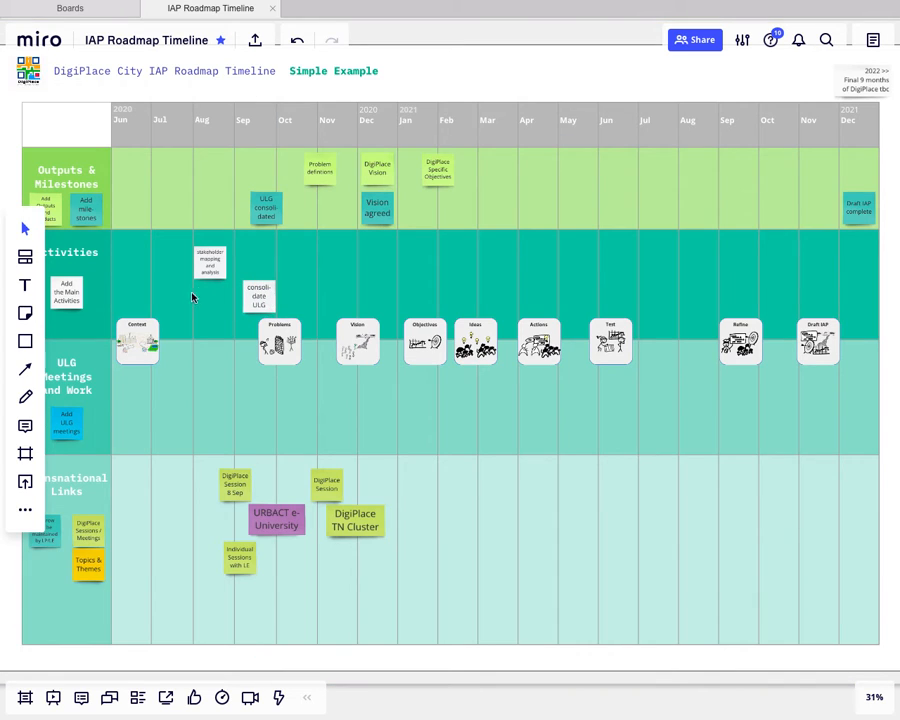
Add a white sticky note reading "ULG Checklist" and place it below the stakeholder mapping note under August 2020.
click(25, 313)
click(245, 260)
text(ULG C)
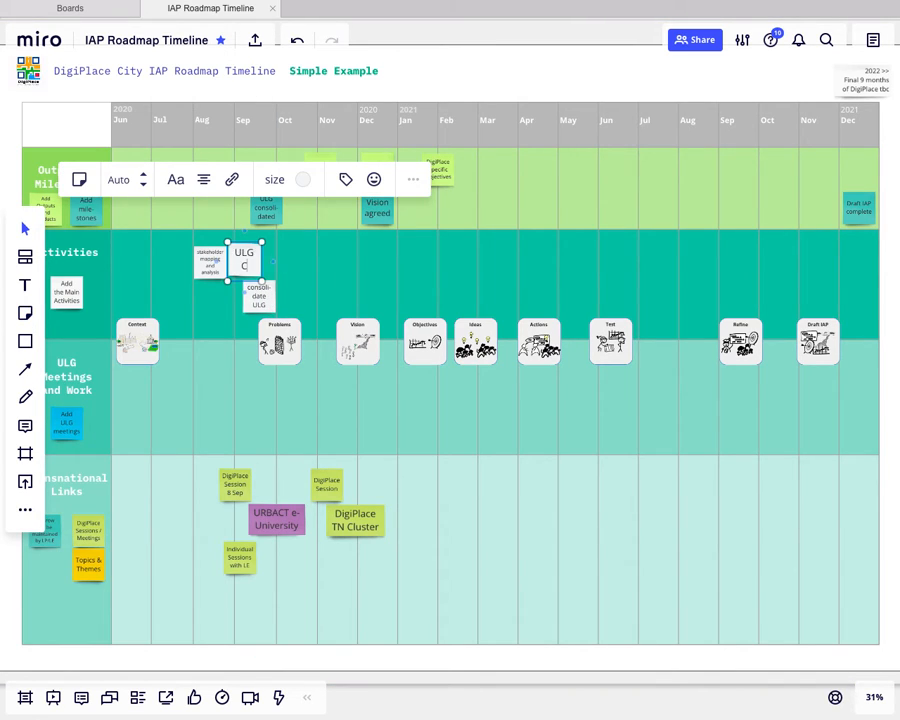
text(hecklist)
drag(255, 263, 220, 300)
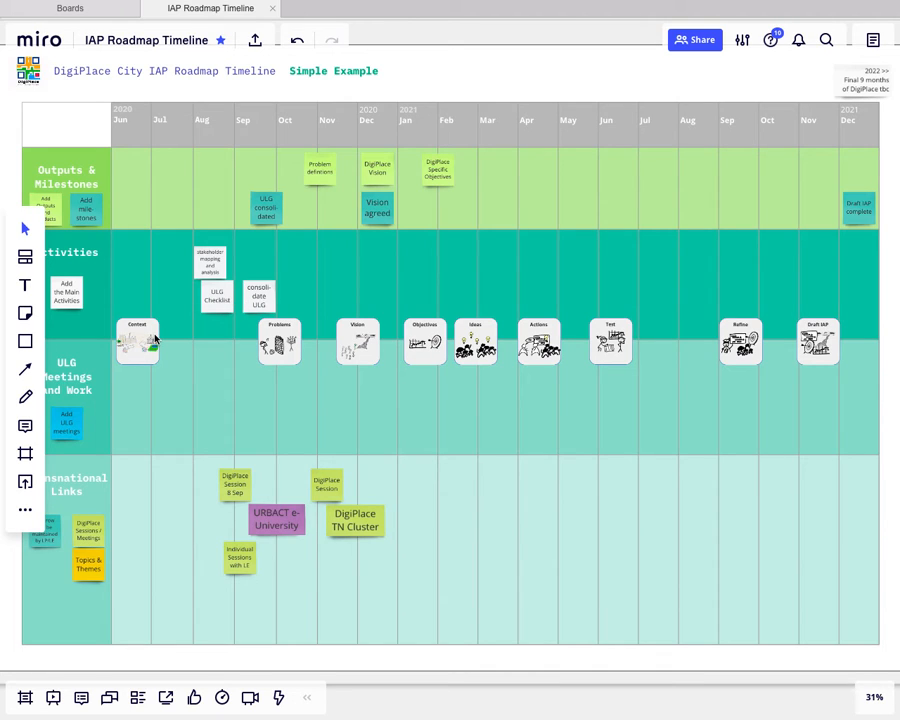
Add a white note reading "clarifying local needs and challenges" above "consolidate ULG" and align the stakeholder mapping note with it.
click(25, 313)
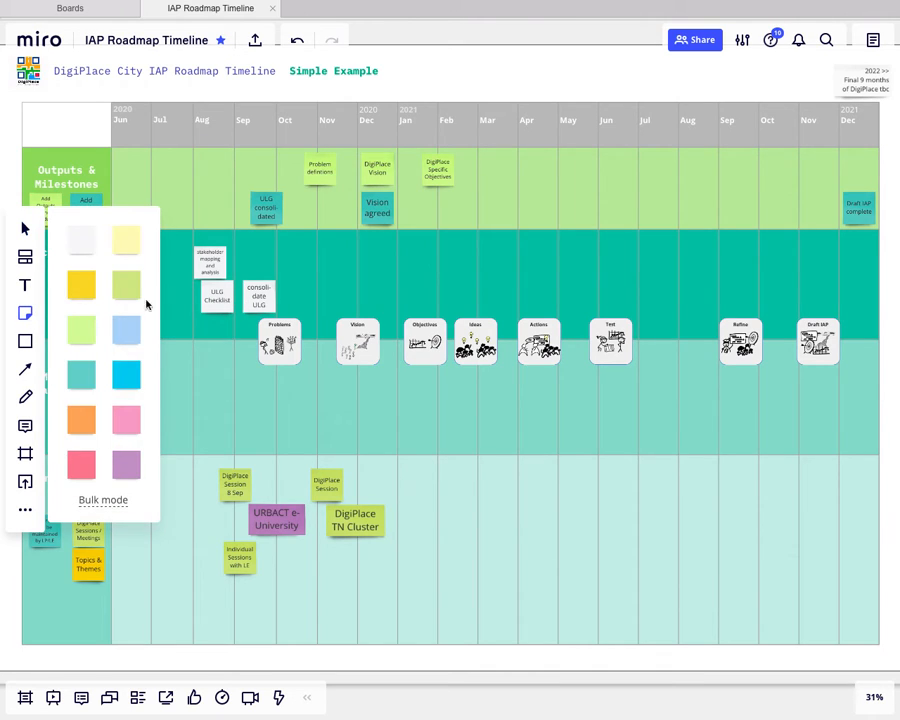
click(259, 258)
text(clarifying)
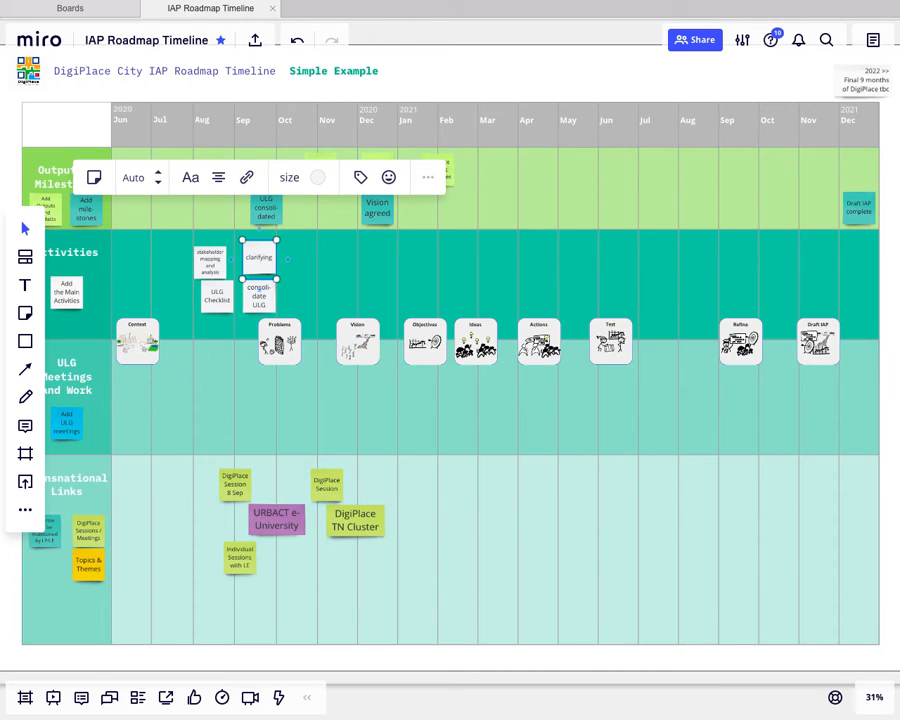
text( local needs and challenges)
click(83, 360)
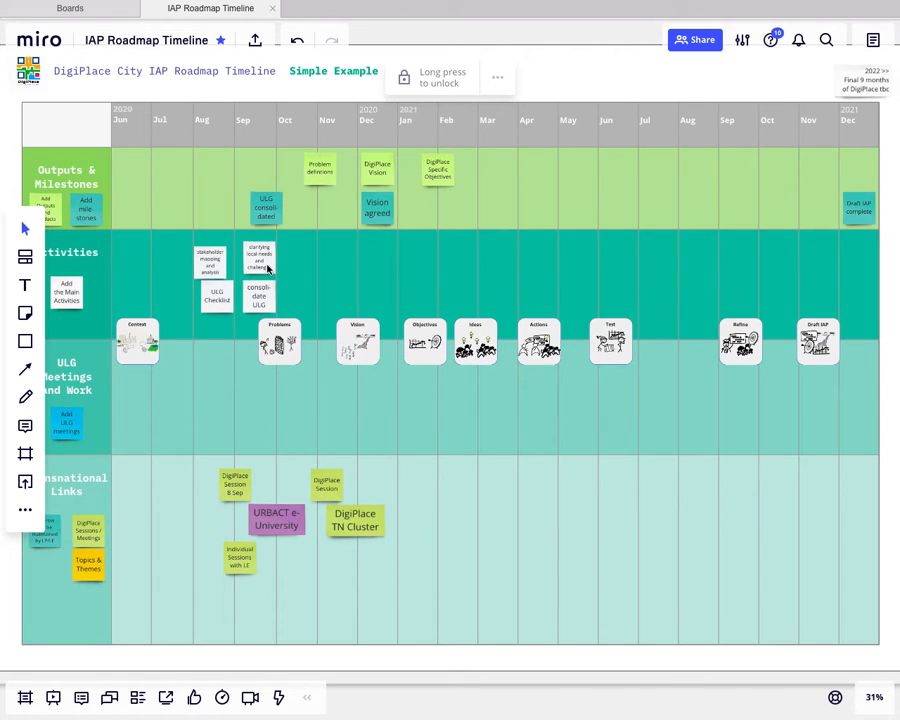
drag(216, 265, 213, 259)
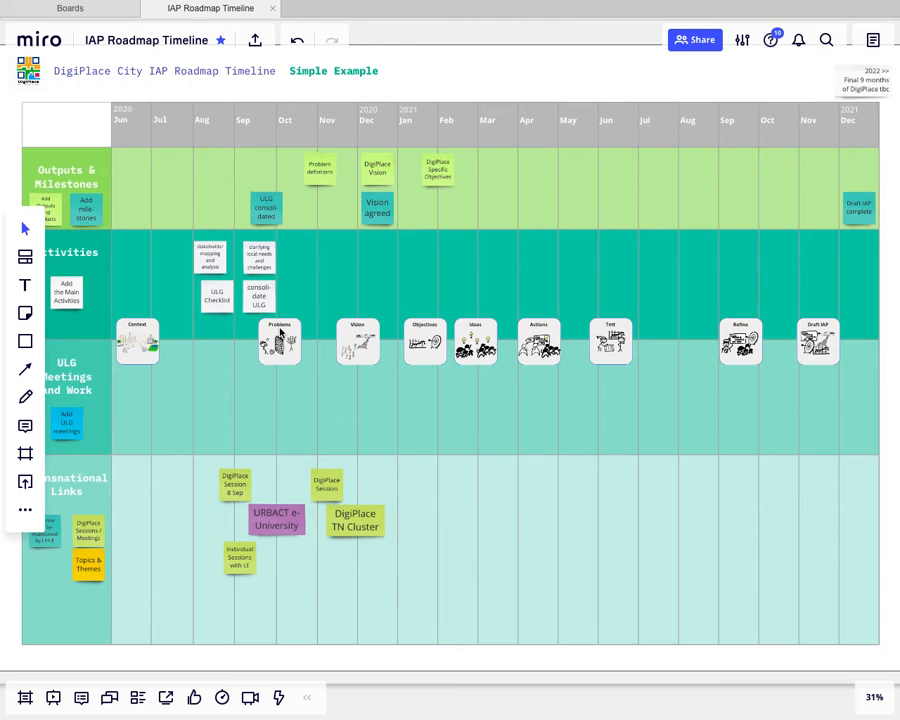
Add a white sticky note reading "detailed problem analysis" to the Activities row and align it with the upper notes under late October 2020.
scroll(281, 340, right, 1)
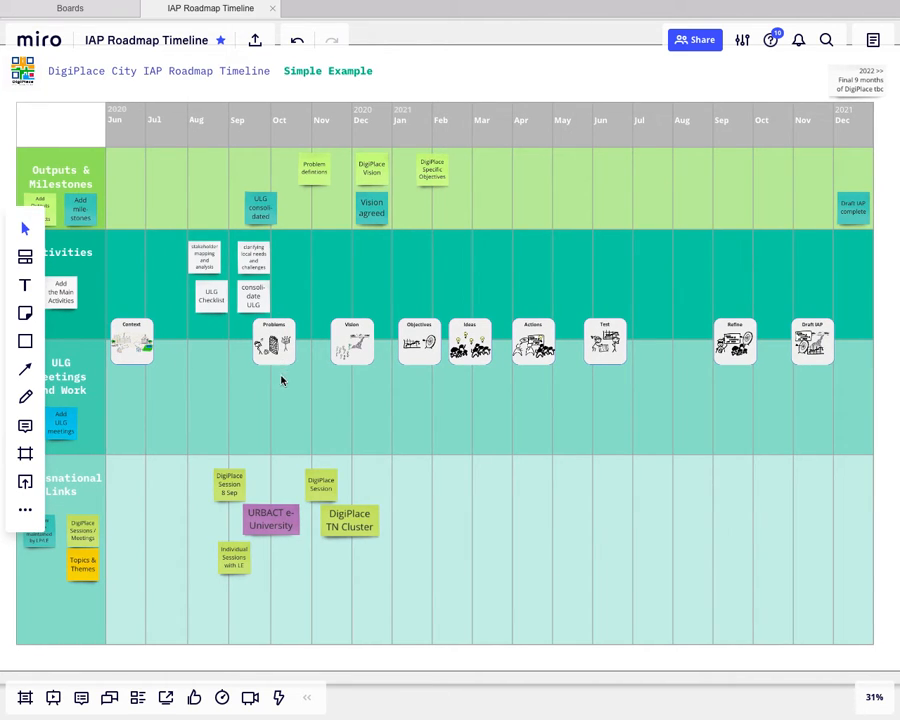
click(28, 313)
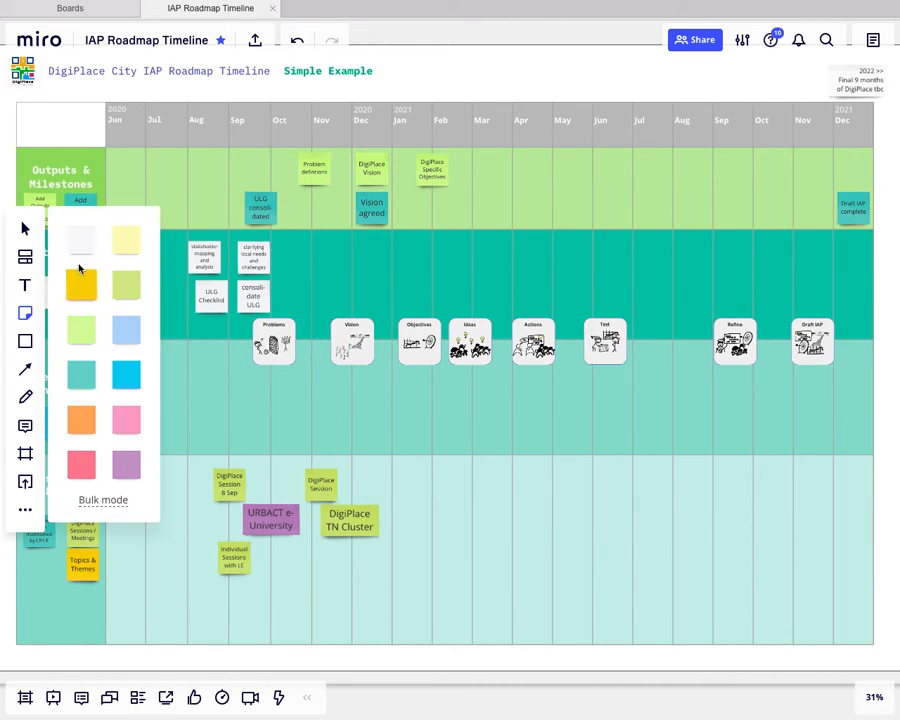
click(289, 267)
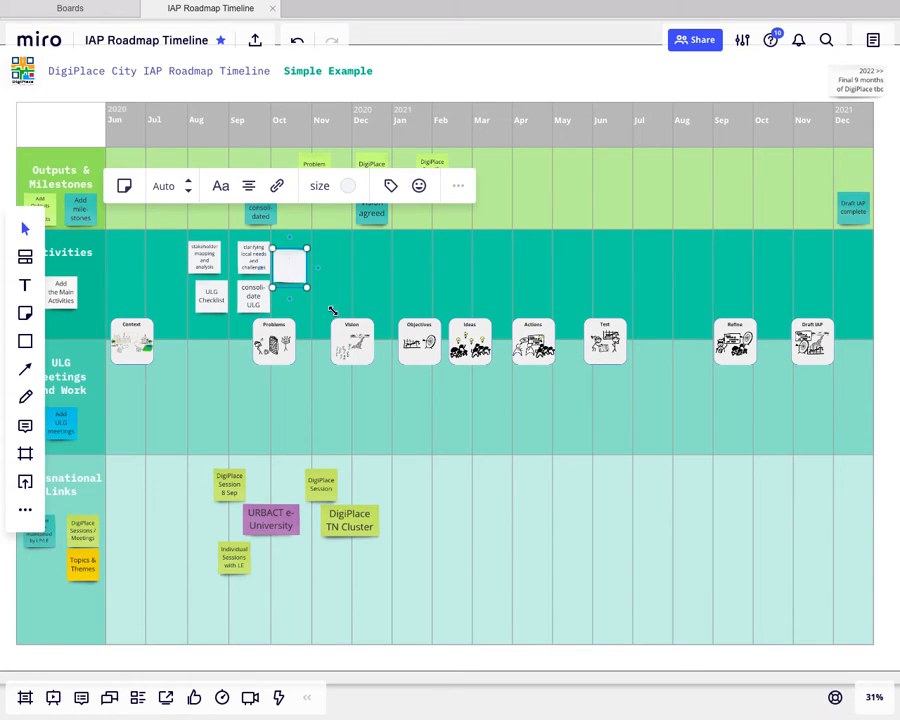
text(detailed problem anay)
click(395, 281)
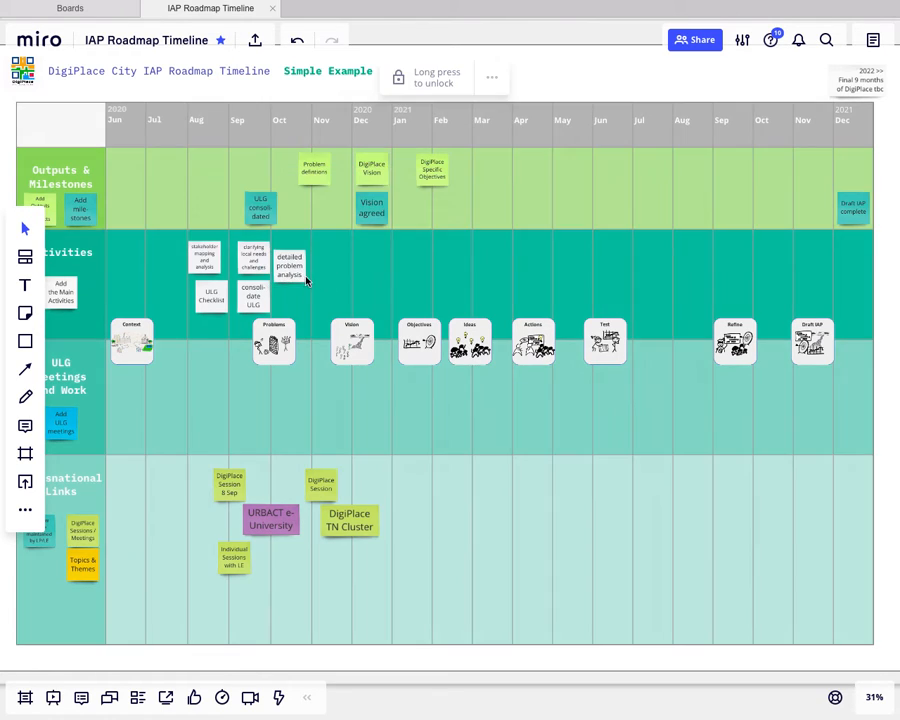
drag(296, 278, 310, 269)
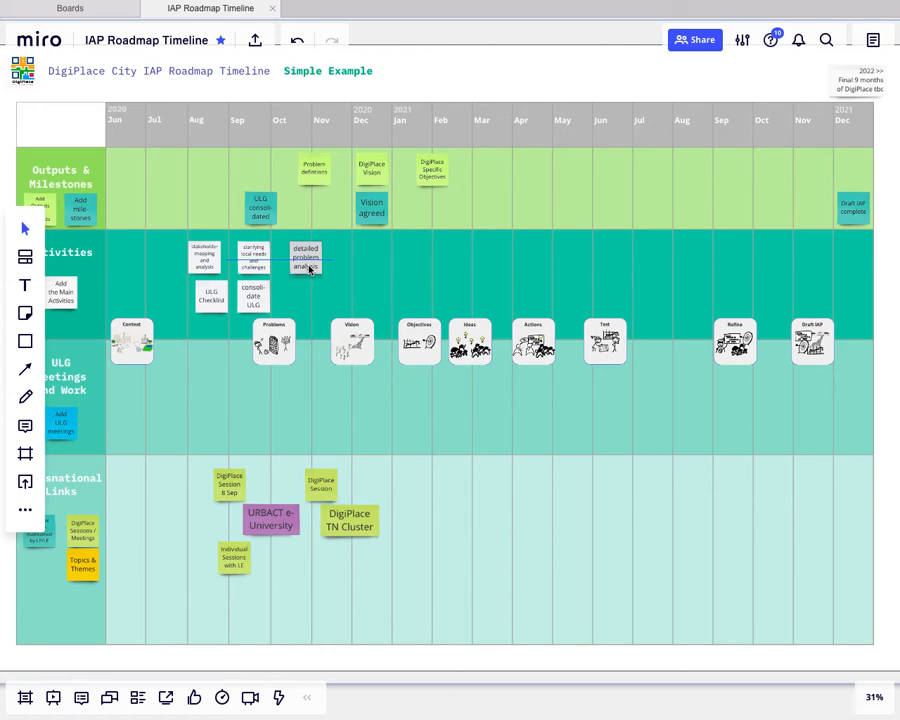
Add a white sticky note reading "gathering data and evidence" directly below the detailed problem analysis note in the Activities row.
click(25, 313)
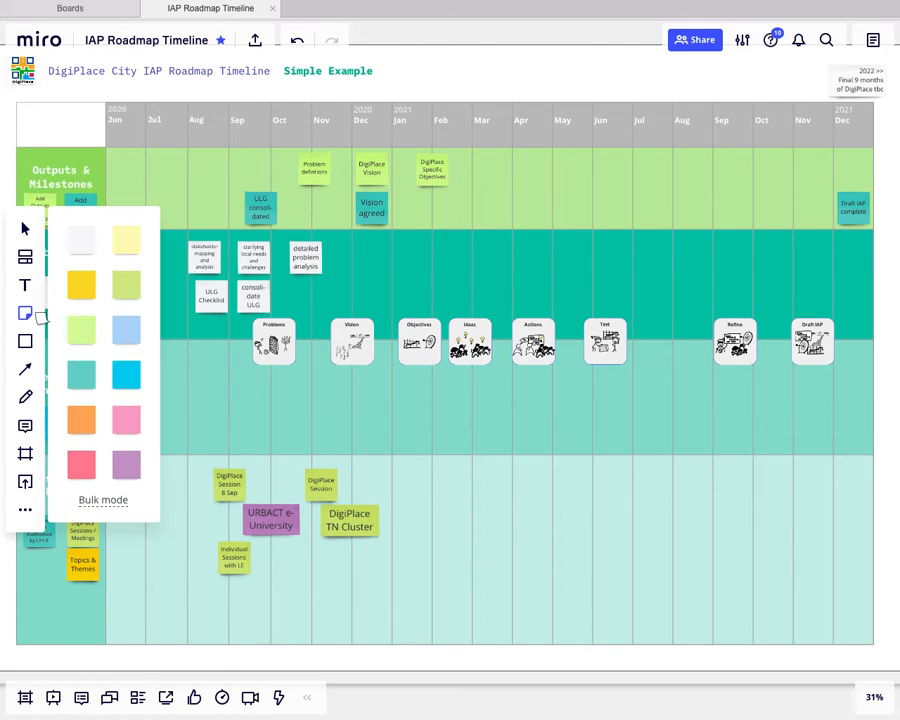
click(81, 242)
click(303, 291)
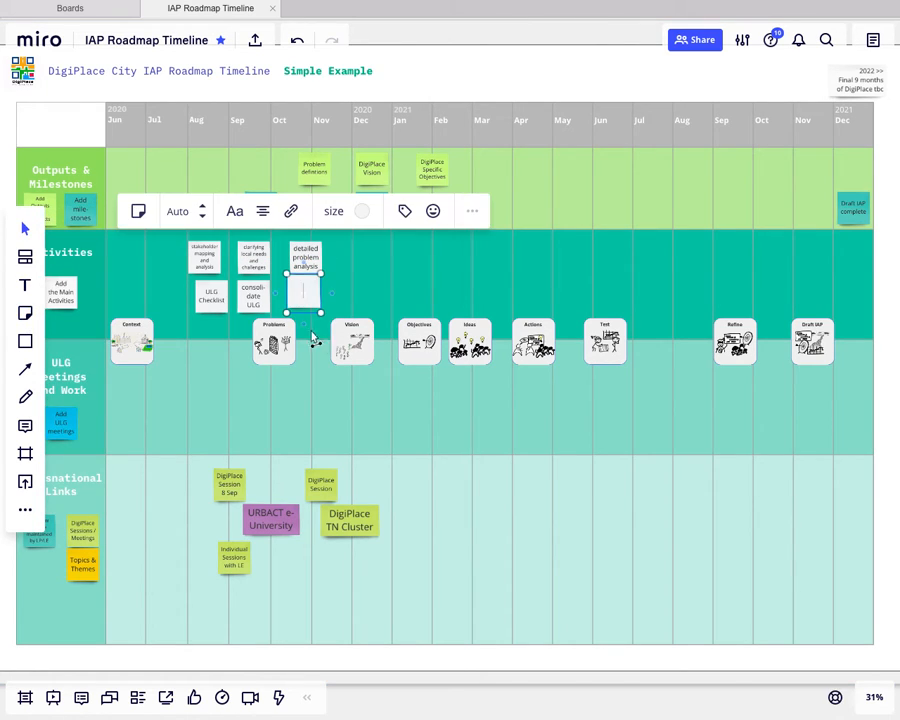
text(gathering data and evidence)
click(361, 305)
drag(306, 294, 310, 301)
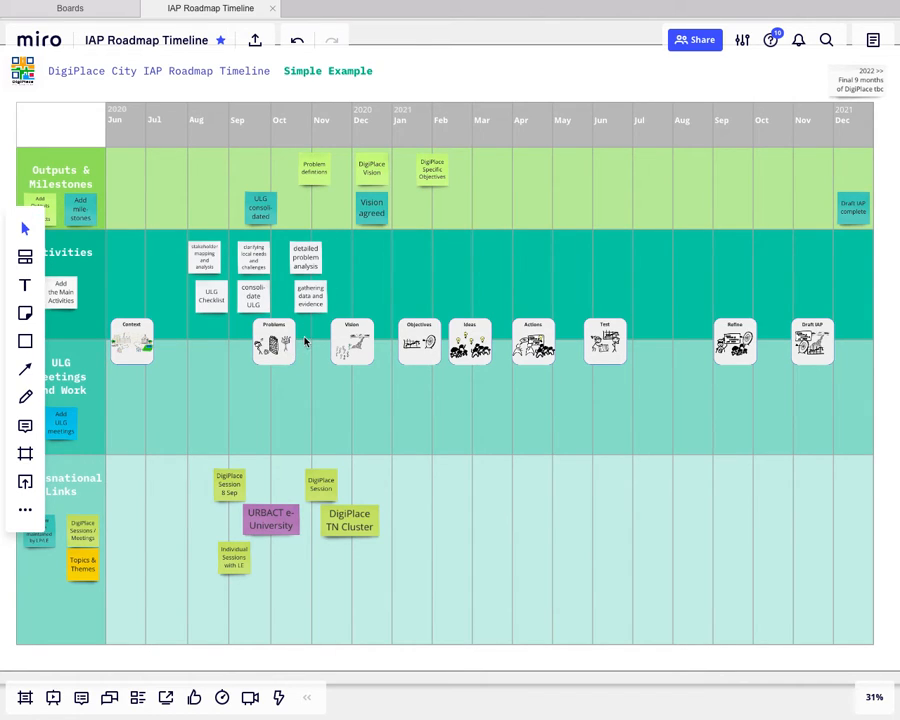
Add a white sticky note reading "Create the vision" to the Activities row and place it just above the Vision card.
click(25, 313)
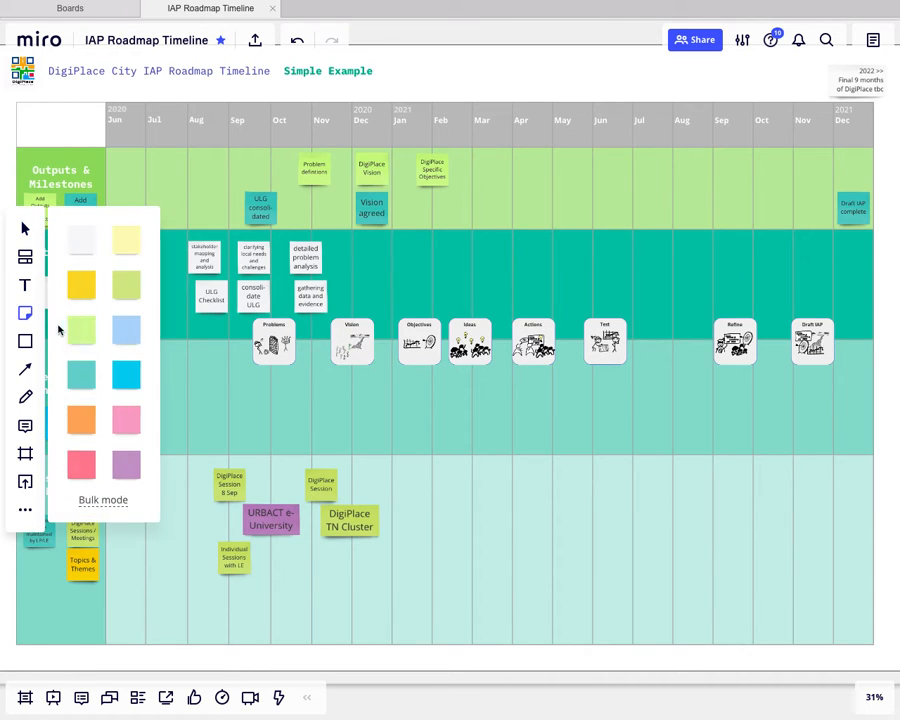
click(84, 244)
click(359, 268)
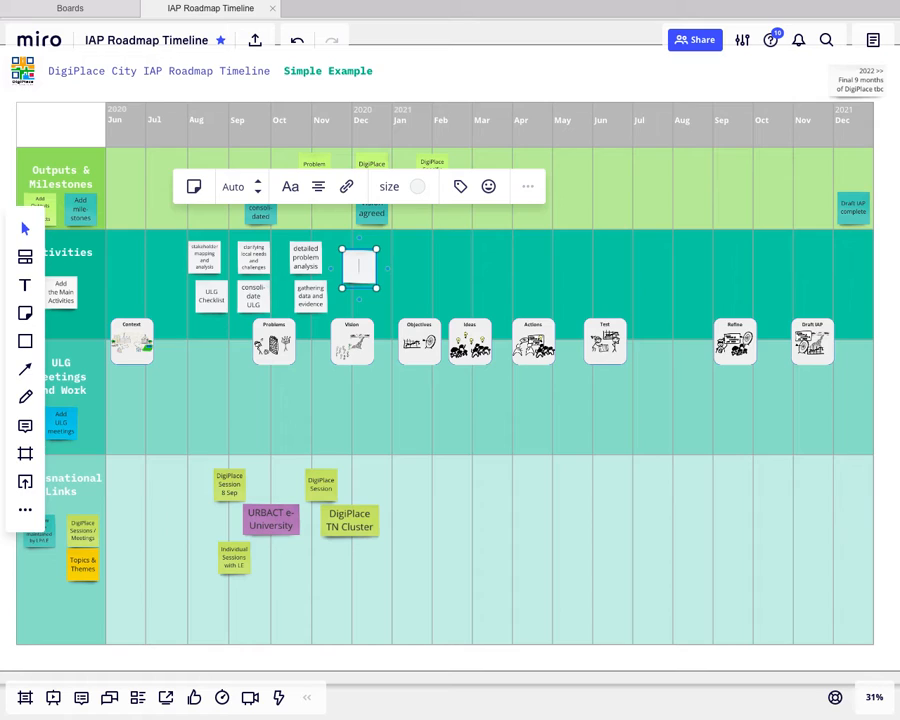
text(Create the vision)
click(406, 276)
mouse_move(366, 276)
mouse_down()
mouse_move(365, 303)
mouse_move(362, 293)
mouse_up()
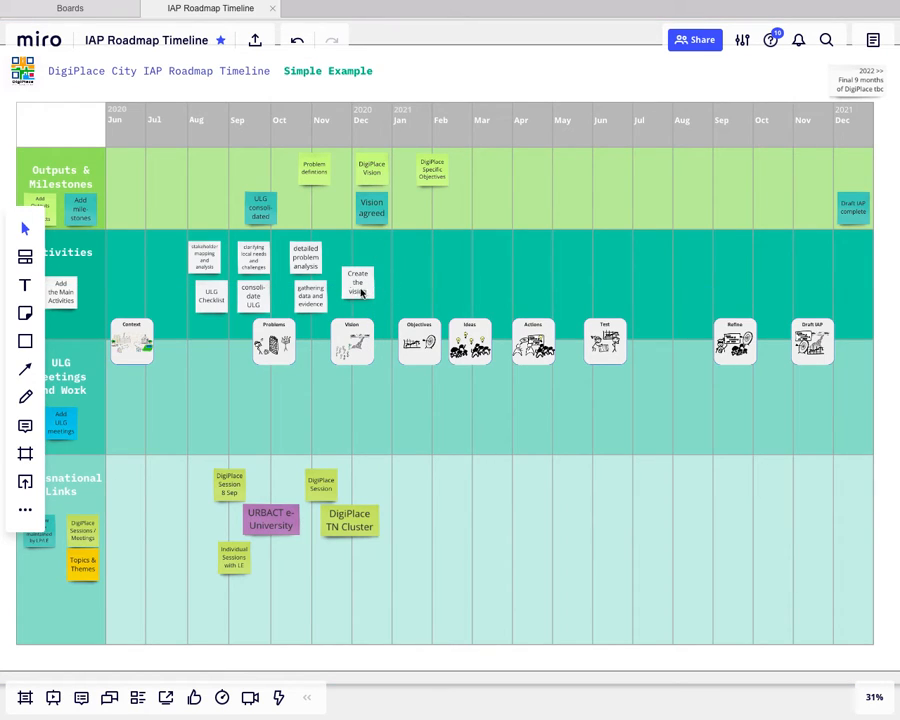
Add a white sticky note reading "Define Specific Objectives" to the Activities row and centre it above the Objectives card under January 2021.
click(25, 313)
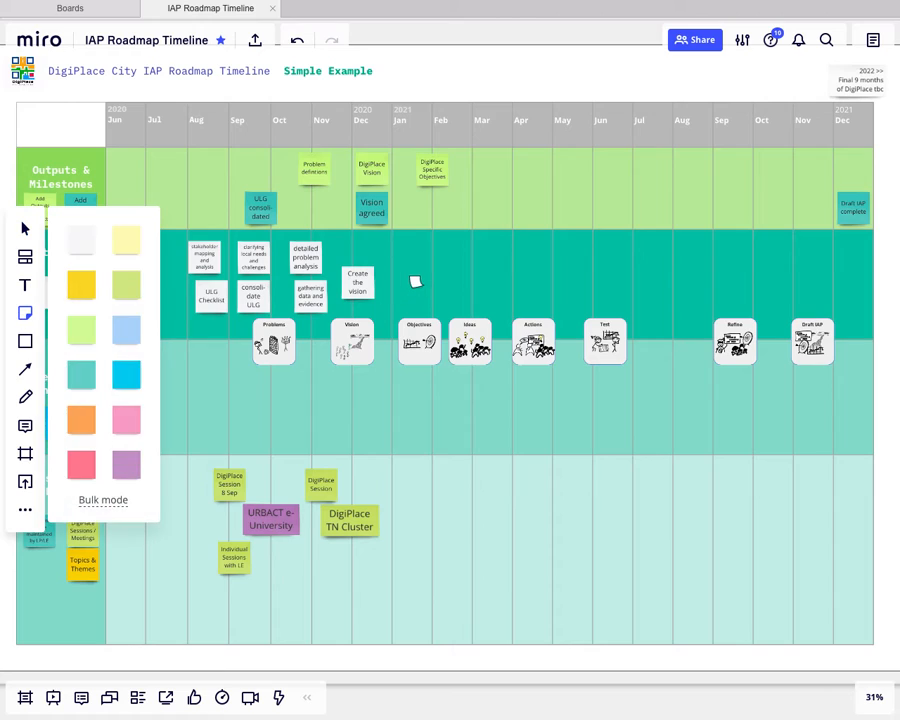
click(415, 282)
text(Define)
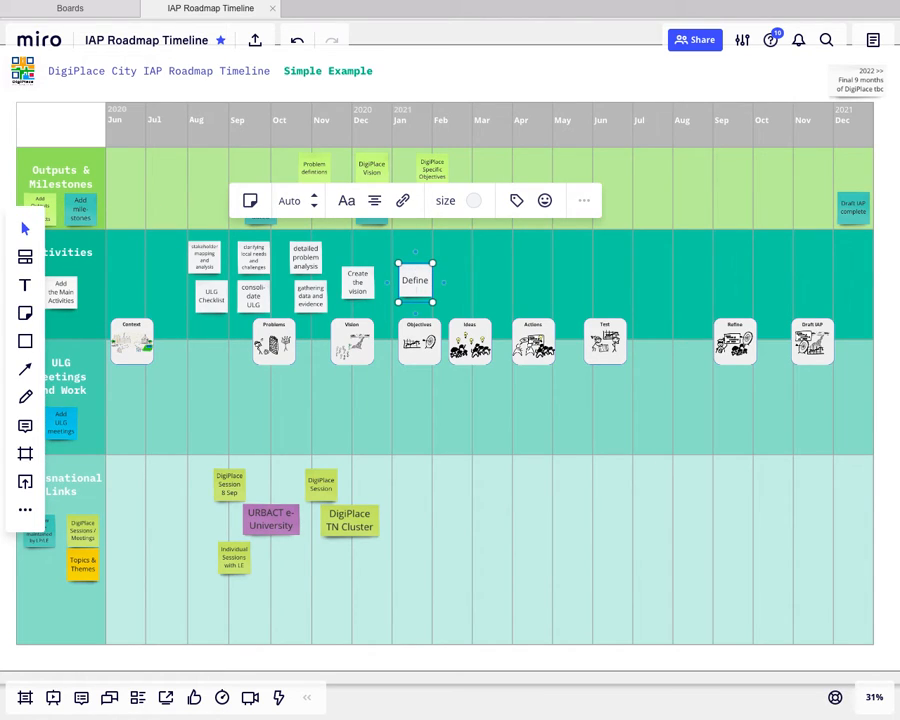
text( specific Objectives)
click(470, 282)
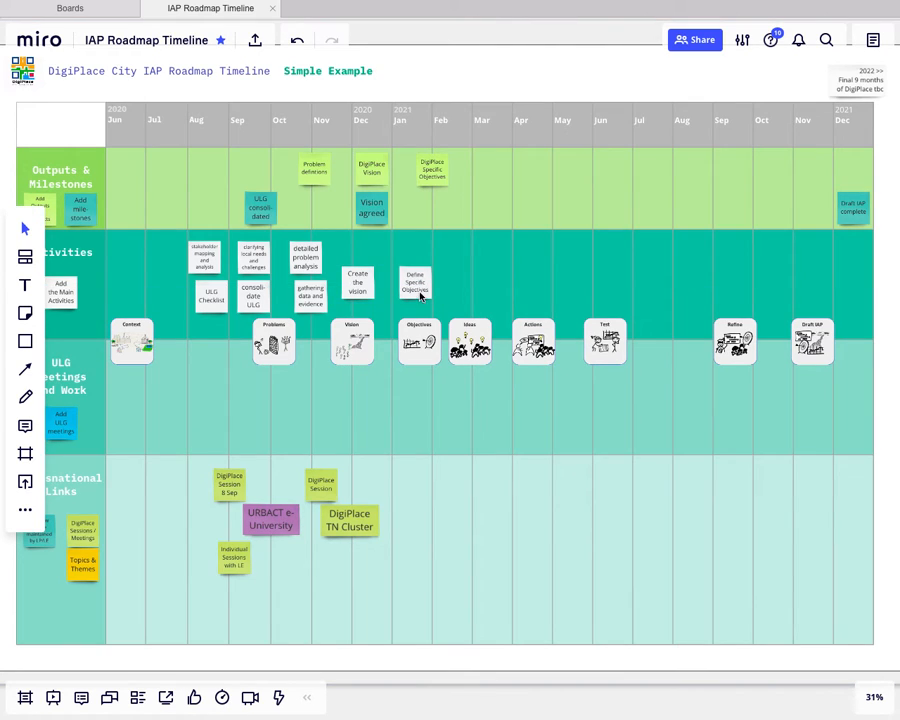
drag(416, 283, 421, 282)
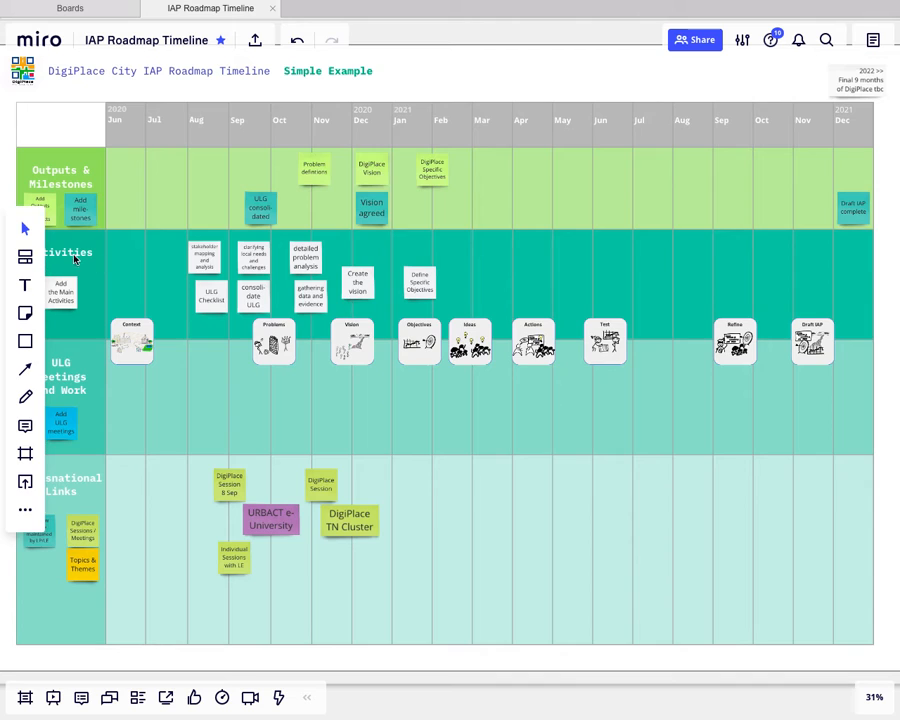
Review the activity notes up close against the planning stage cards, and look over the whole timeline and its row headings.
scroll(80, 256, left, 2)
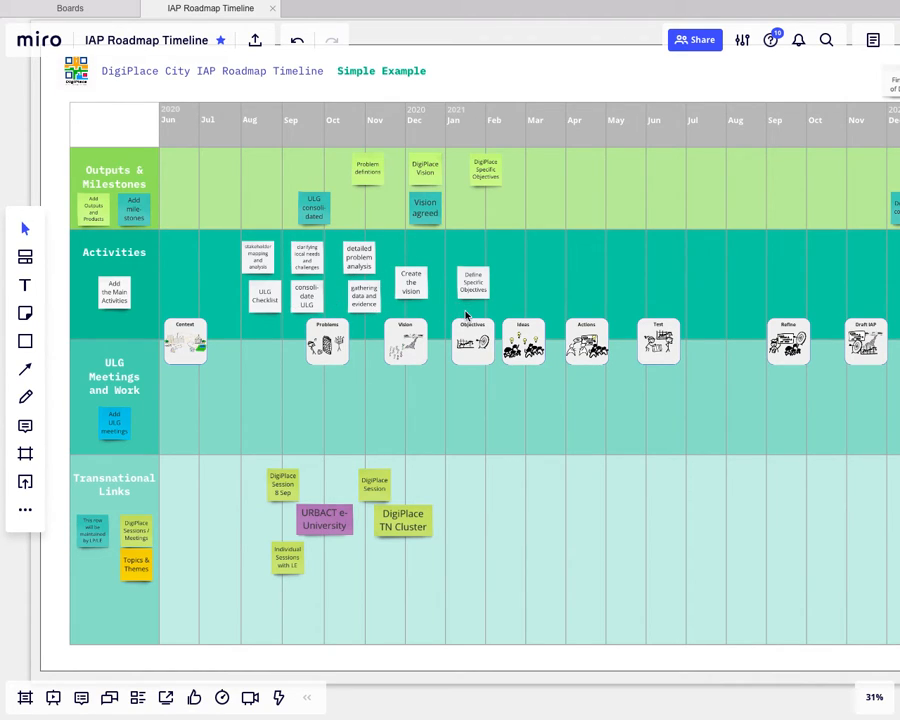
scroll(452, 305, up, 3)
scroll(464, 314, left, 3)
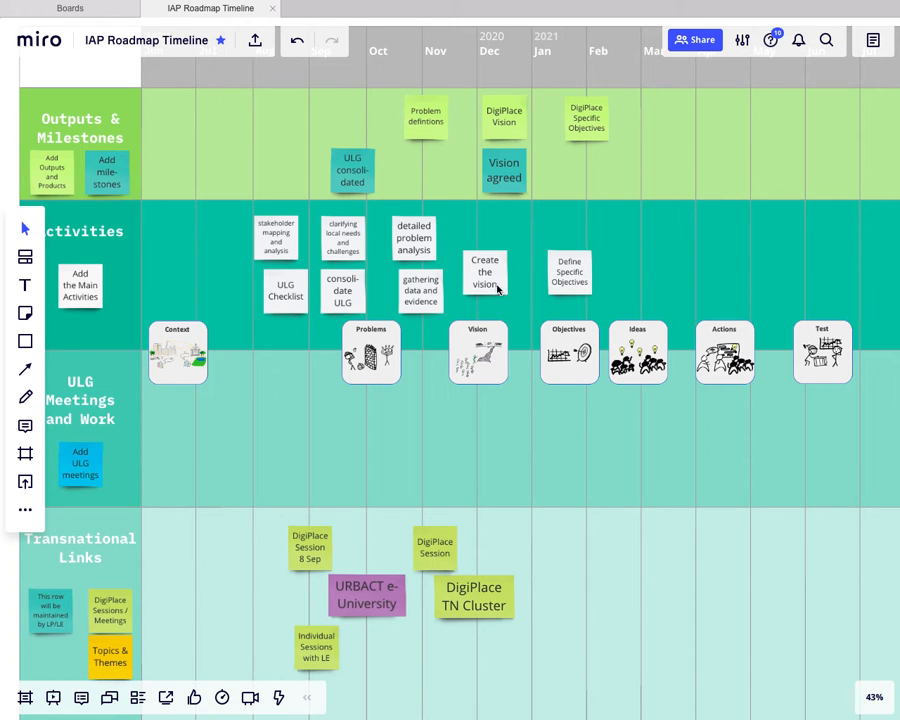
scroll(497, 287, up, 5)
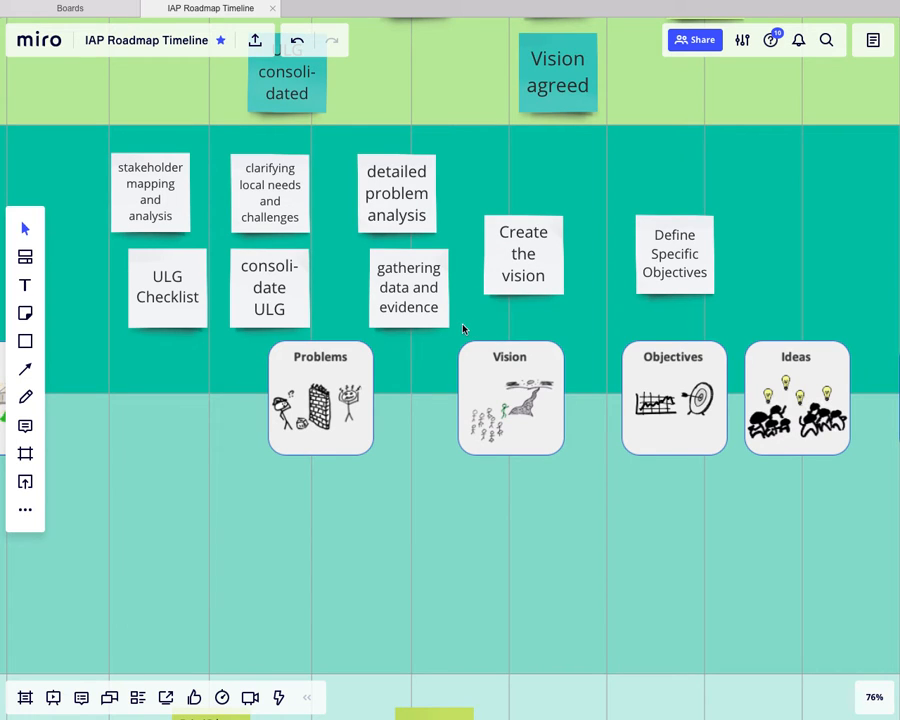
scroll(500, 322, down, 6)
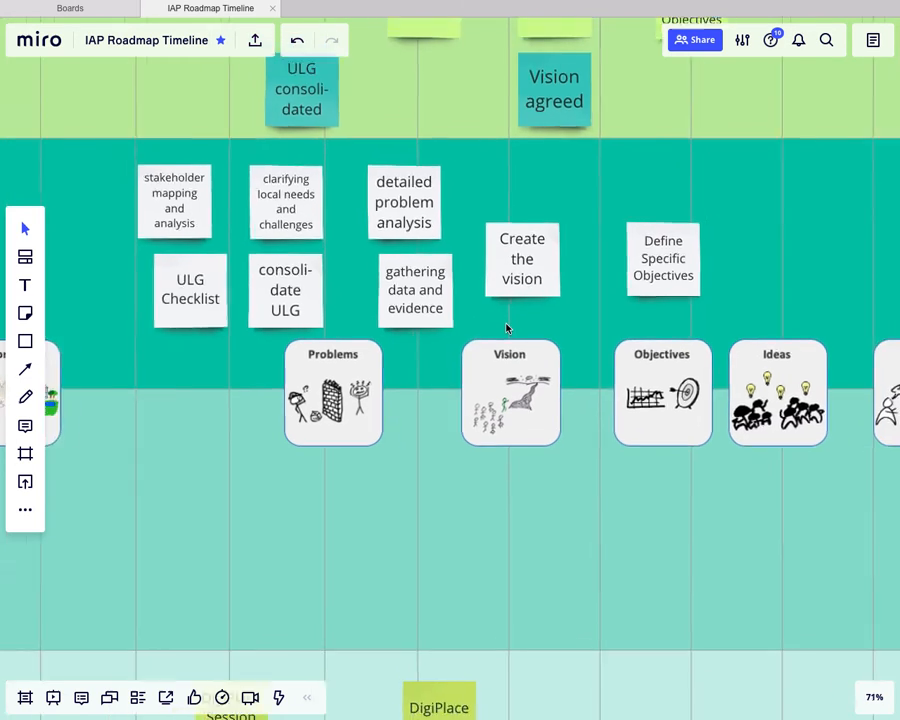
scroll(507, 328, down, 1)
scroll(506, 330, right, 5)
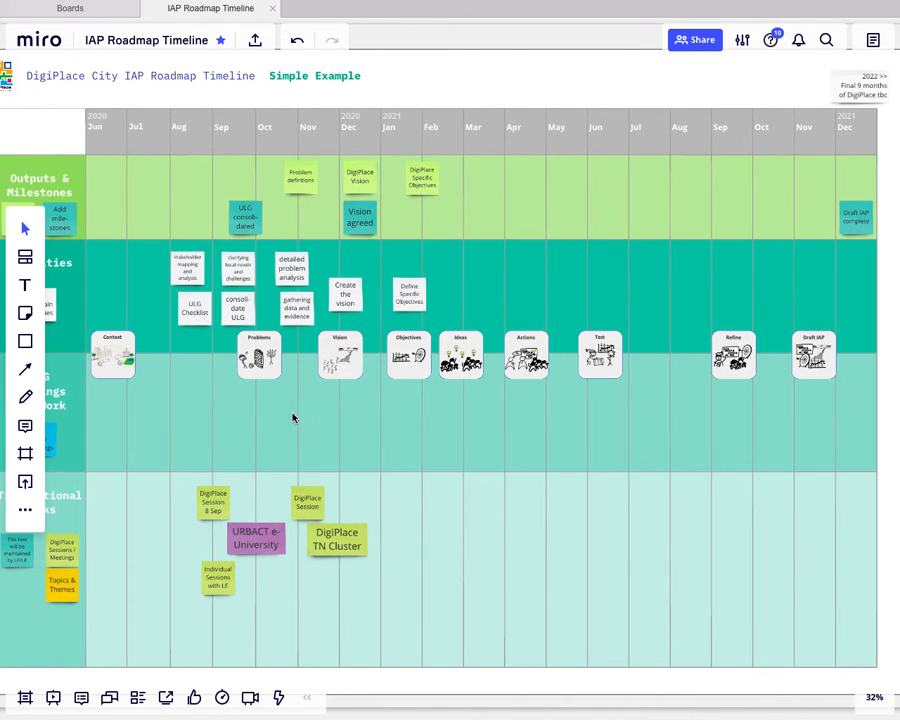
scroll(293, 418, left, 2)
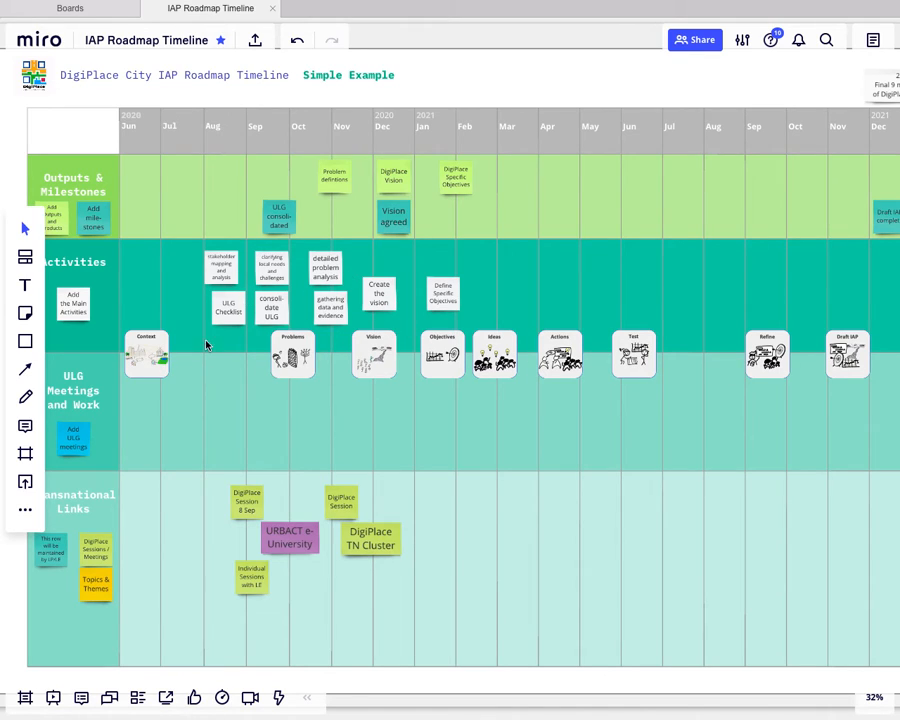
scroll(133, 415, left, 1)
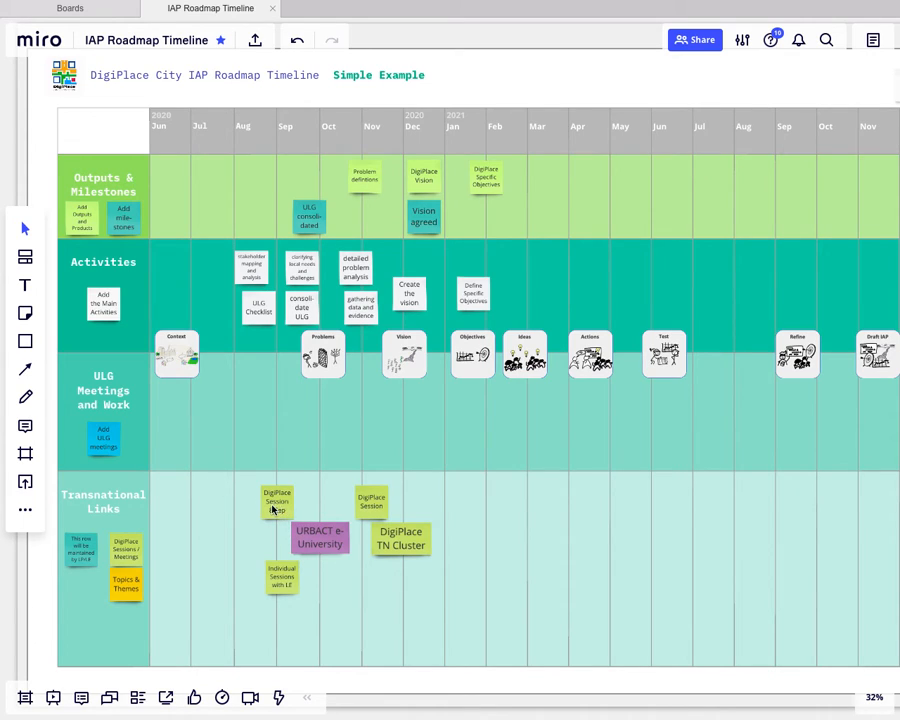
Add a blue sticky note reading "ULG meeting 10 Sep" to the ULG Meetings and Work row, above the 8 Sep DigiPlace Session.
click(25, 313)
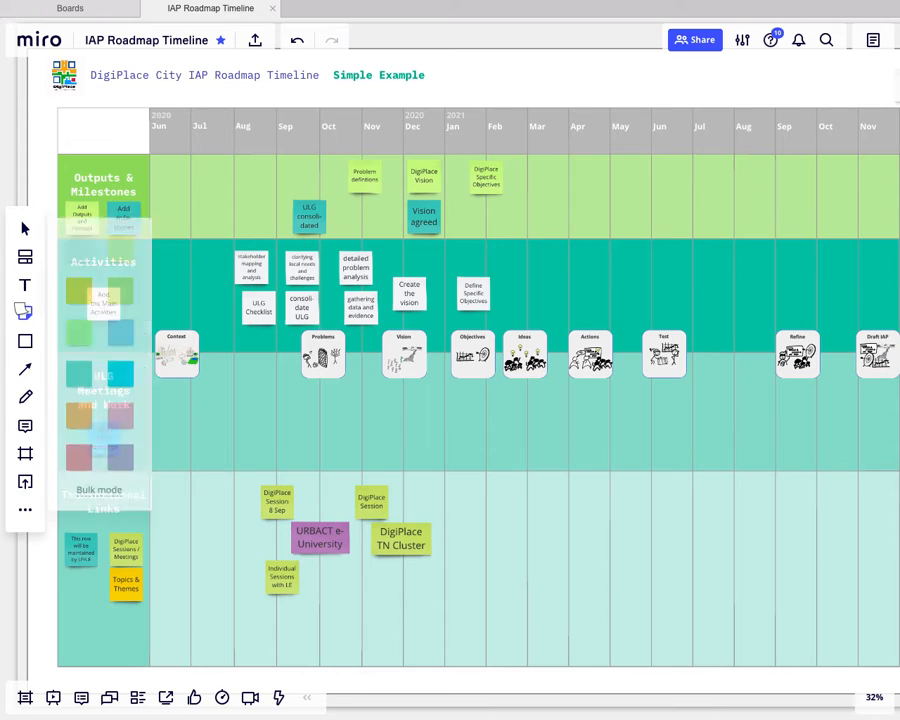
click(293, 440)
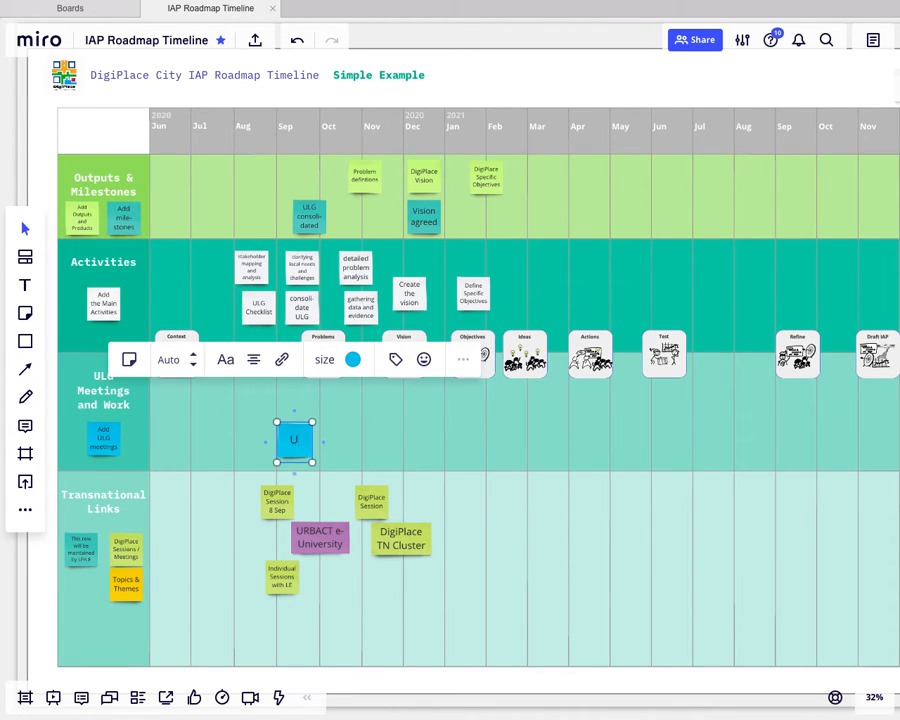
text(ULG mett)
key(BackSpace)
text(eting)
key(Return)
drag(313, 506, 289, 498)
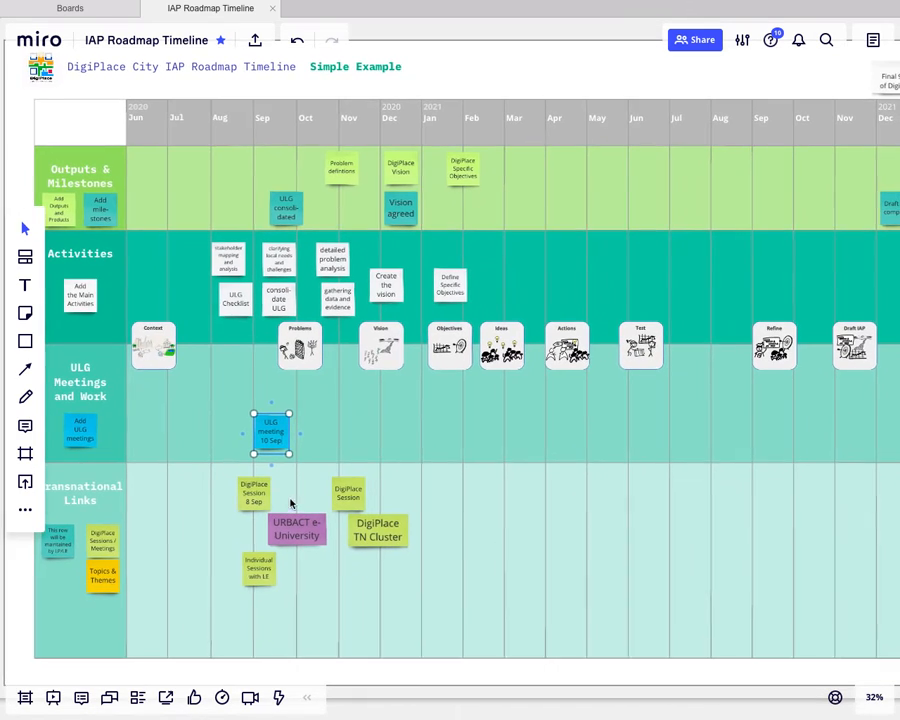
click(316, 473)
drag(270, 432, 263, 436)
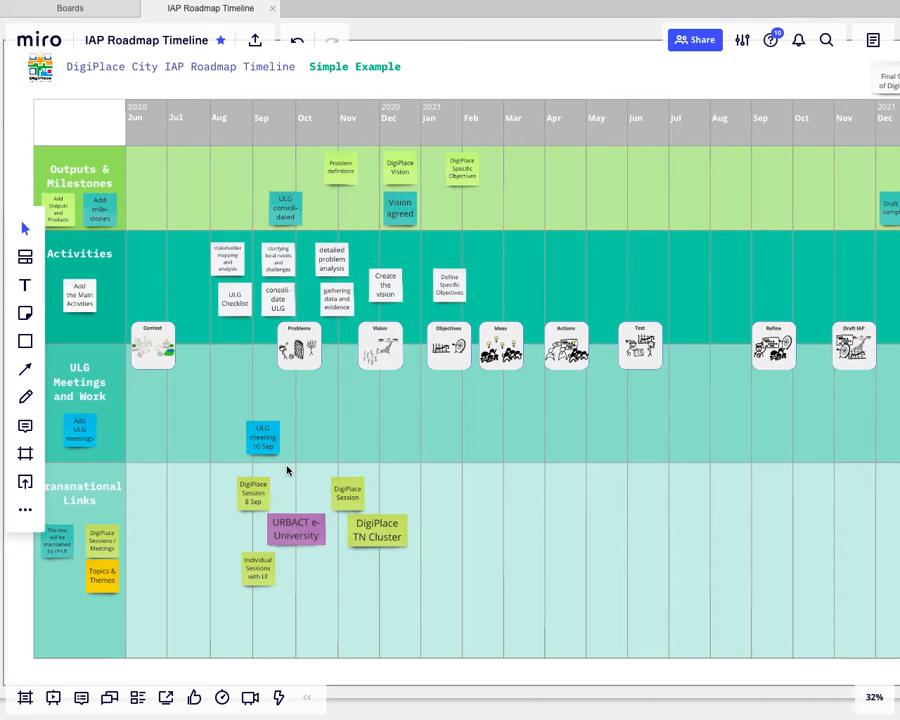
Add a blue sticky note reading "ULG meeting debrief UeU" to the ULG row at the October–November 2020 boundary, level with the 10 Sep meeting.
click(25, 313)
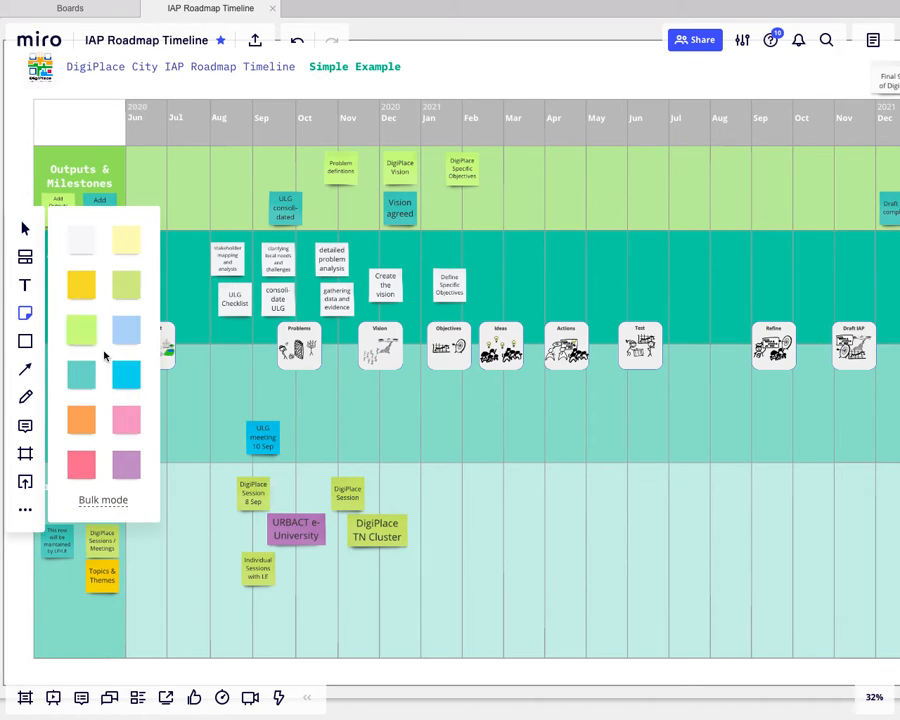
click(329, 433)
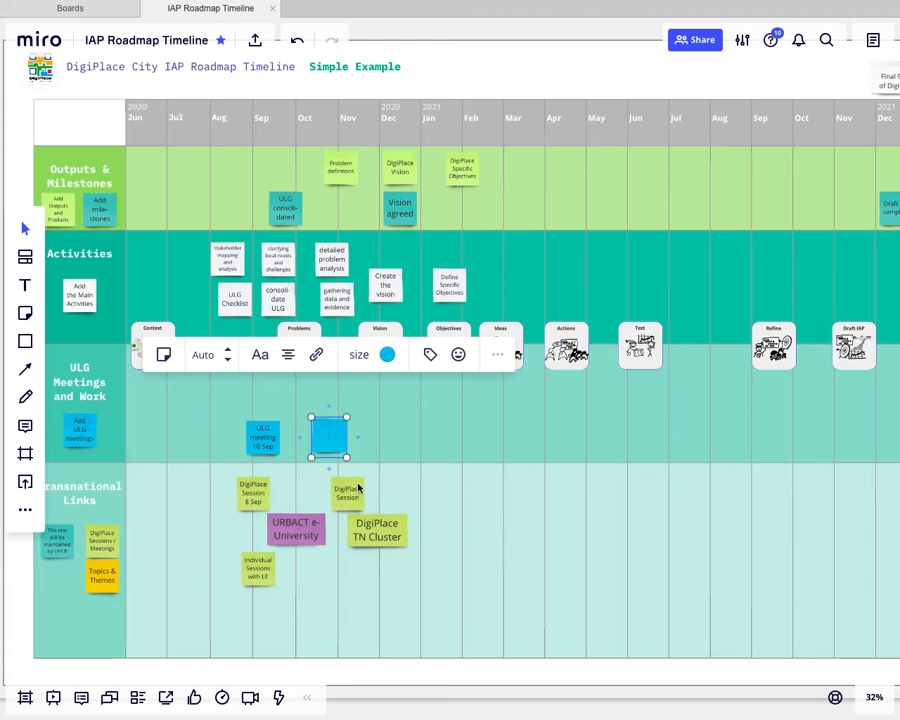
text(ULG meeting)
key(Return)
text(debrief UeU)
click(377, 452)
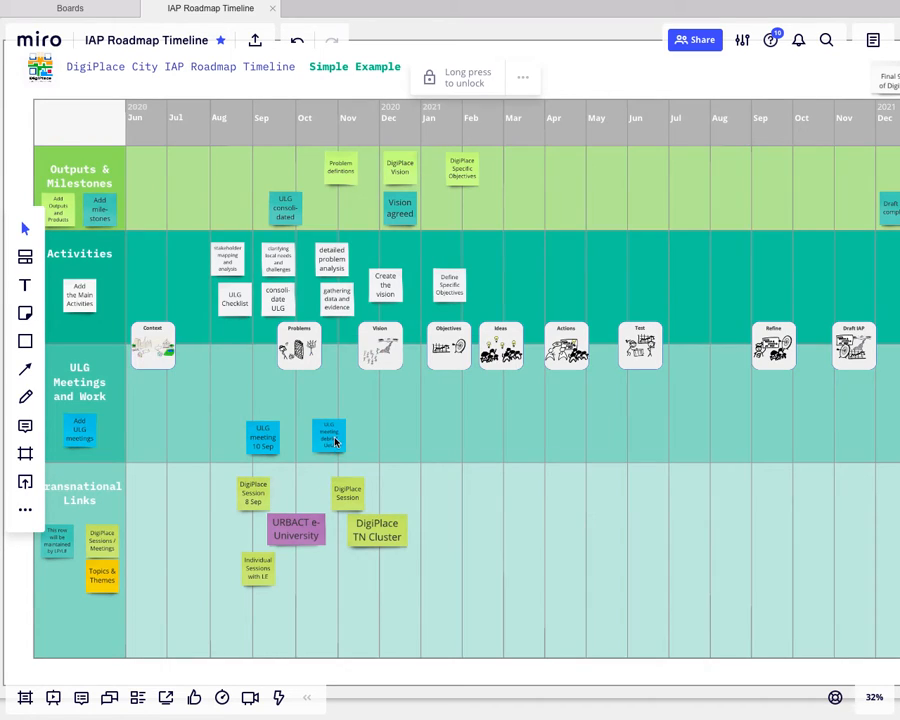
mouse_move(334, 437)
mouse_down()
mouse_move(334, 445)
mouse_move(326, 428)
mouse_move(339, 446)
mouse_up()
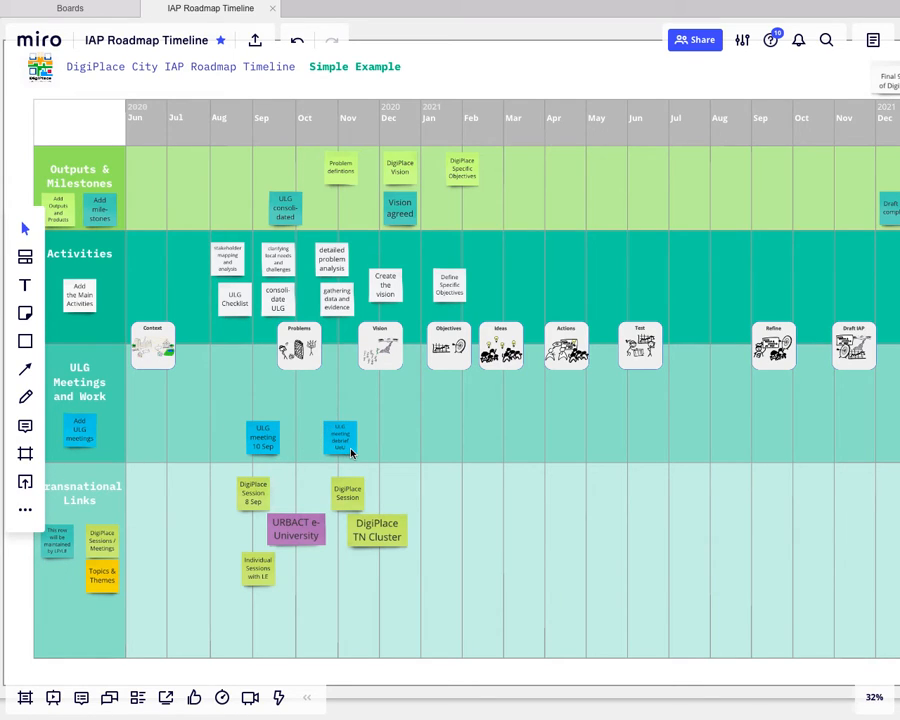
click(268, 440)
click(281, 398)
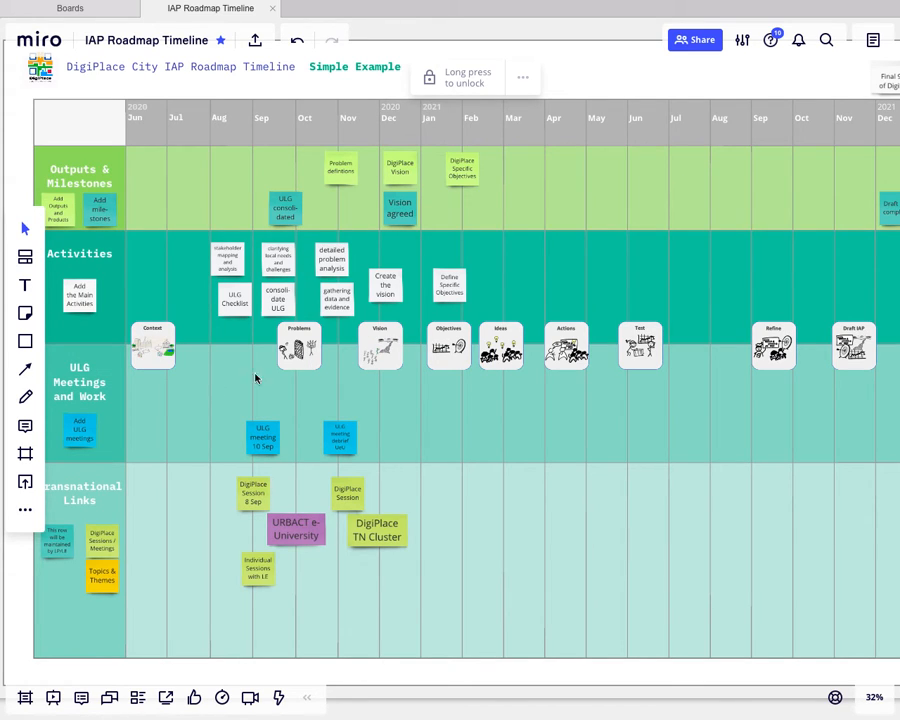
Add a blue sticky note reading "working group - problem analysis" below the Problems card under October 2020, between the two ULG meeting notes.
click(25, 313)
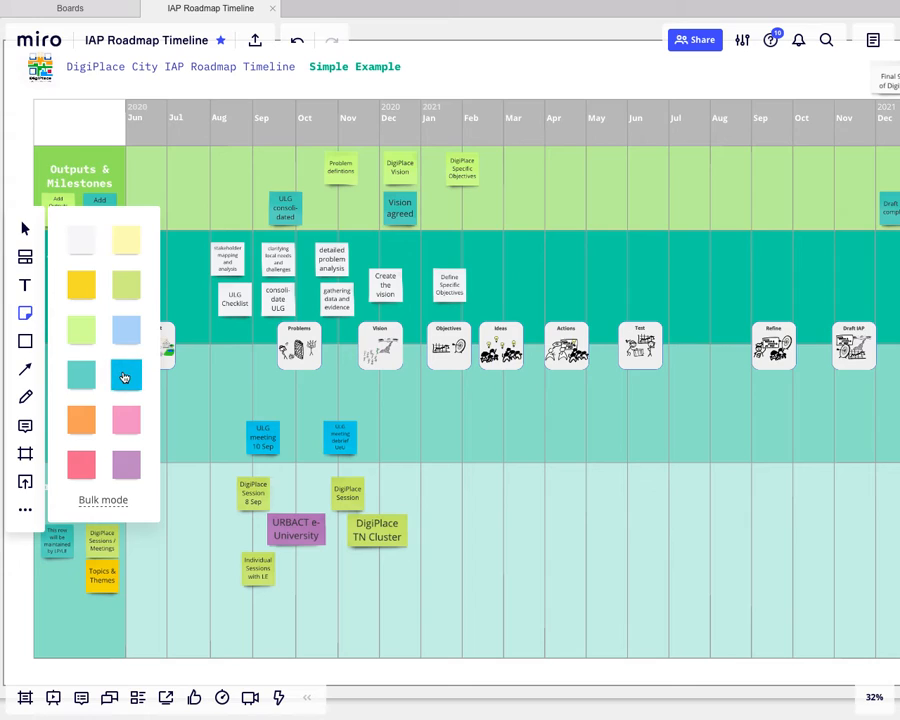
click(125, 377)
click(299, 396)
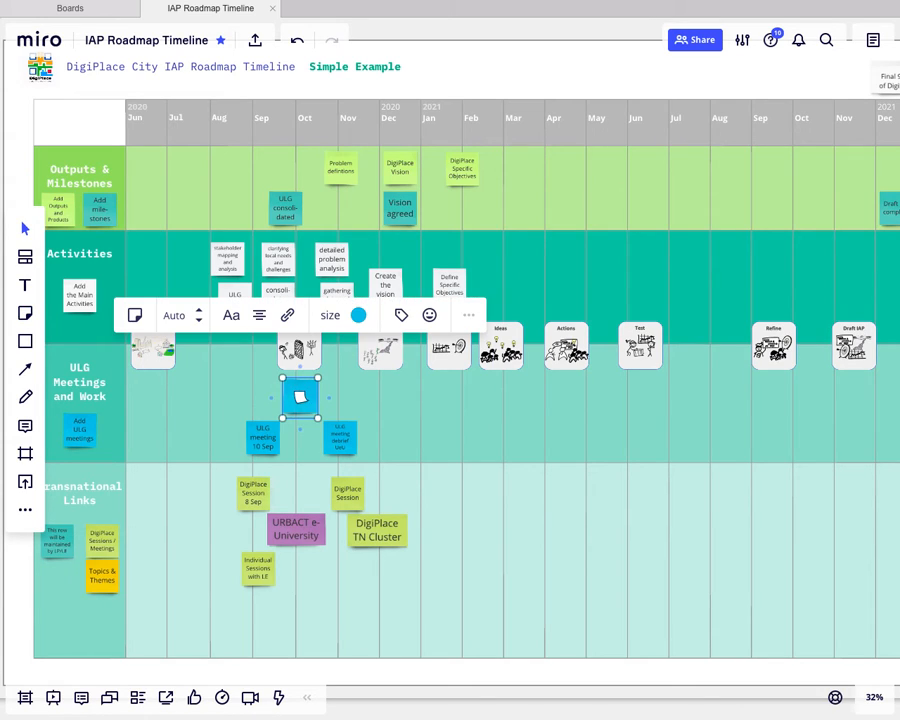
text(working group - problem study)
click(265, 433)
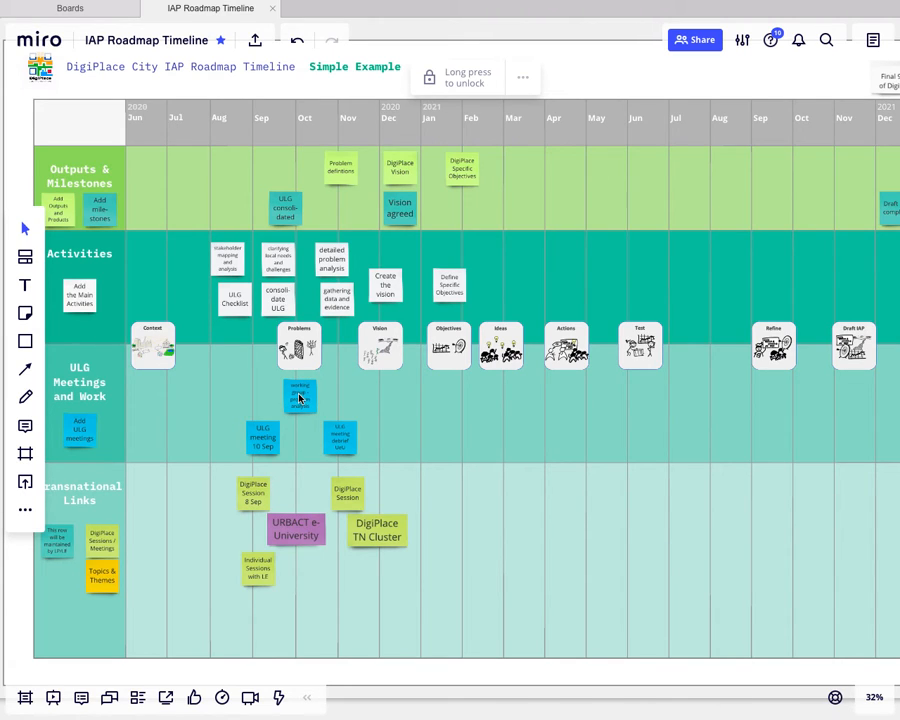
drag(299, 398, 302, 404)
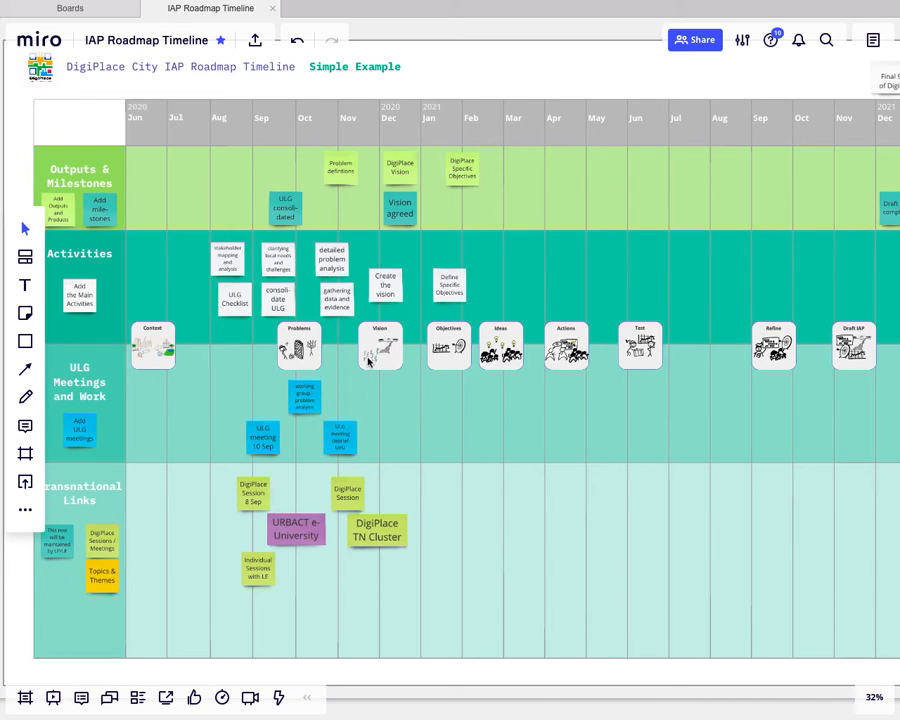
Duplicate the working group note, place the copy below the Vision card, and change its text to "working group - vision detail".
click(316, 403)
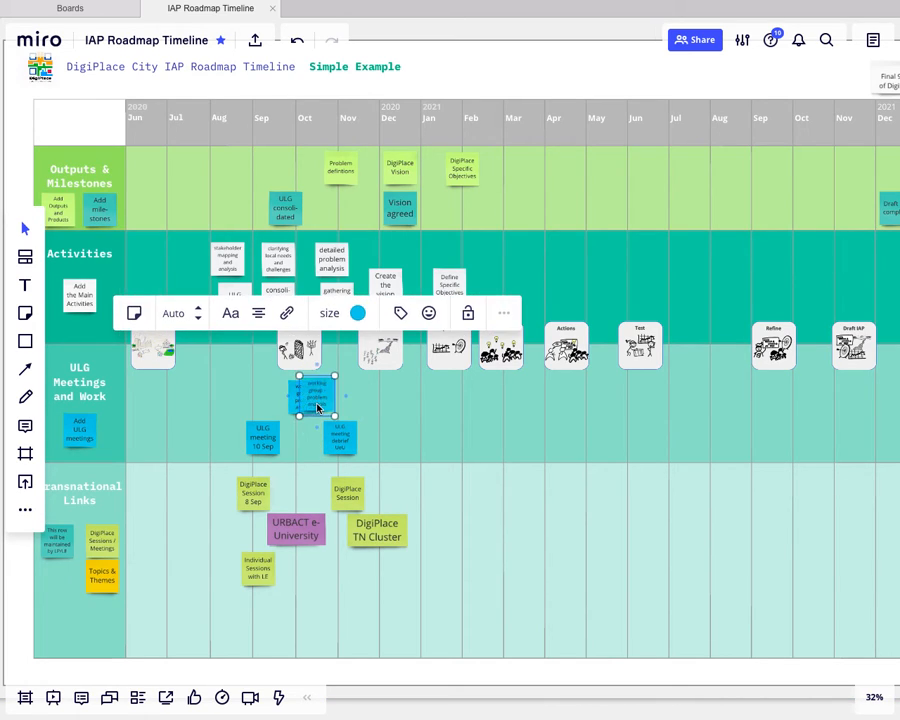
drag(317, 407, 381, 409)
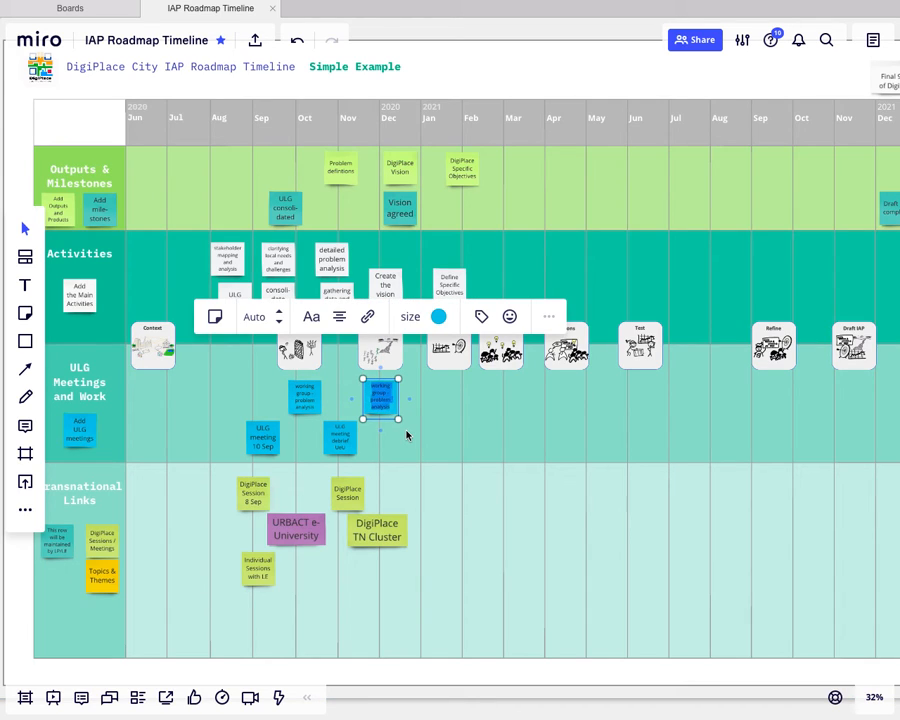
key(Right)
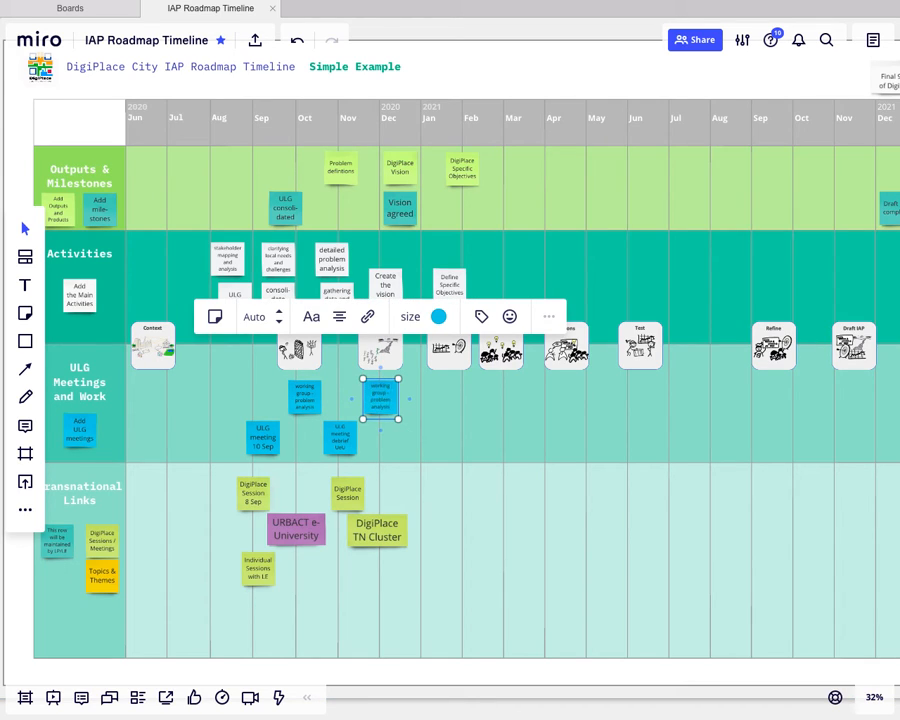
key(shift+Up)
key(shift+Up)
text(vision detail)
click(408, 452)
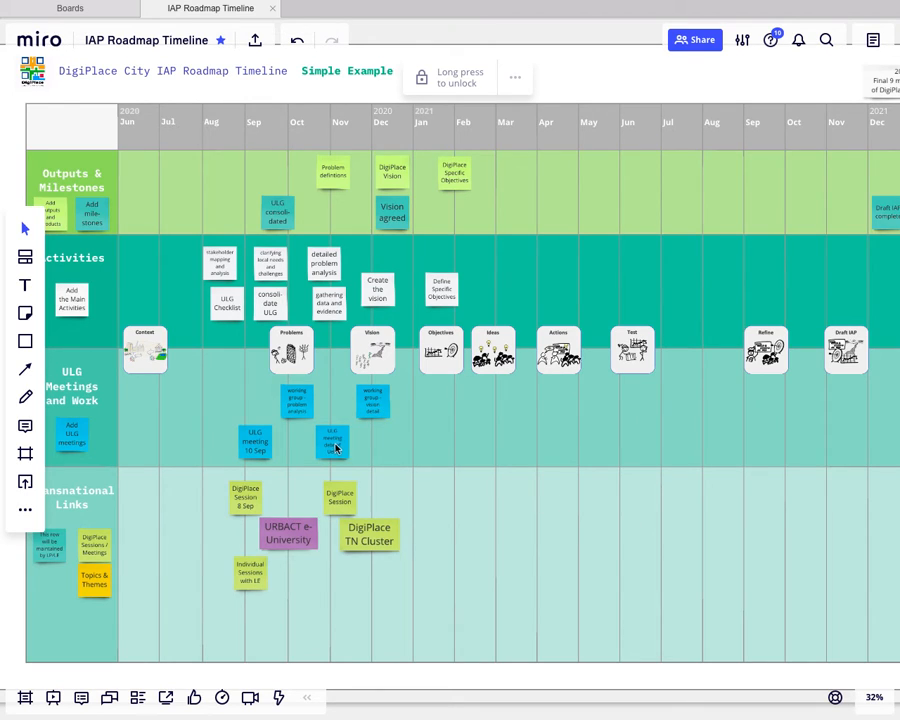
Add a blue sticky note reading "ULG meeting" to the ULG row at the December 2020–January 2021 boundary.
click(25, 313)
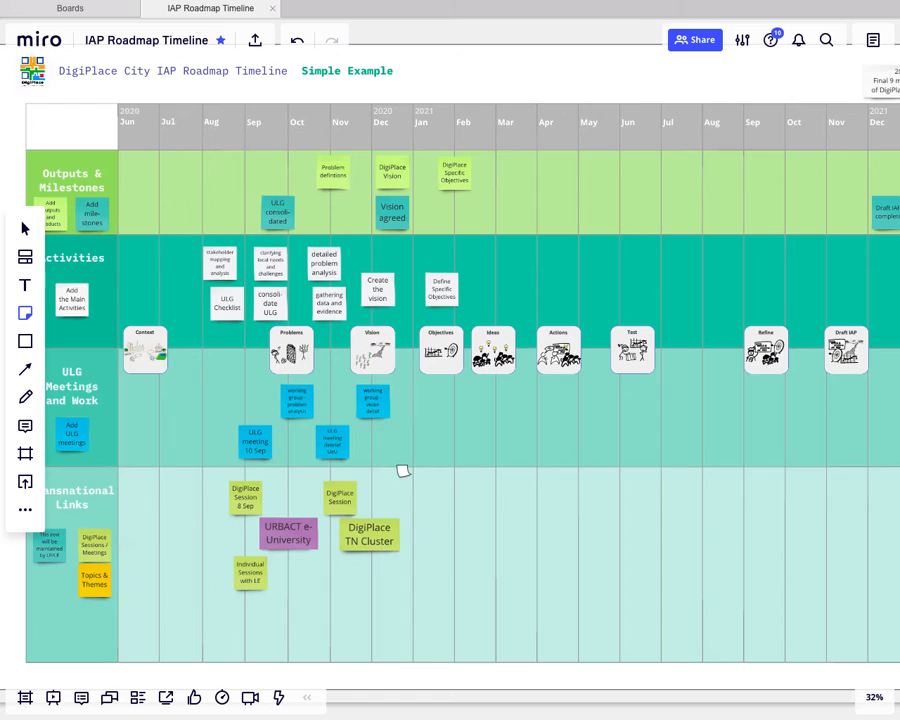
click(414, 440)
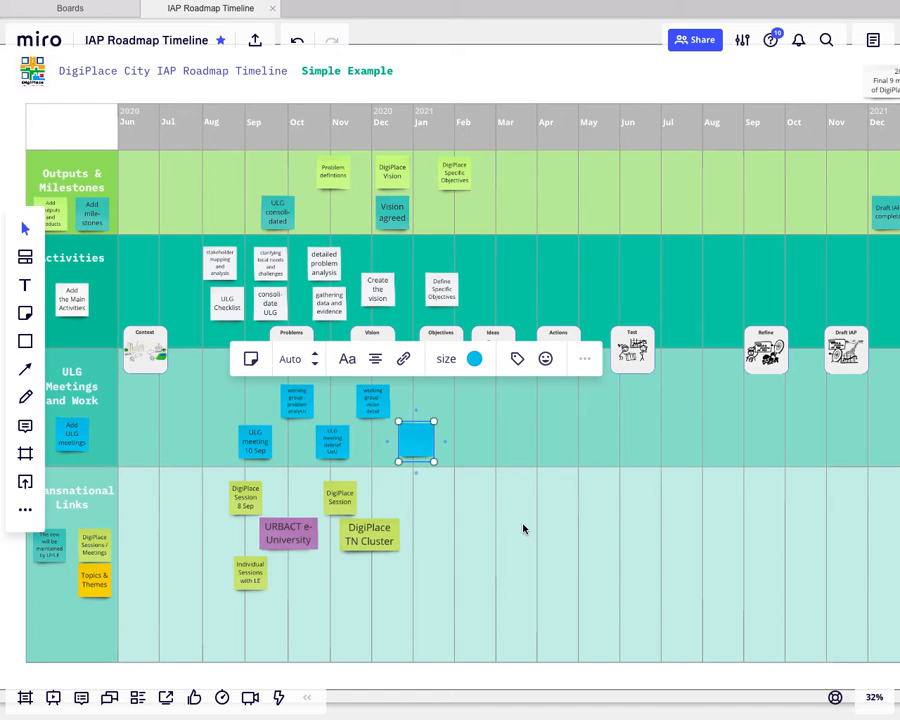
text(ULG meeting)
click(481, 440)
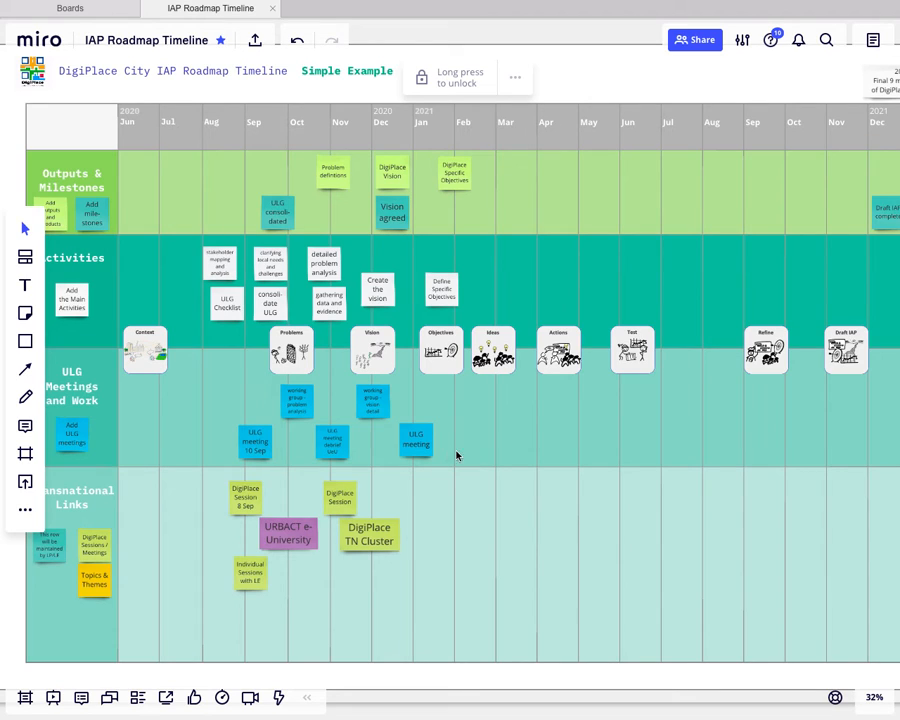
Make copies of the new ULG meeting note and spread them along the ULG row near April, May and August 2021.
click(420, 447)
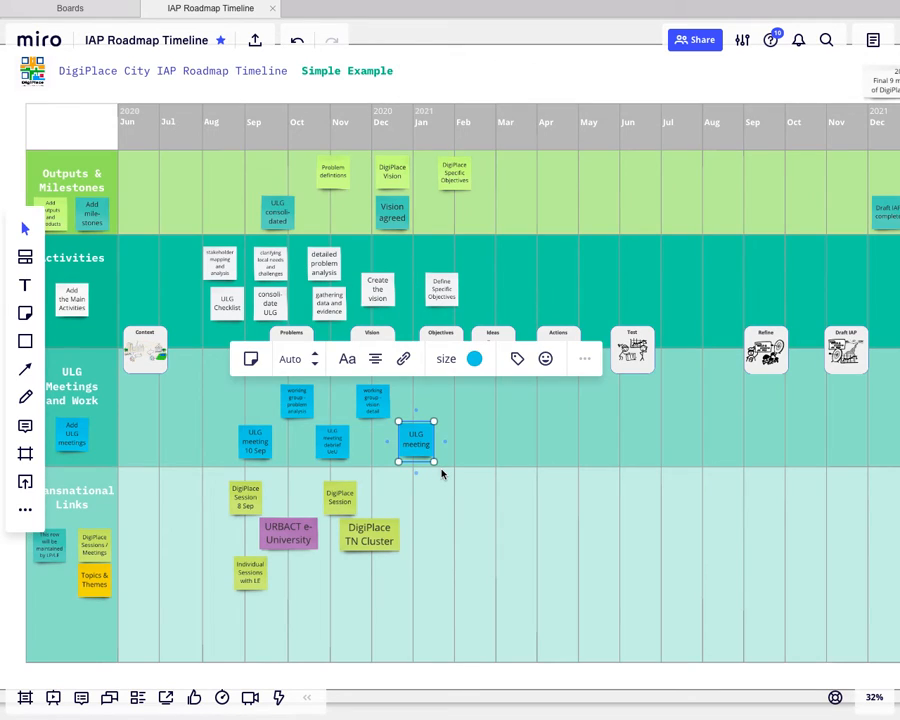
key(ctrl+v)
key(ctrl+v)
key(ctrl+v)
click(524, 504)
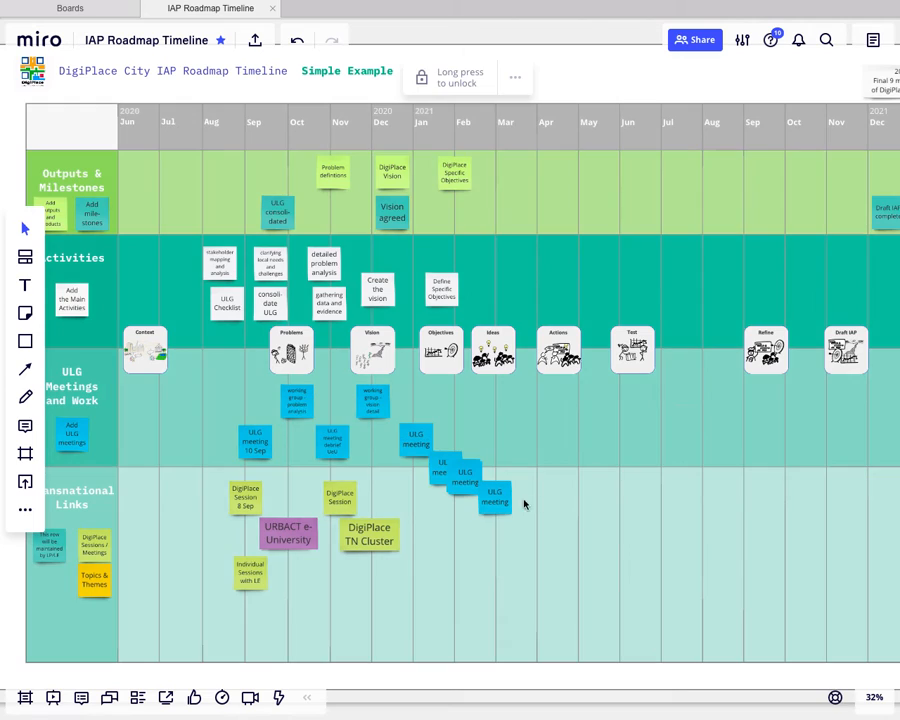
drag(495, 497, 614, 440)
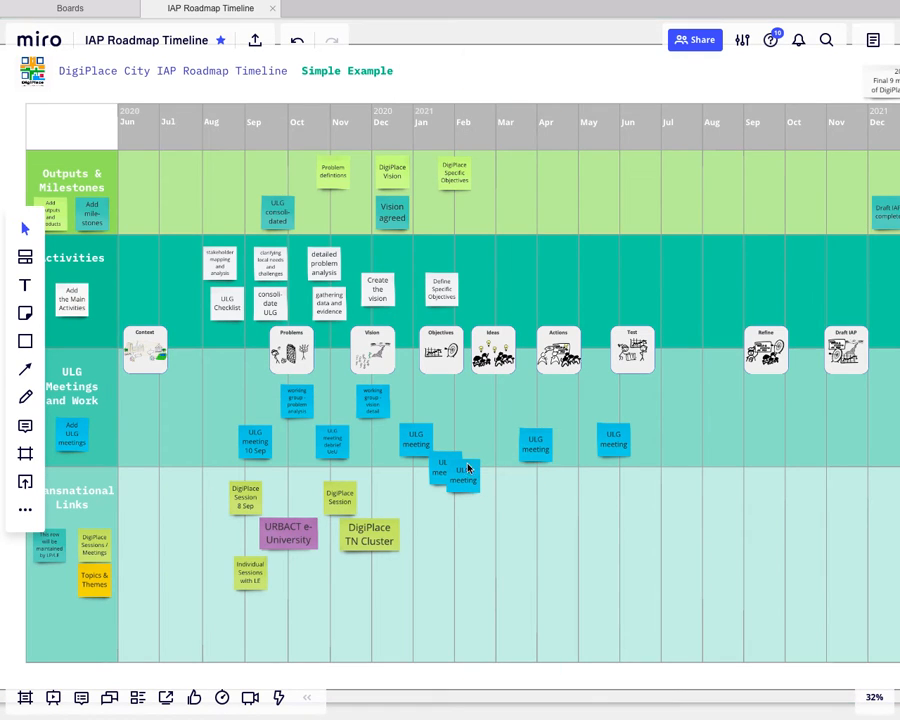
drag(474, 480, 730, 444)
drag(450, 472, 540, 447)
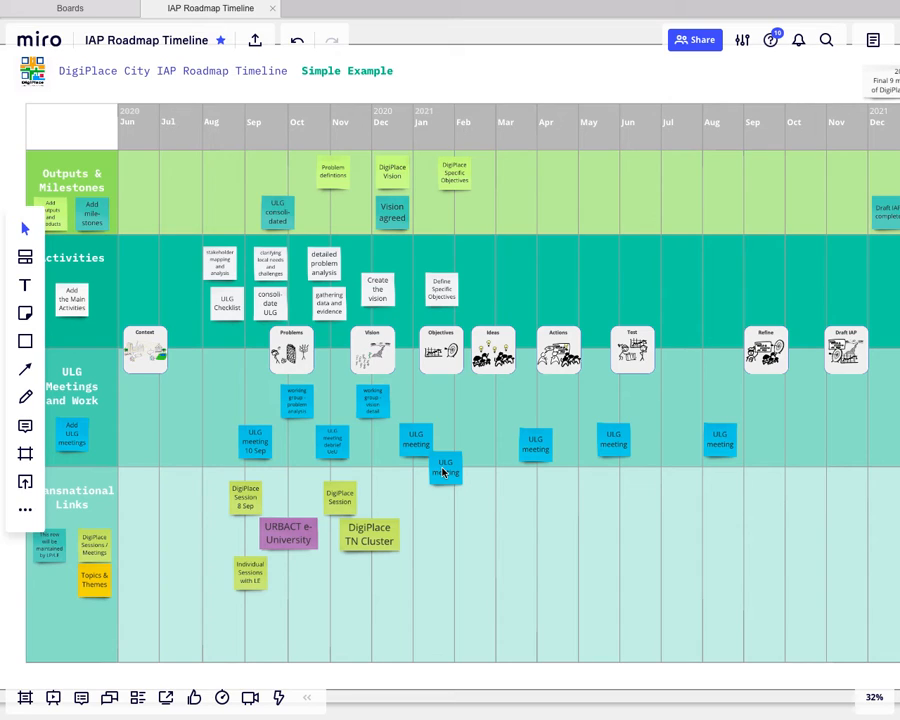
Reposition the ULG meeting notes in one line at December 2020, late January, March, late April and June 2021.
drag(420, 446, 388, 449)
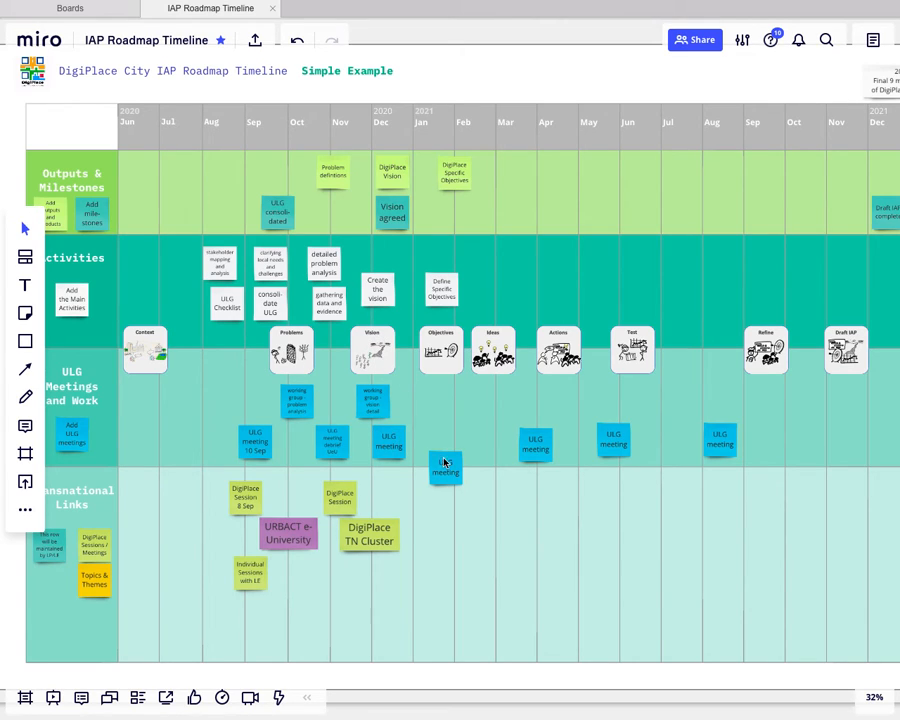
mouse_move(444, 458)
mouse_down()
mouse_move(466, 466)
mouse_move(452, 446)
mouse_move(443, 449)
mouse_move(448, 436)
mouse_up()
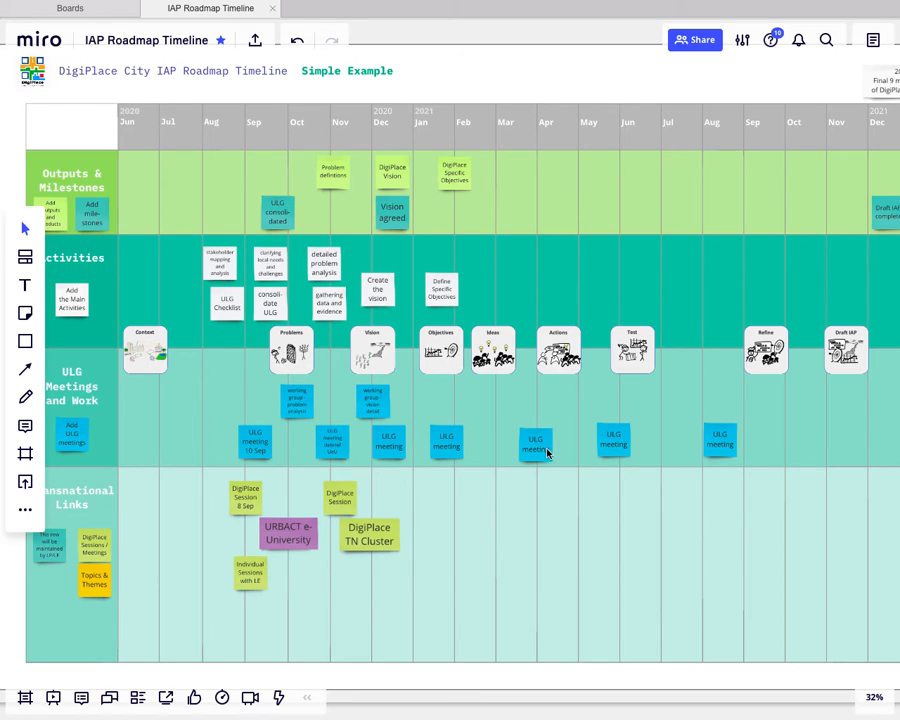
drag(542, 452, 518, 444)
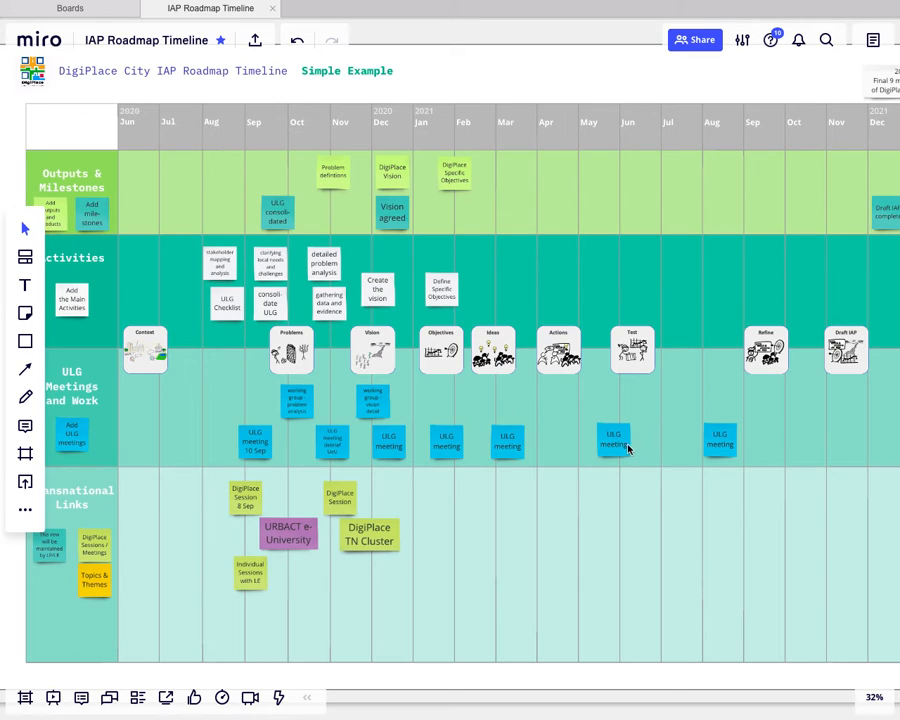
drag(628, 449, 581, 448)
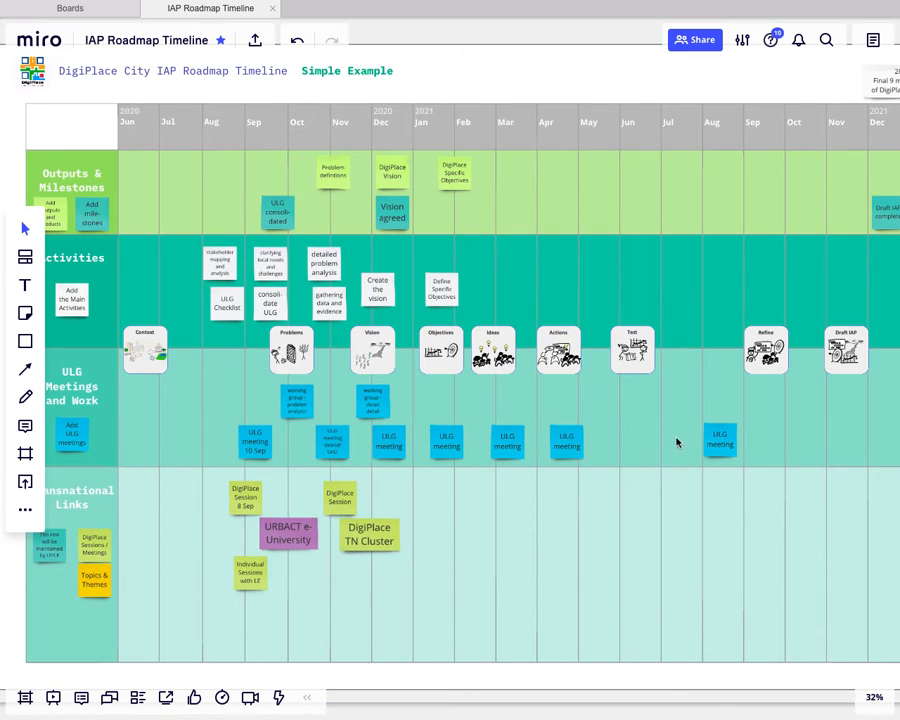
drag(727, 444, 633, 449)
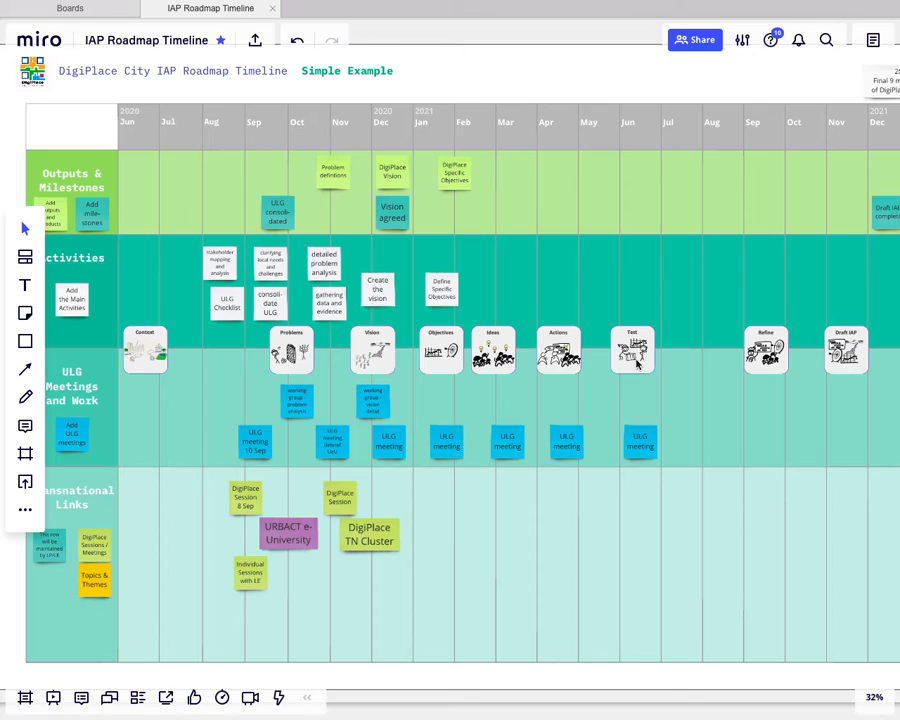
Add one more ULG meeting note and place the last two at the June–July 2021 boundary and in September below the Refine card.
drag(632, 442, 578, 445)
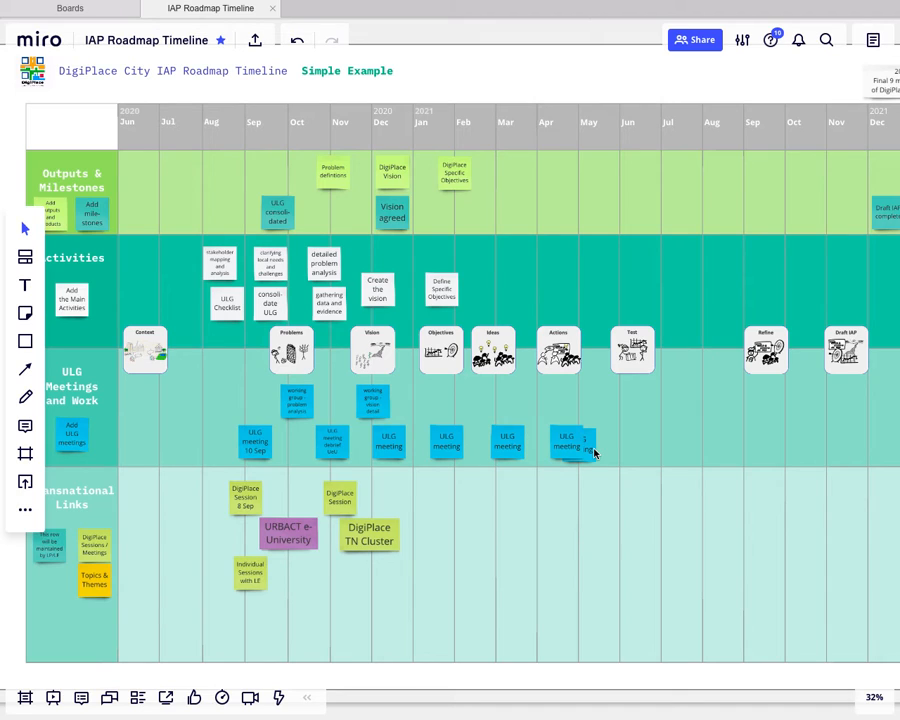
drag(584, 444, 703, 449)
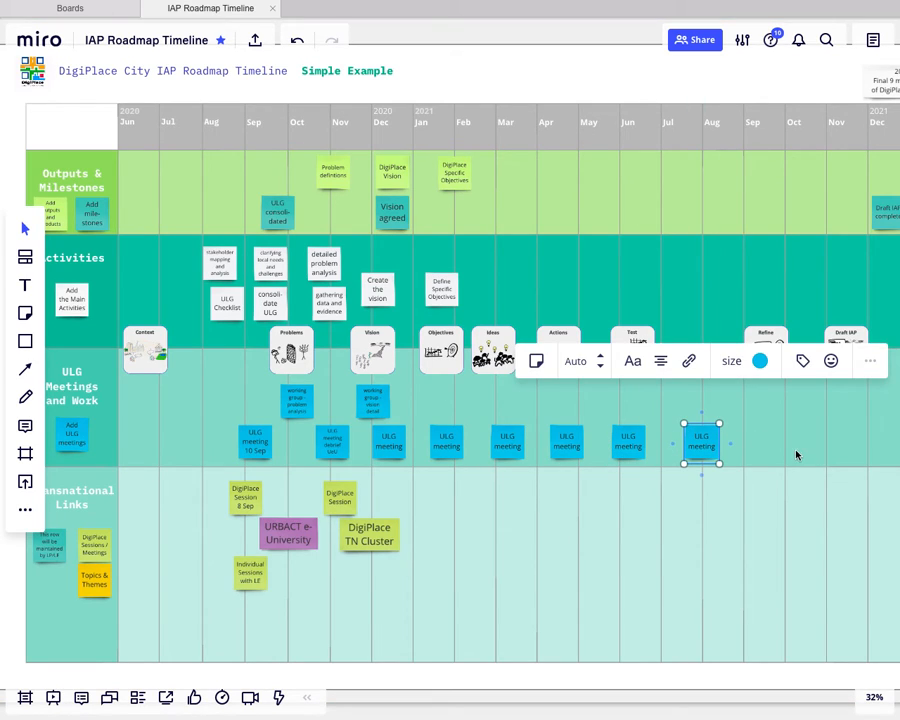
click(751, 436)
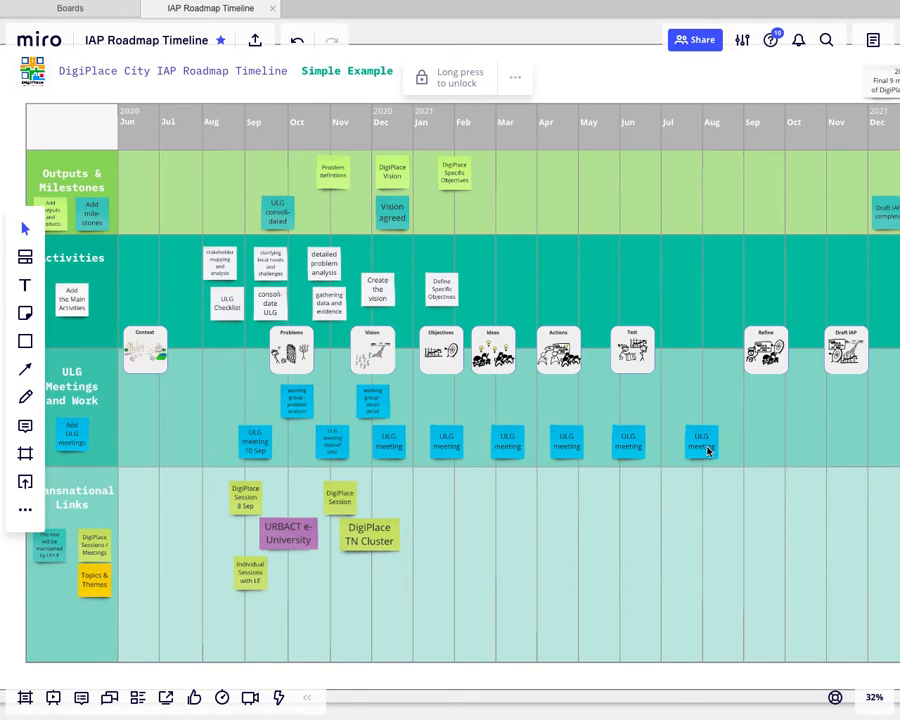
drag(707, 451, 681, 448)
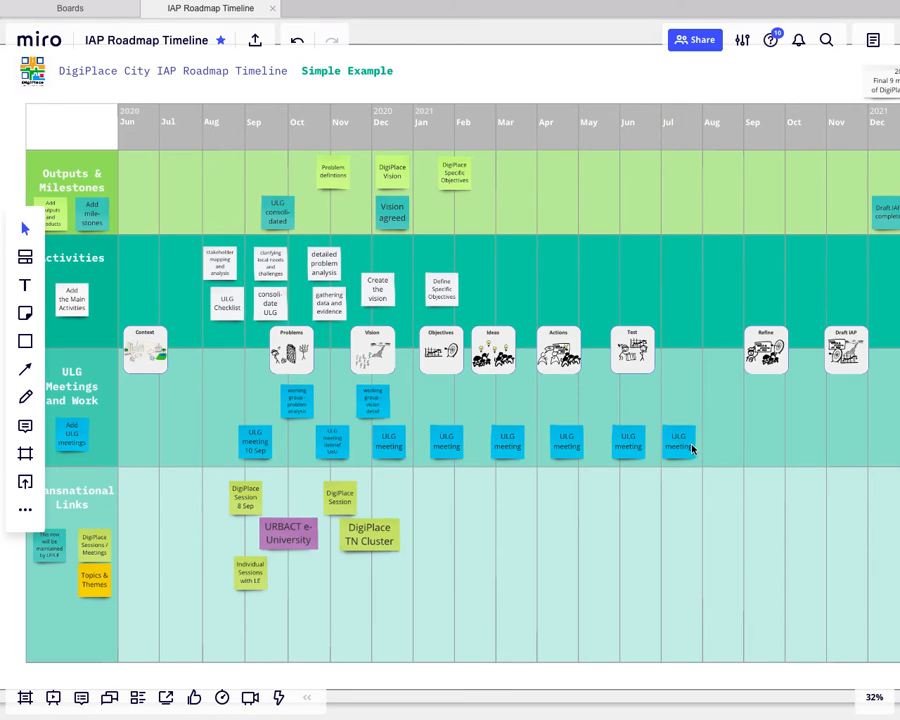
drag(687, 444, 768, 446)
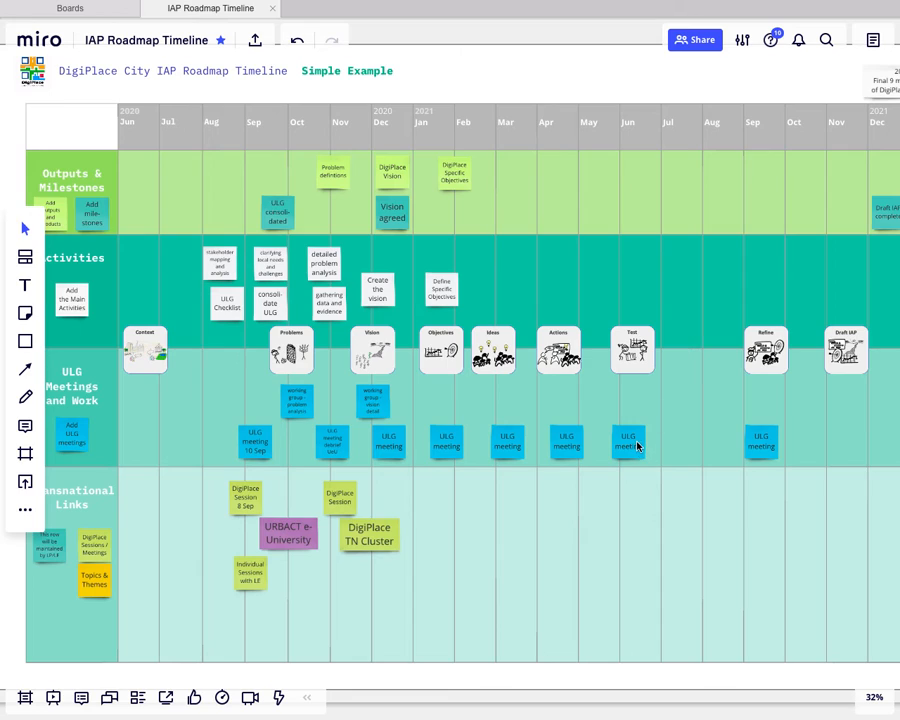
drag(633, 450, 672, 453)
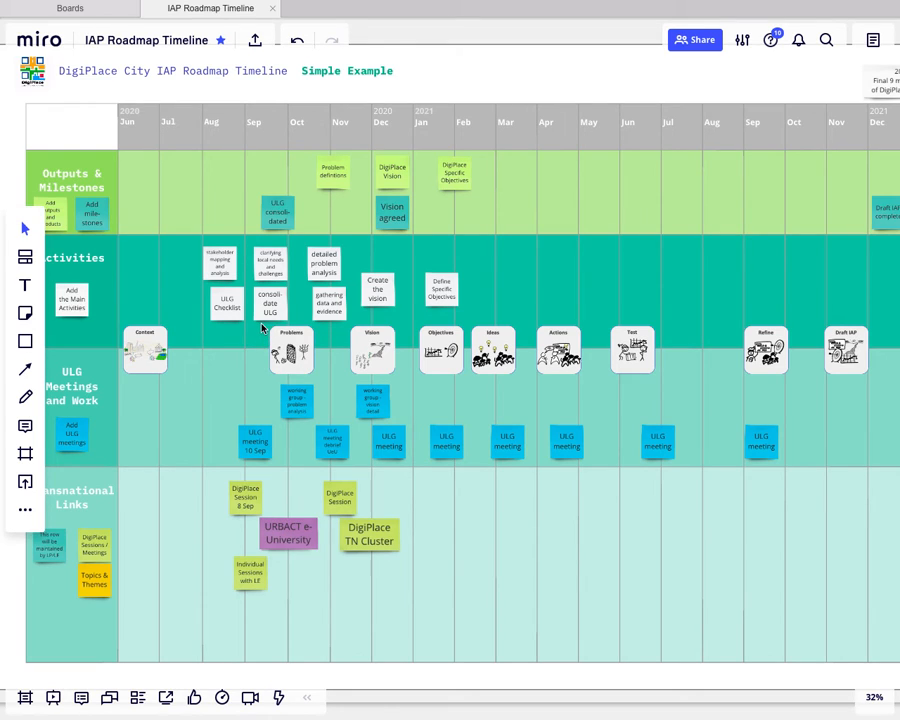
Try moving the Problems card to the July–August 2020 boundary and the Vision card to November, and undo the moves.
drag(263, 328, 208, 360)
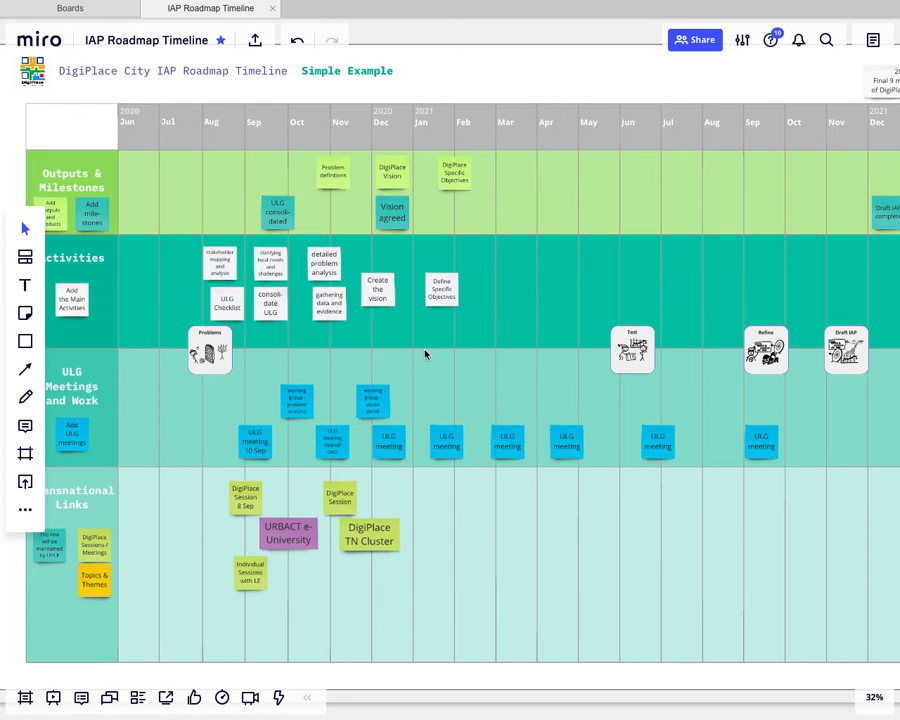
scroll(426, 353, up, 2)
scroll(426, 353, down, 8)
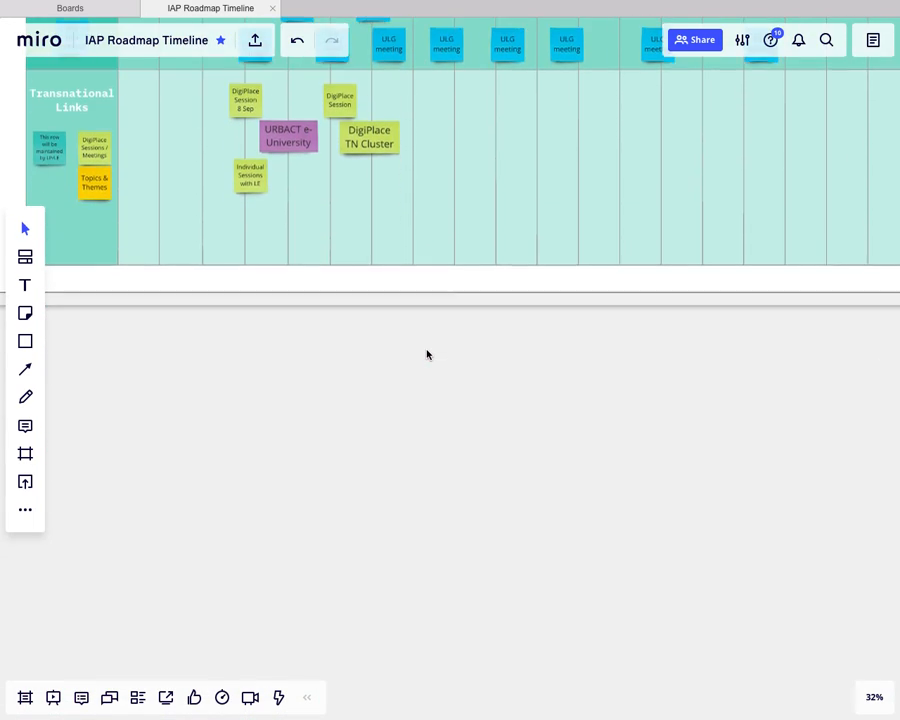
scroll(426, 353, up, 7)
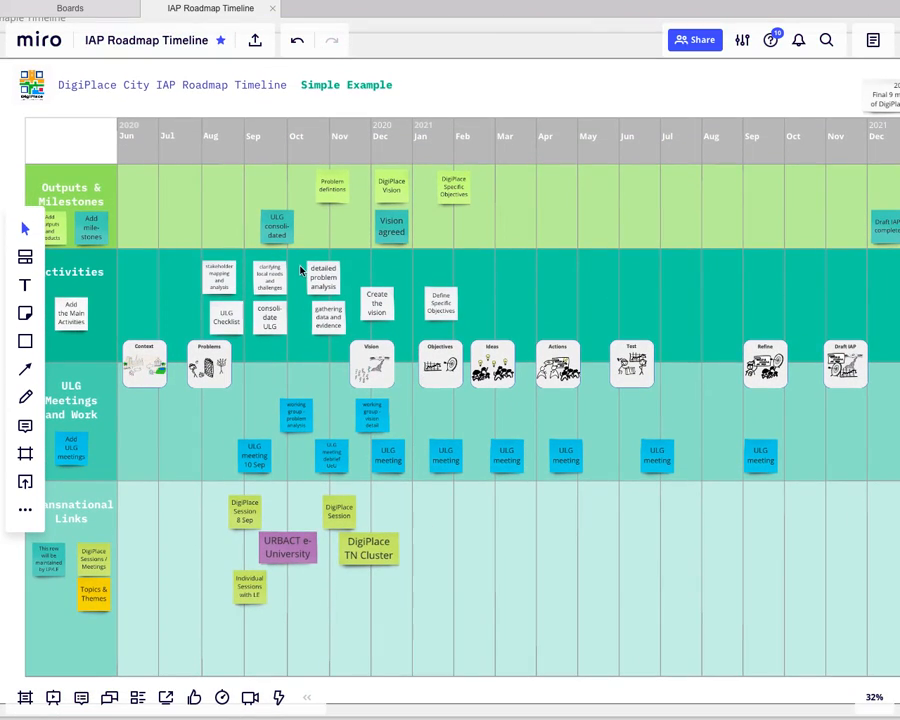
scroll(300, 270, down, 1)
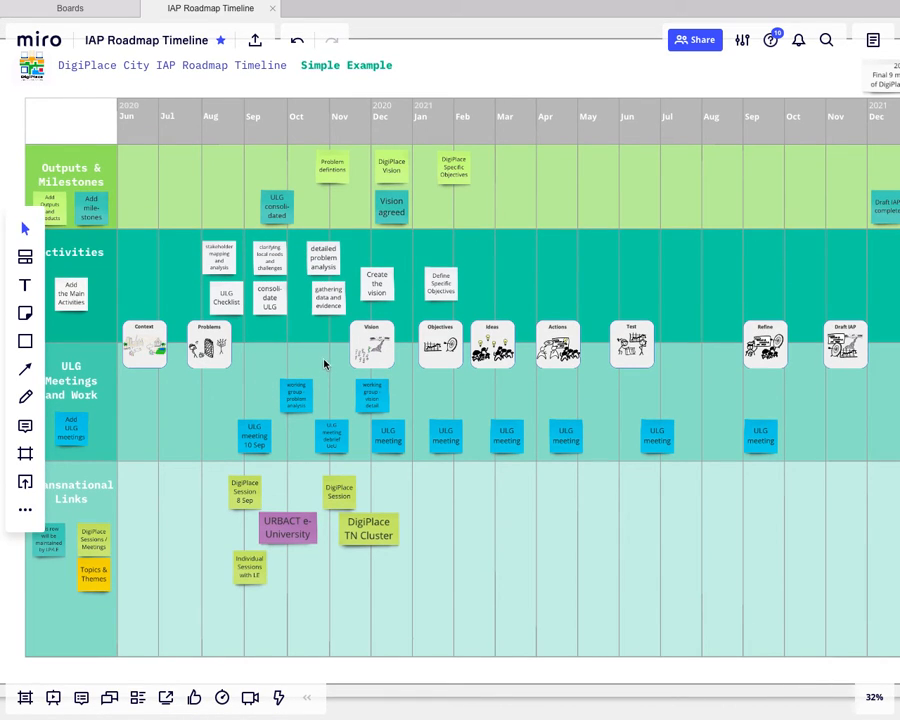
drag(219, 347, 201, 351)
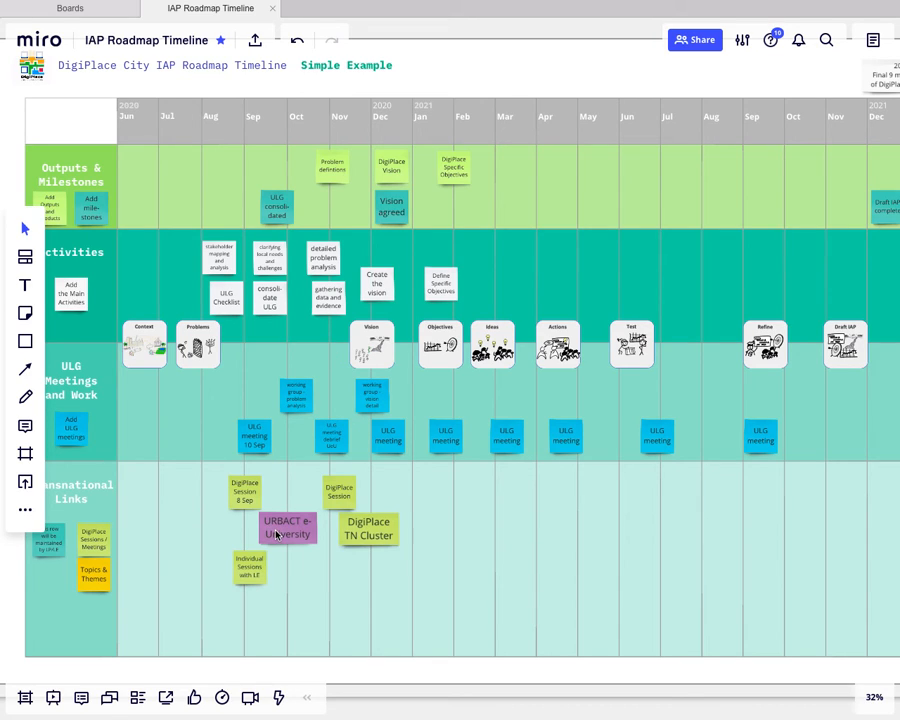
drag(372, 344, 339, 344)
key(ctrl+z)
key(ctrl+z)
key(ctrl+z)
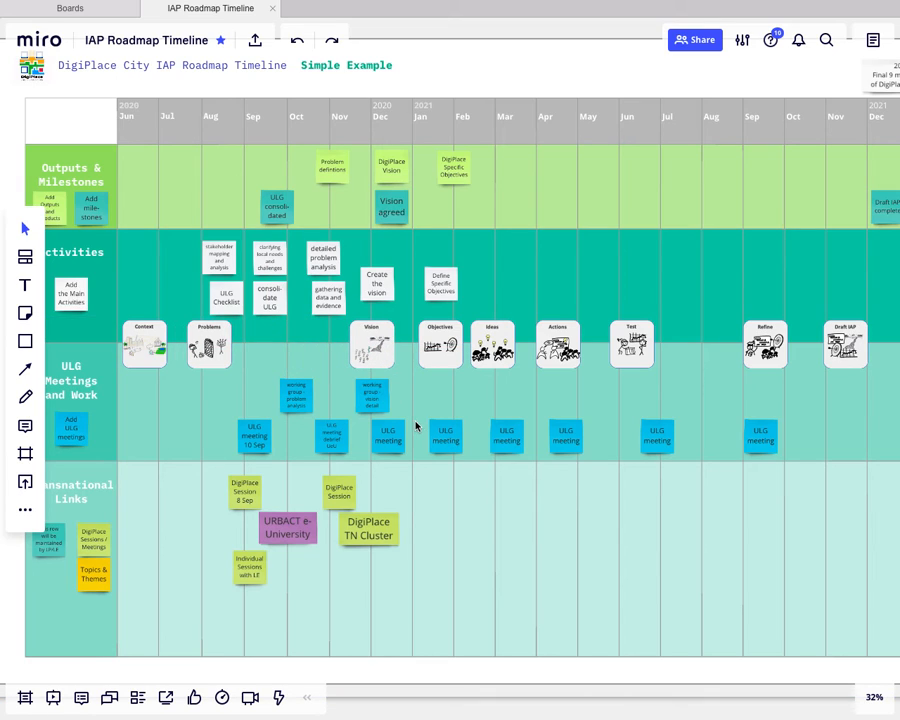
drag(193, 234, 458, 363)
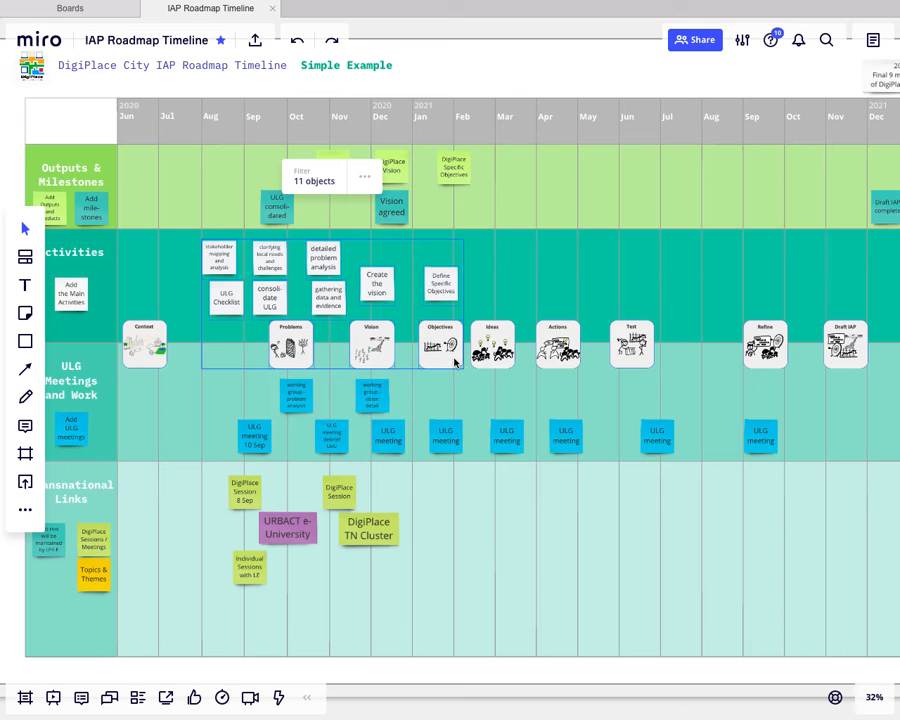
click(368, 405)
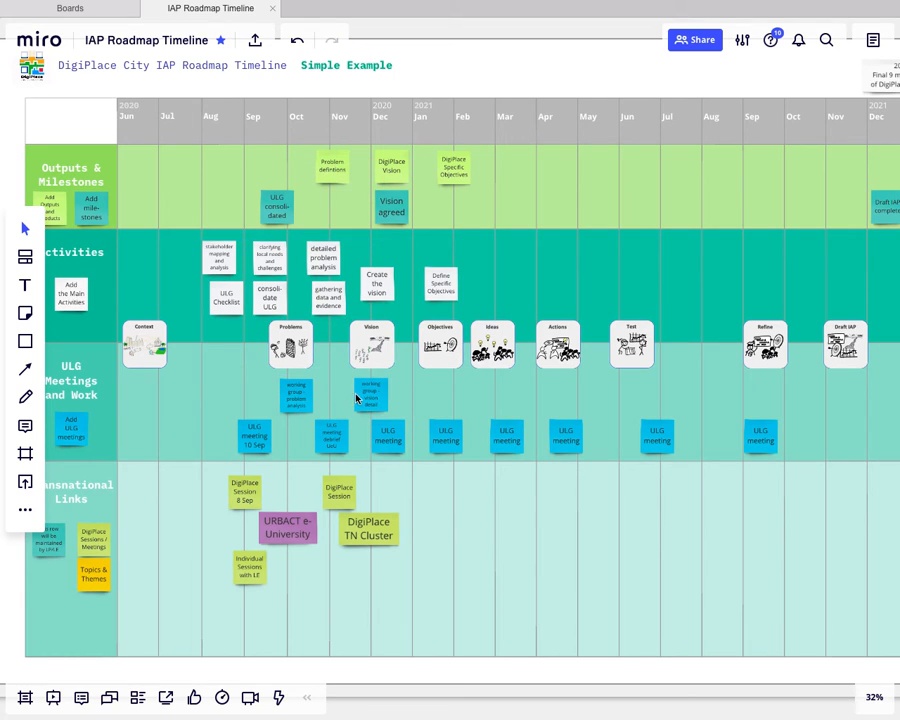
shift+click(295, 395)
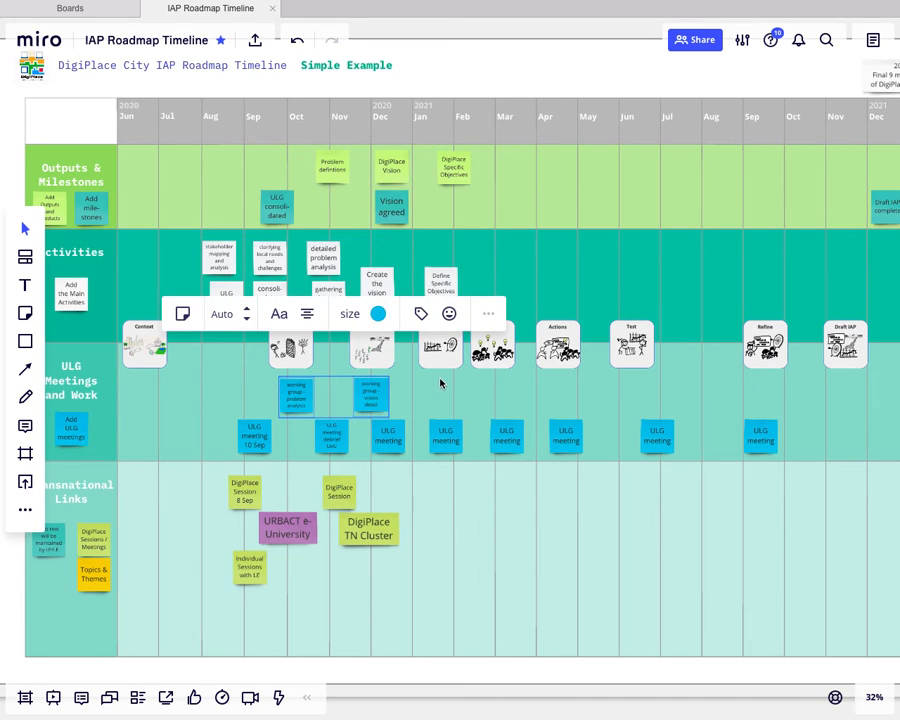
click(461, 407)
Shift all activity notes with the Problems, Vision and Objectives cards earlier so they start in June 2020, and place Objectives right beside Vision.
drag(462, 404, 192, 238)
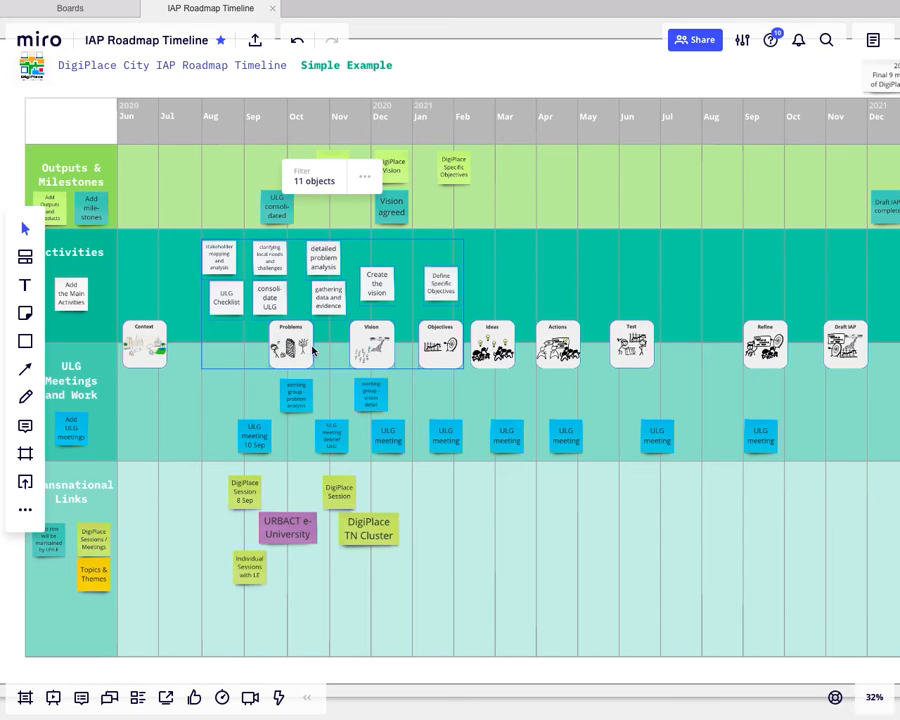
drag(292, 347, 224, 347)
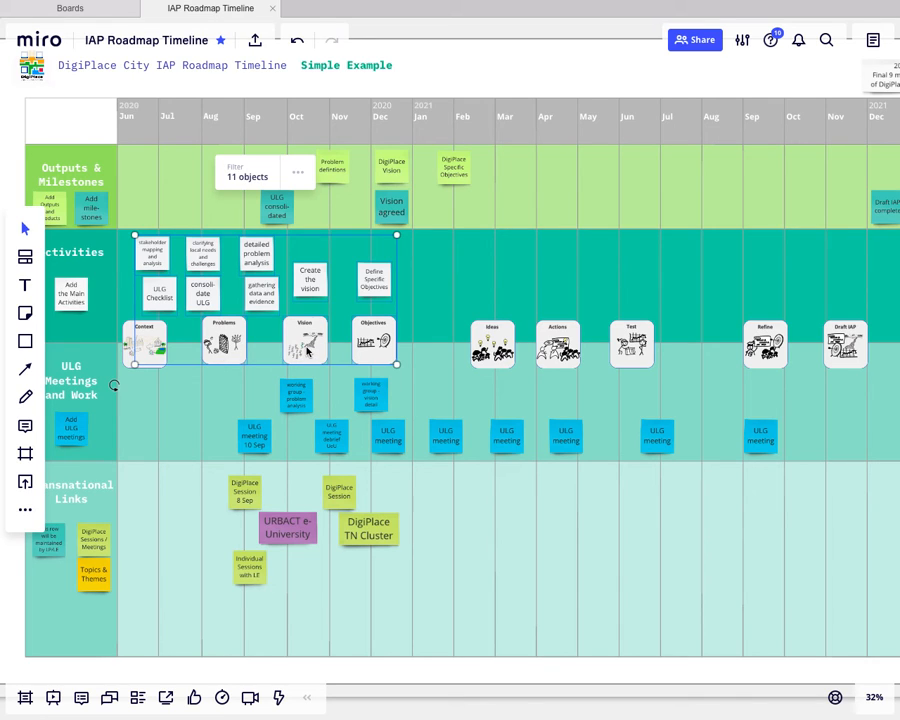
drag(308, 349, 286, 354)
click(424, 368)
drag(371, 348, 330, 348)
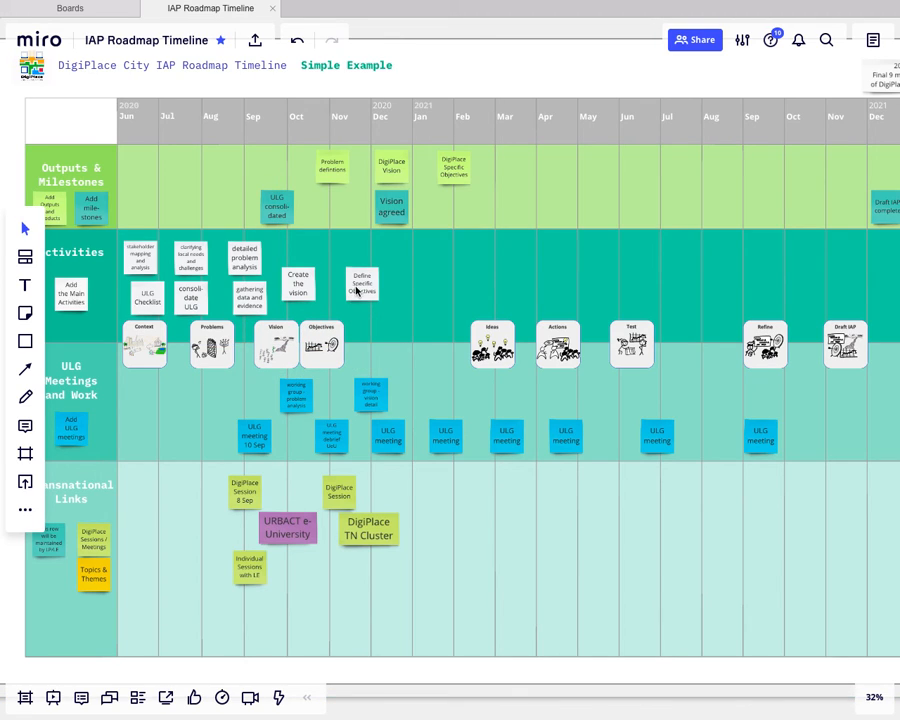
Shift the problem, ULG and vision outputs and milestones to July–August 2020, Specific Objectives to December, and the Ideas card to January 2021.
drag(299, 145, 298, 215)
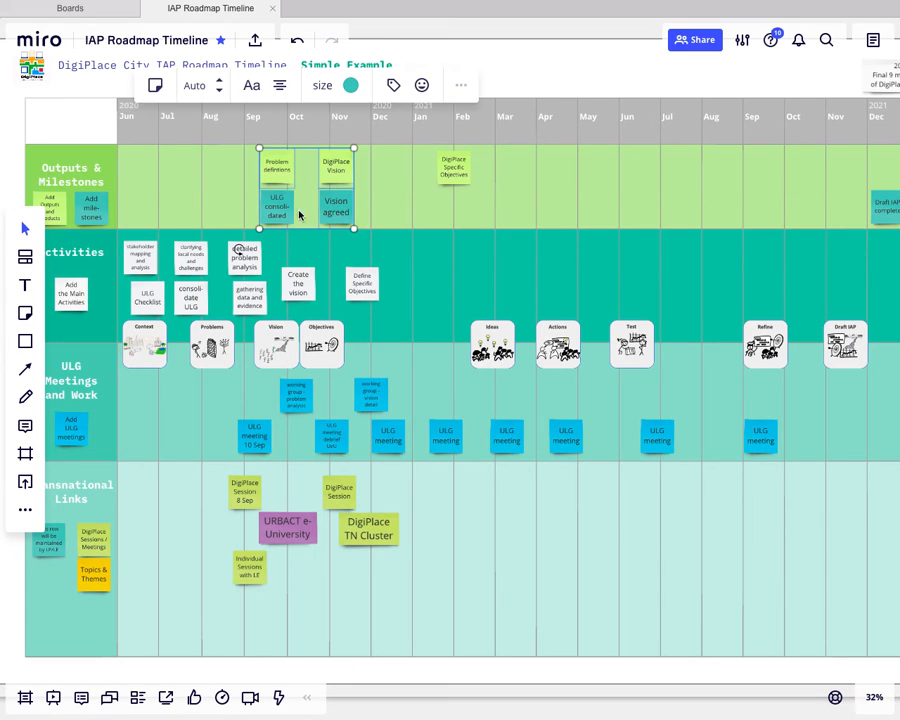
click(277, 214)
shift+click(281, 168)
shift+click(333, 172)
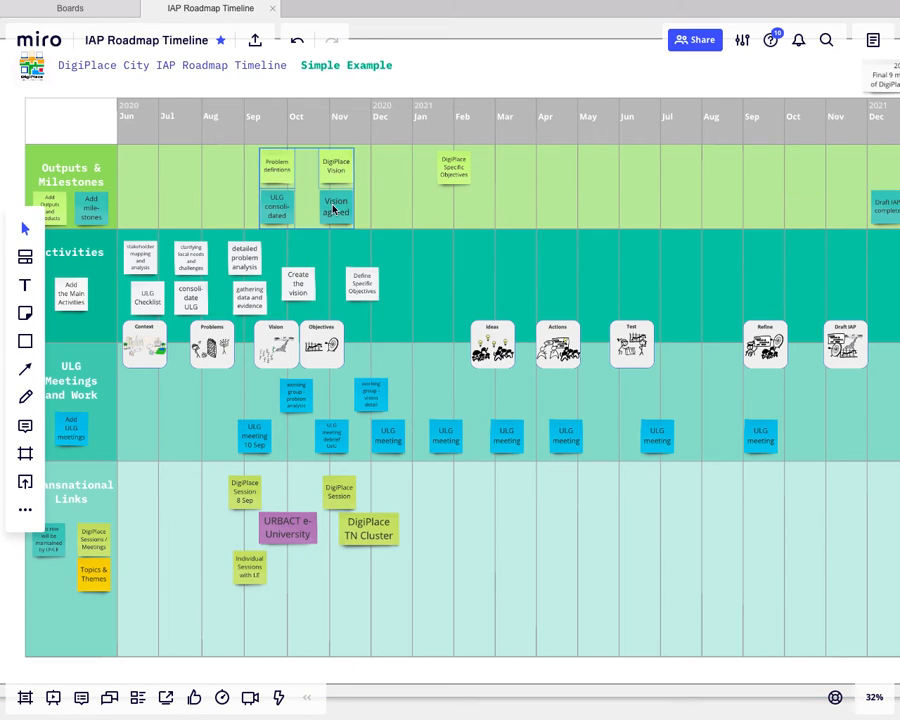
drag(335, 210, 247, 208)
drag(463, 176, 397, 180)
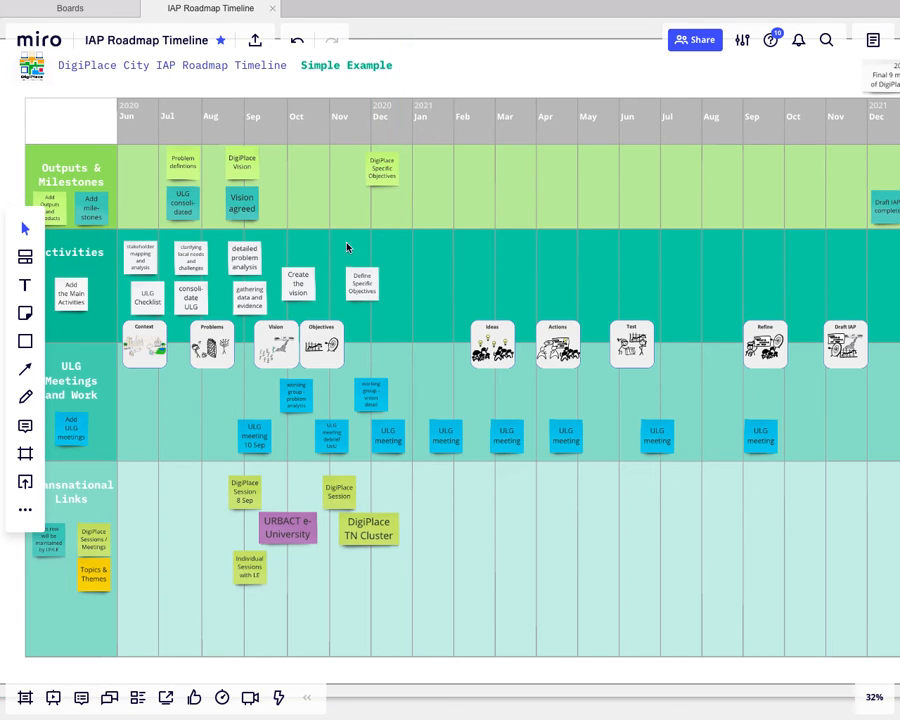
drag(493, 340, 442, 341)
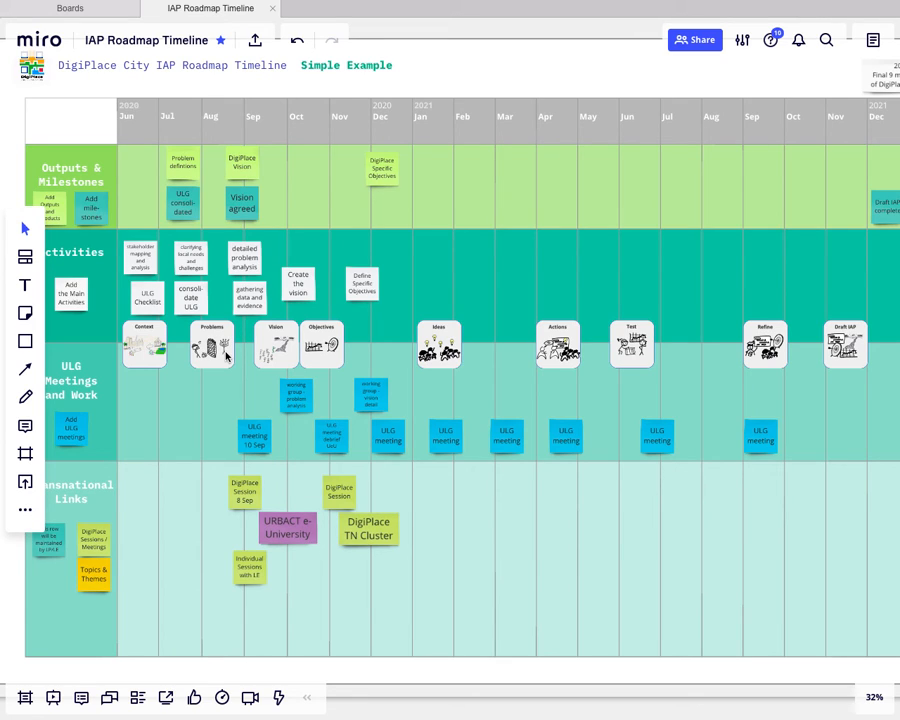
click(197, 362)
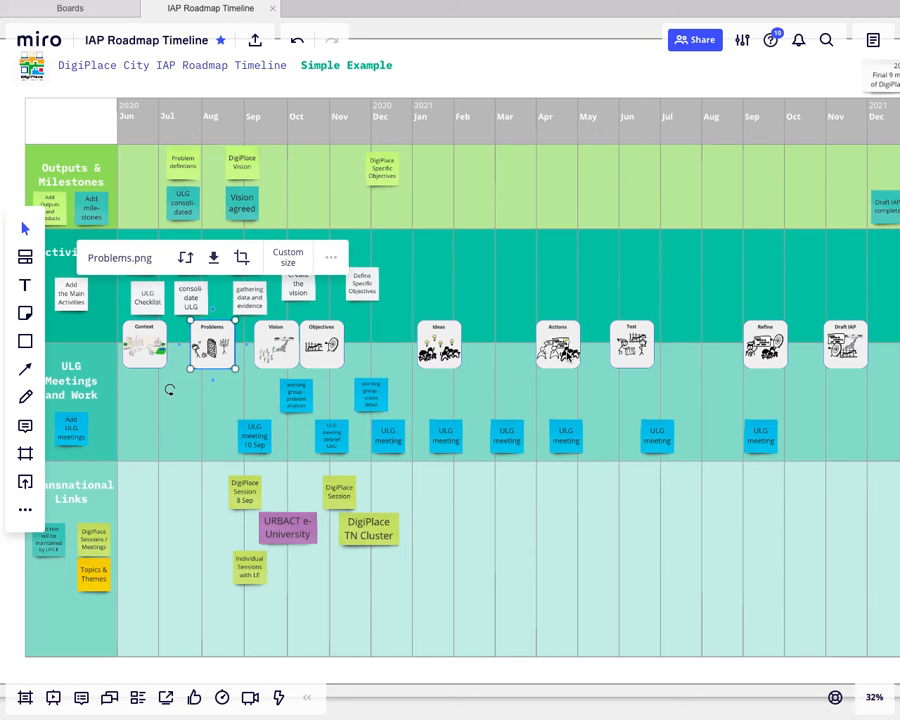
click(557, 347)
click(632, 347)
click(785, 346)
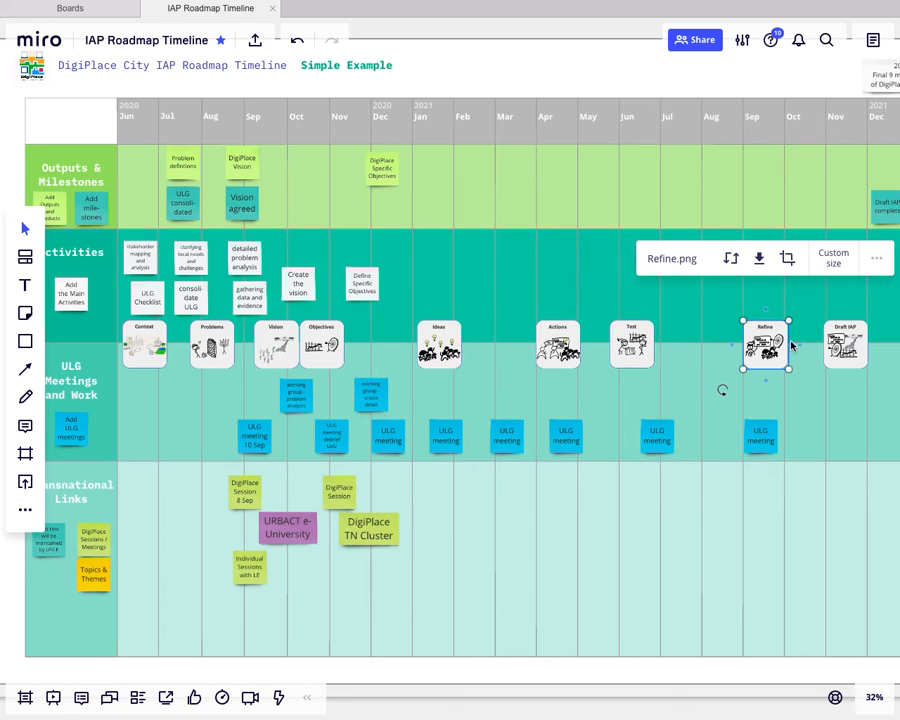
click(836, 345)
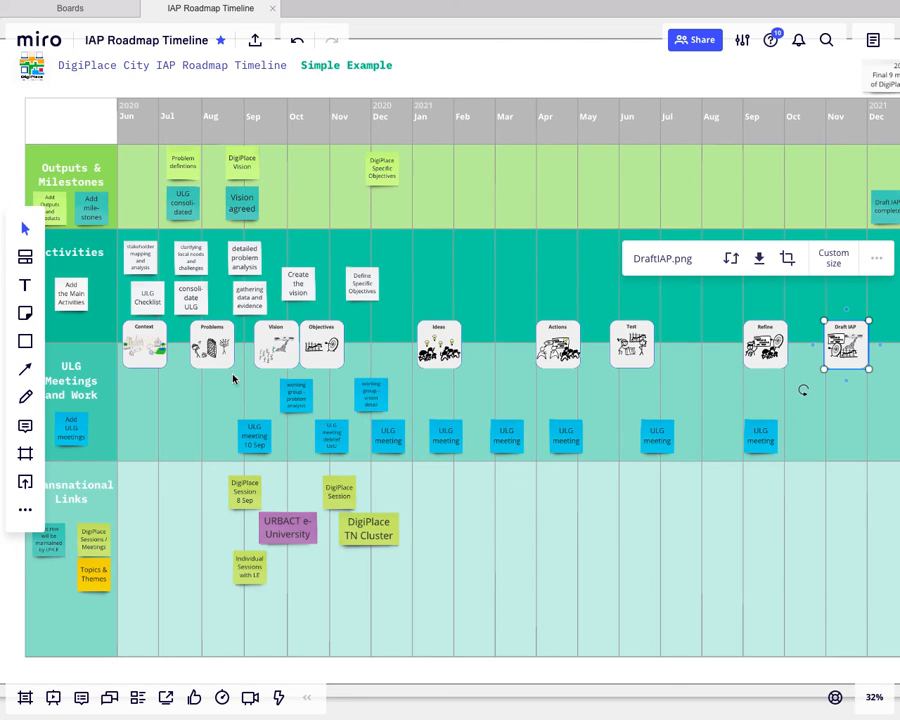
click(187, 386)
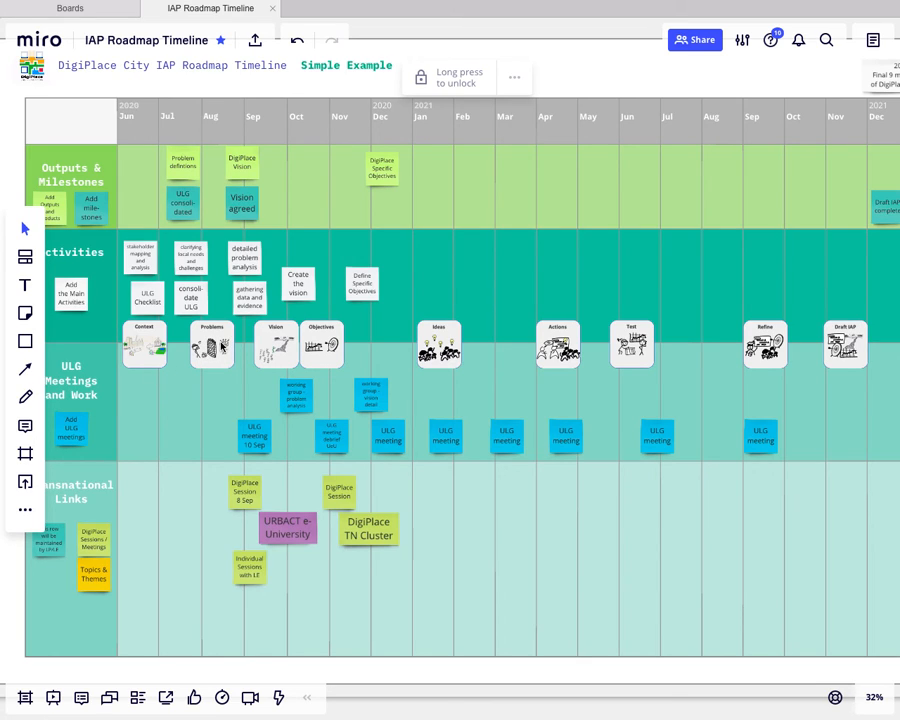
click(281, 344)
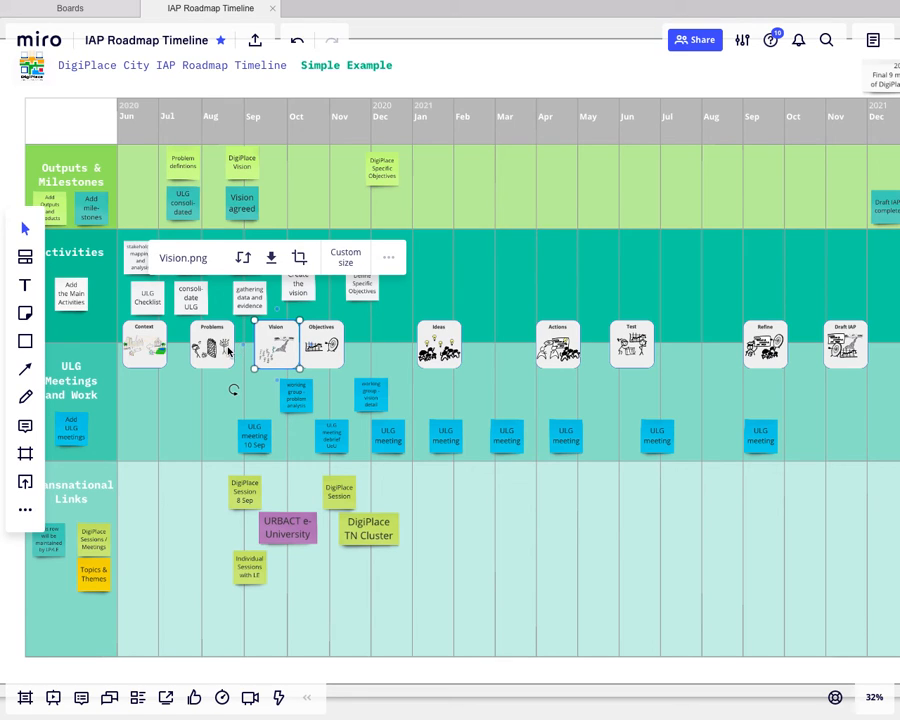
click(219, 314)
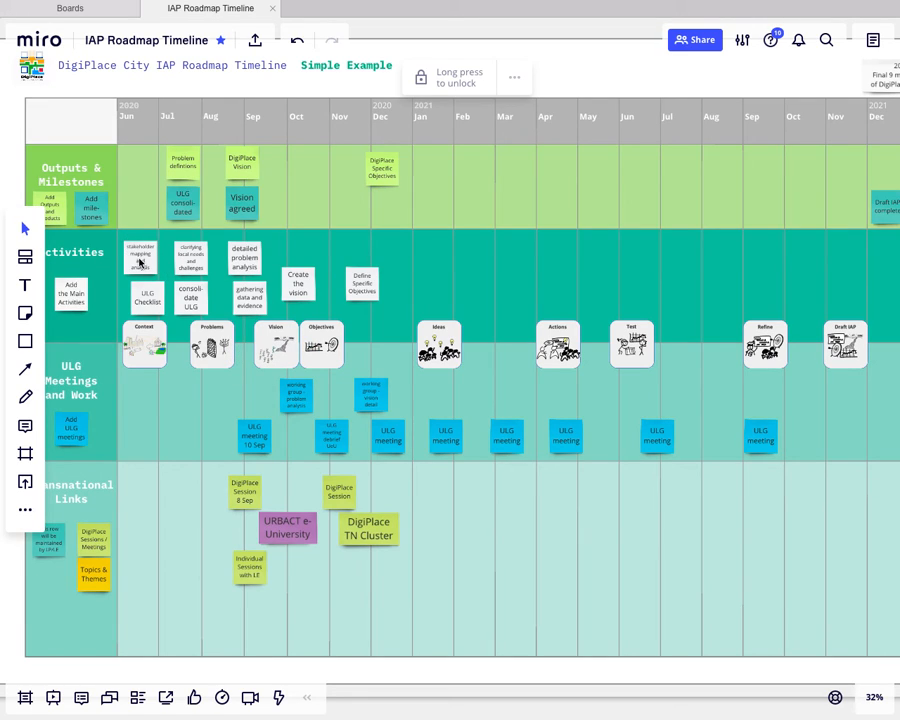
Shift all activity notes with the Problems, Vision and Objectives cards later so the activities start at the July–August 2020 boundary.
shift+click(138, 262)
shift+click(160, 306)
shift+click(195, 305)
shift+click(190, 258)
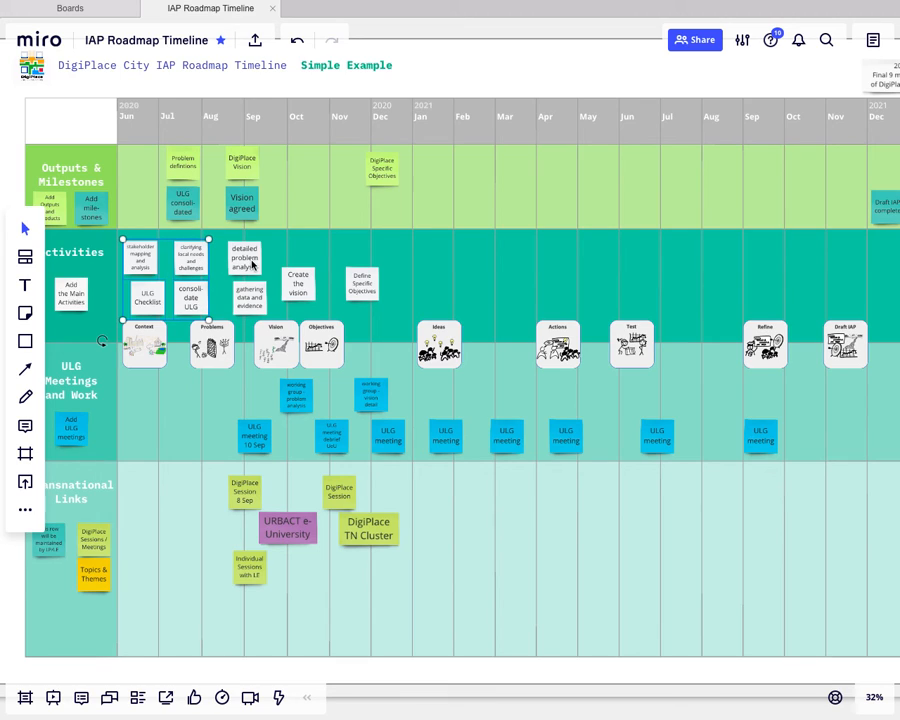
shift+click(244, 258)
shift+click(252, 295)
shift+click(298, 283)
shift+click(362, 284)
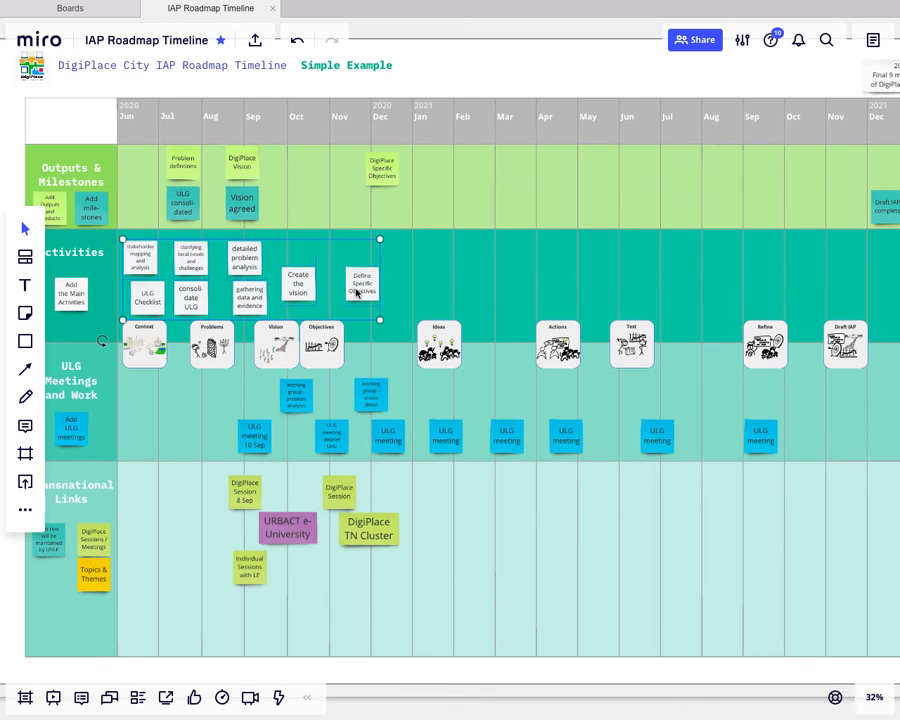
shift+click(272, 349)
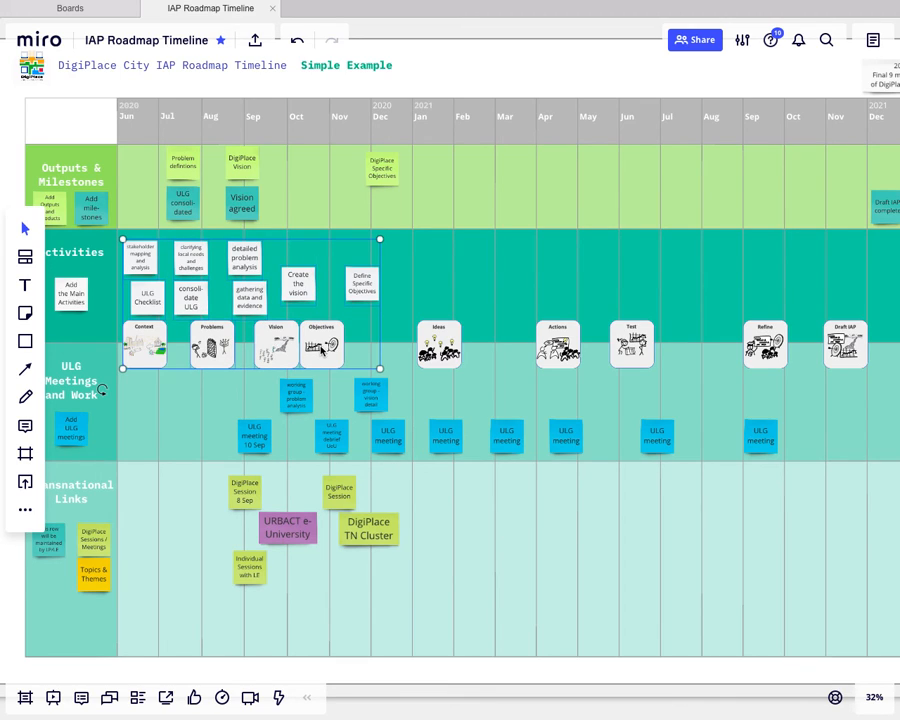
drag(151, 265, 213, 264)
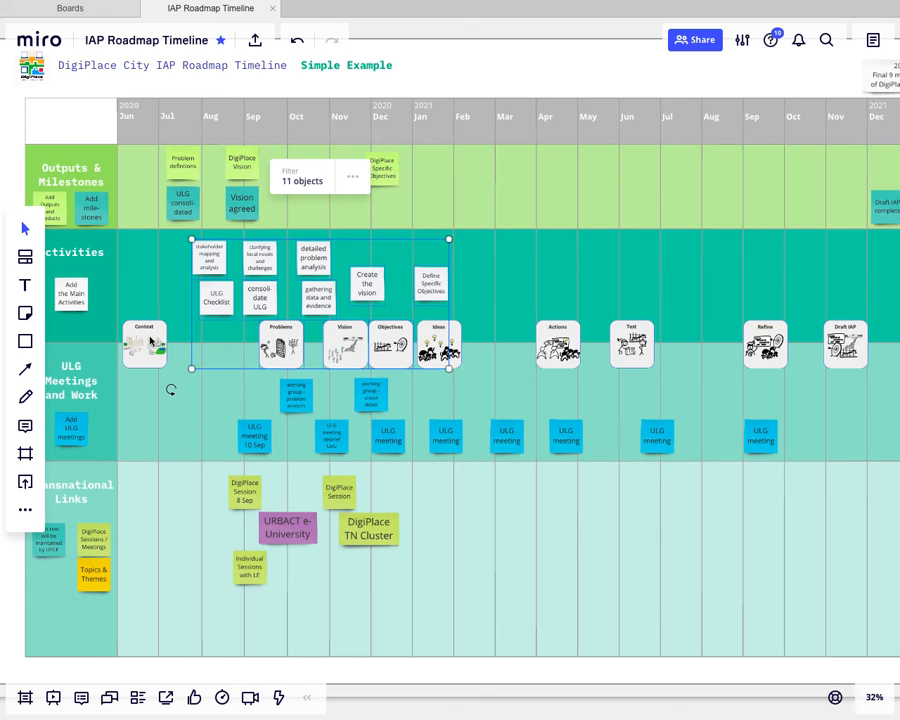
Include the Ideas, Actions and Test cards in the group and shift it so activities start in August 2020 and Test falls in June 2021.
shift+click(442, 344)
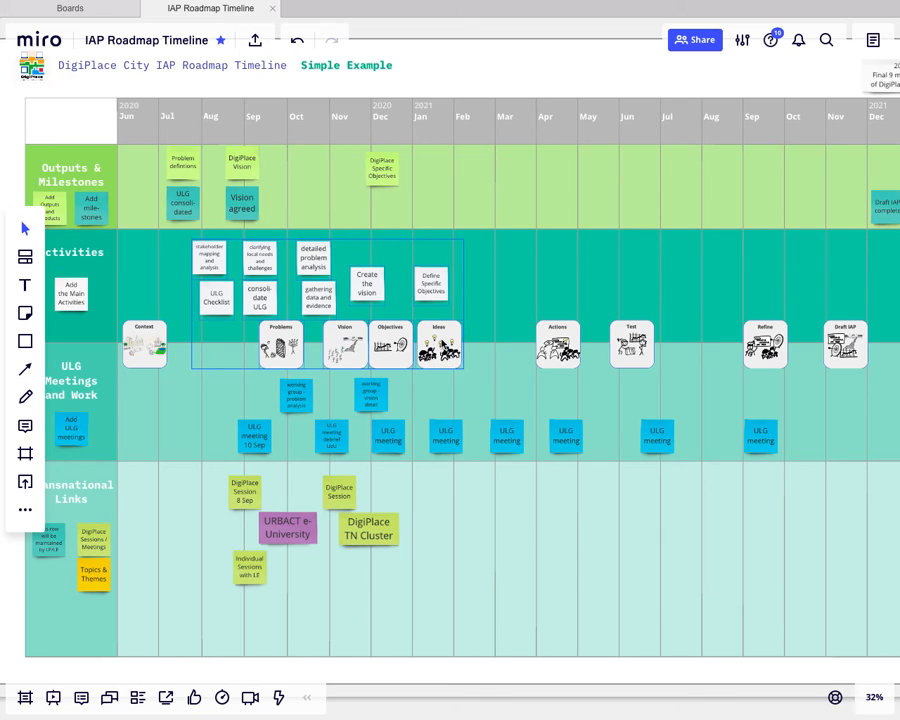
shift+click(548, 342)
shift+click(632, 342)
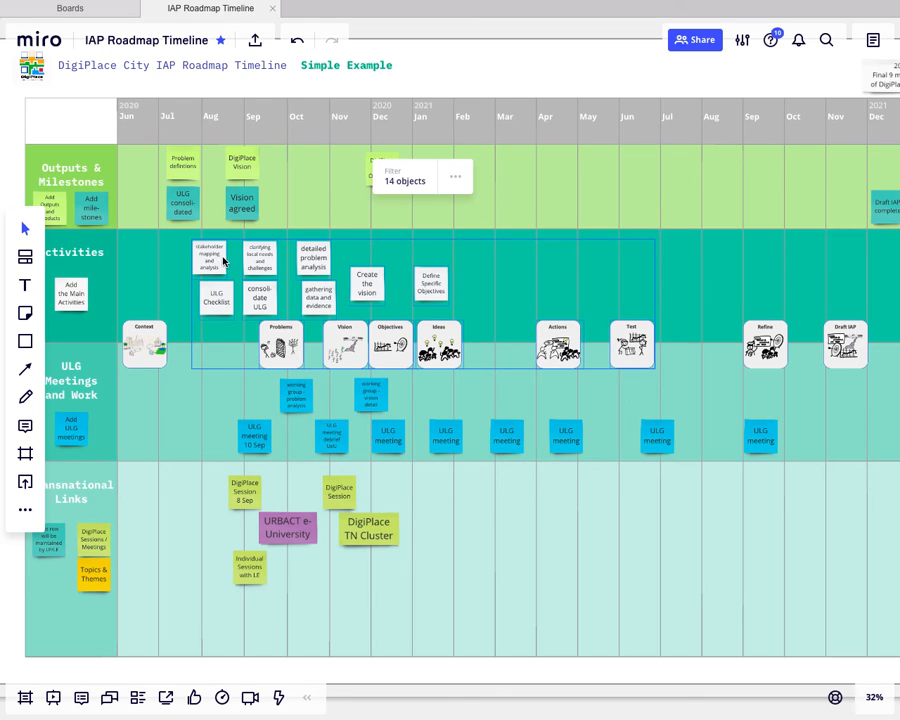
drag(224, 260, 304, 265)
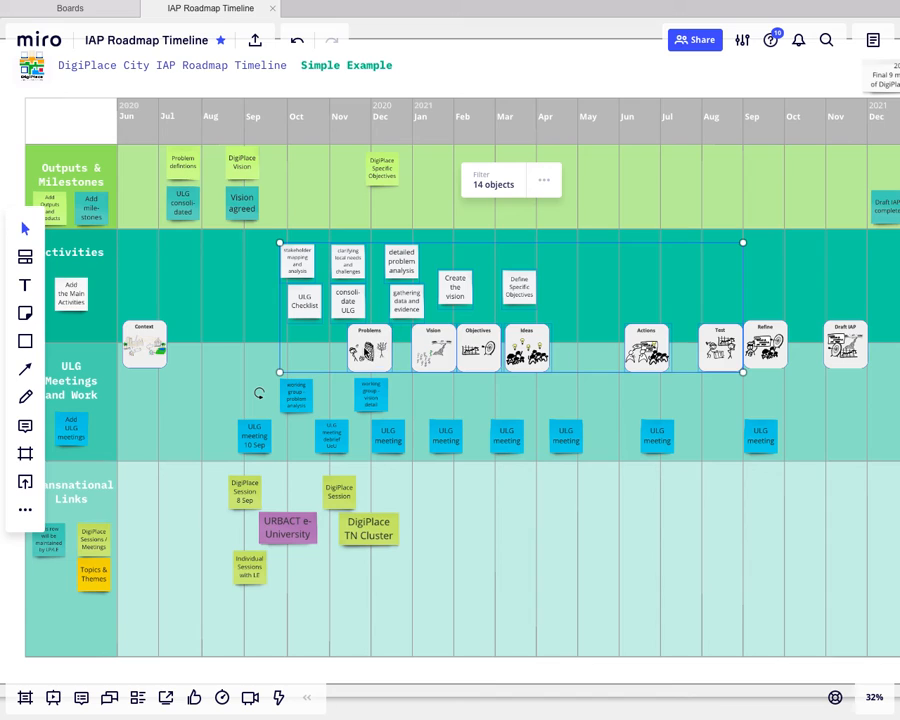
drag(367, 351, 381, 352)
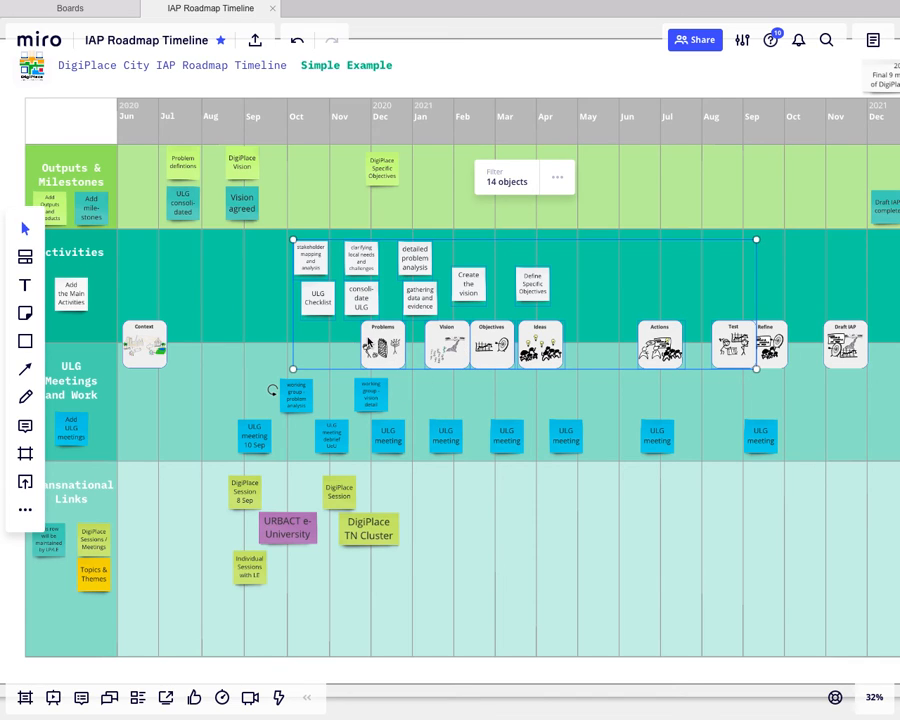
drag(390, 350, 298, 348)
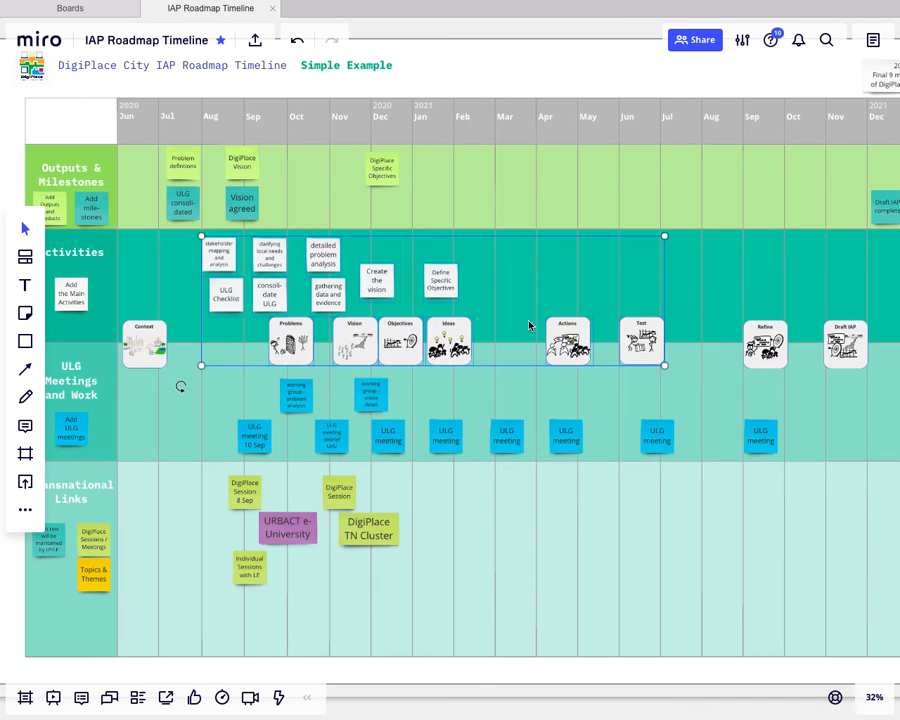
Shift the outputs and milestones about two months later, with Specific Objectives in late January 2021, and move the Ideas card to late February.
drag(284, 222, 284, 175)
drag(387, 175, 456, 175)
drag(455, 333, 497, 334)
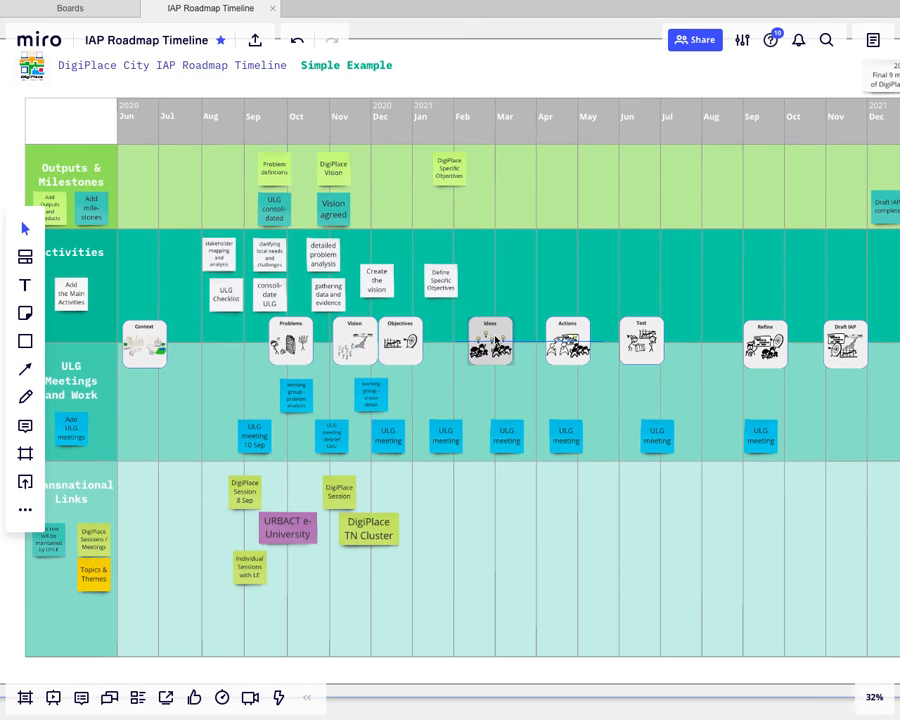
Place Problem definitions in late October, both Vision notes in December 2020 and the ULG consolidated milestone in September.
drag(220, 148, 390, 220)
drag(323, 210, 268, 213)
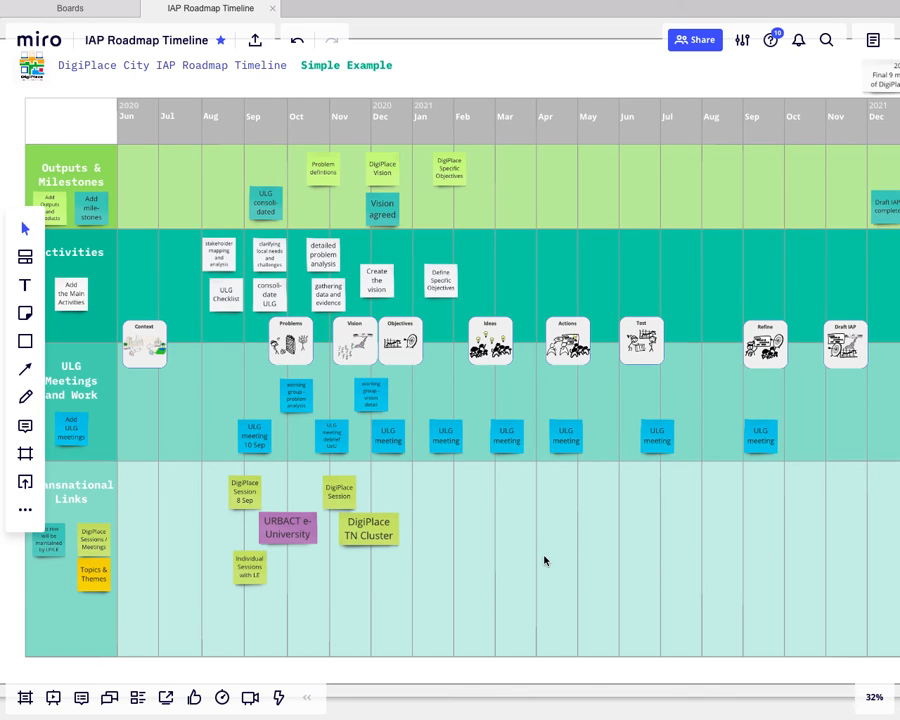
Examine the fuller example timeline above and return to the Simple Example timeline.
scroll(444, 340, up, 10)
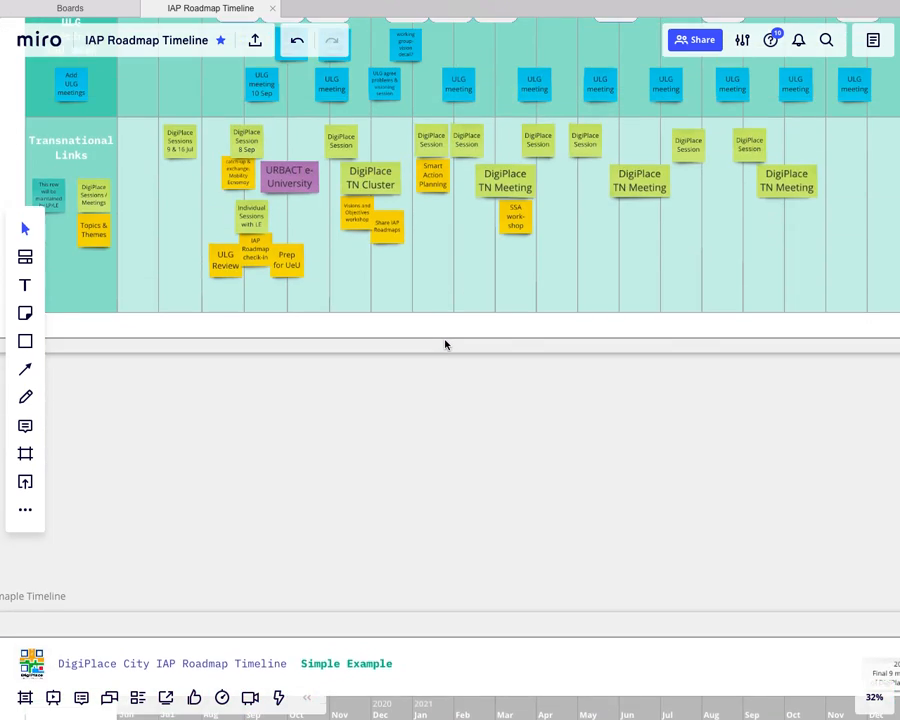
scroll(446, 344, up, 8)
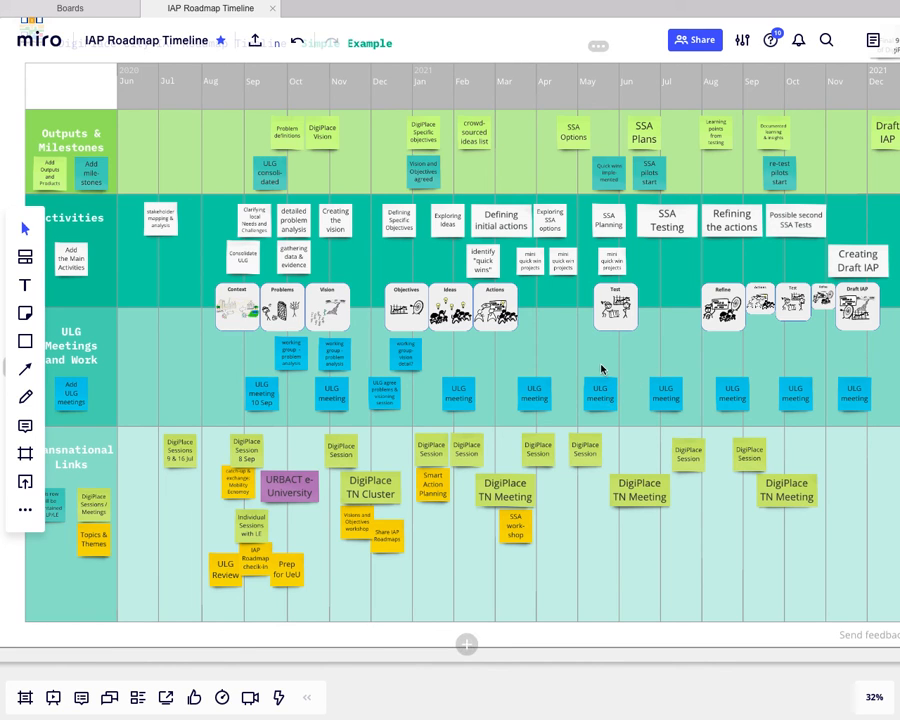
scroll(600, 375, down, 10)
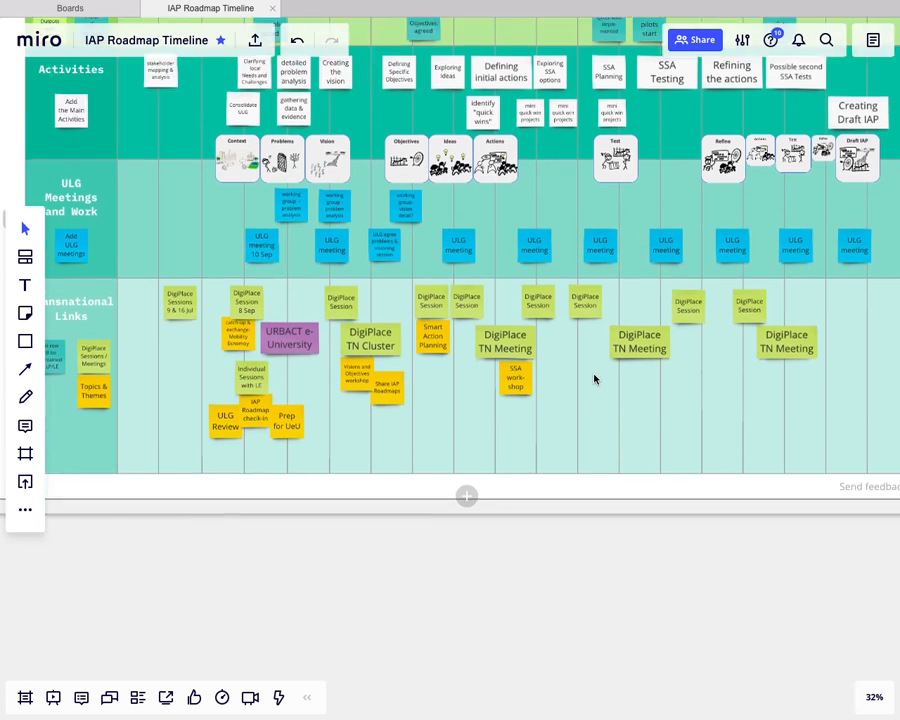
scroll(586, 380, down, 3)
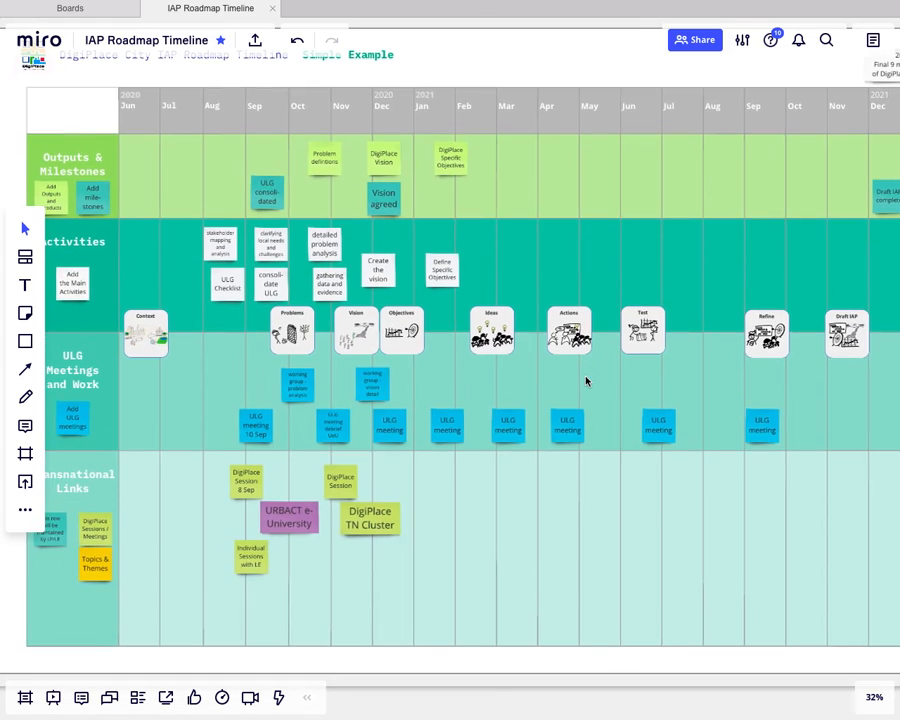